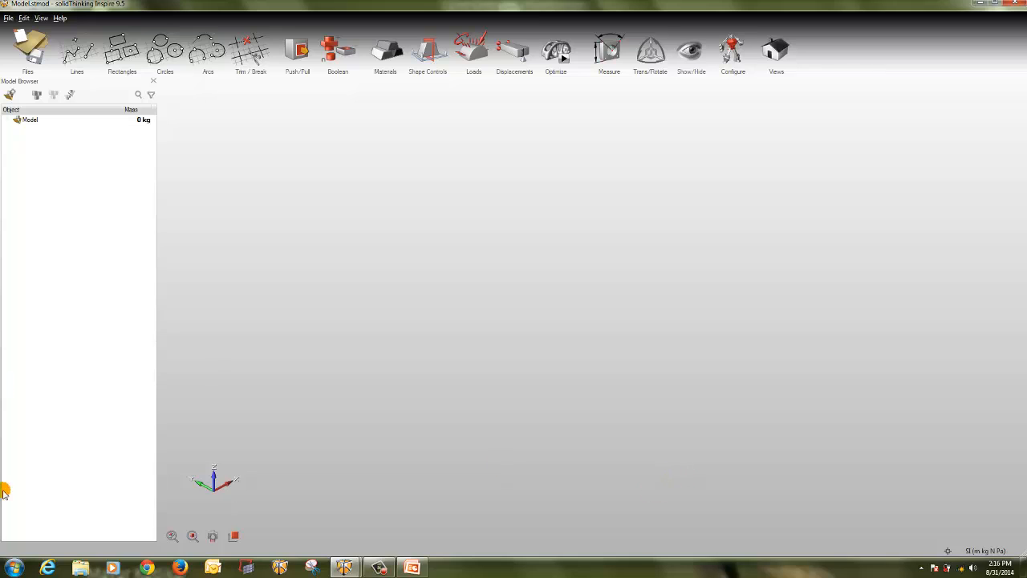
# Browse the installed programs to the solidThinking 9.5 folder under Altair HyperWorks 12.0 Student Edition to locate Inspire.
pyautogui.click(14, 567)
pyautogui.click(66, 519)
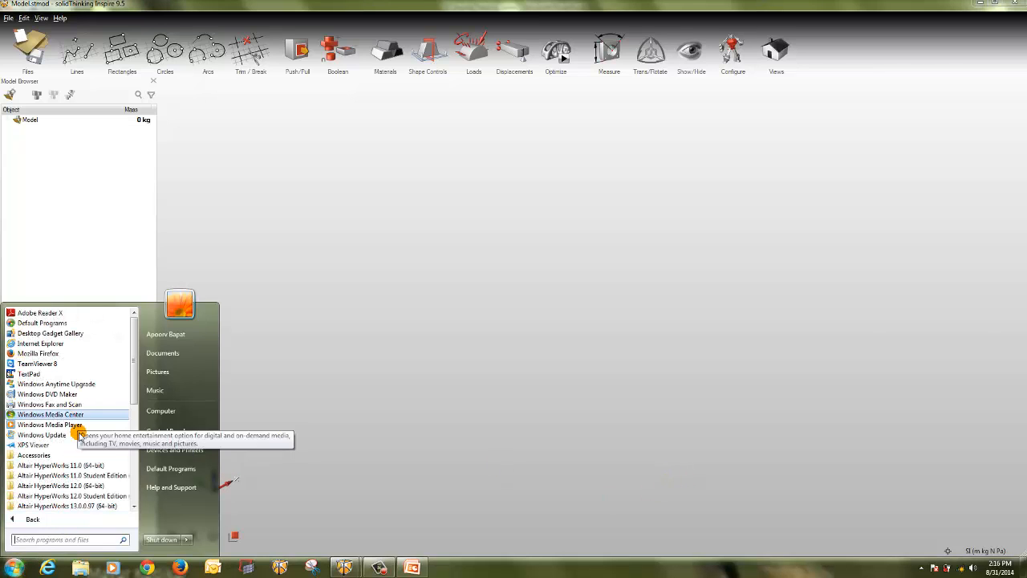
pyautogui.click(94, 477)
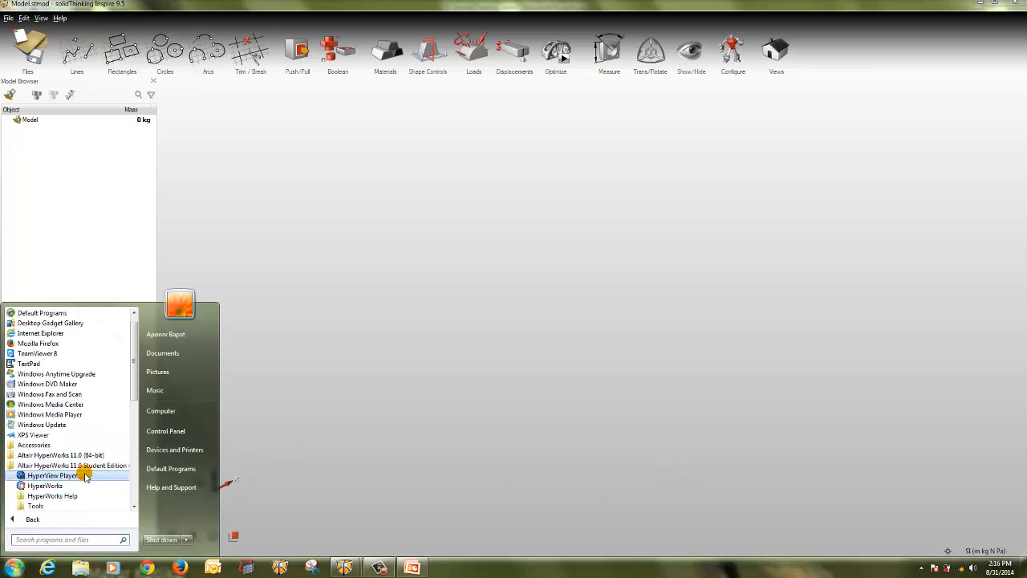
pyautogui.click(80, 465)
pyautogui.click(77, 484)
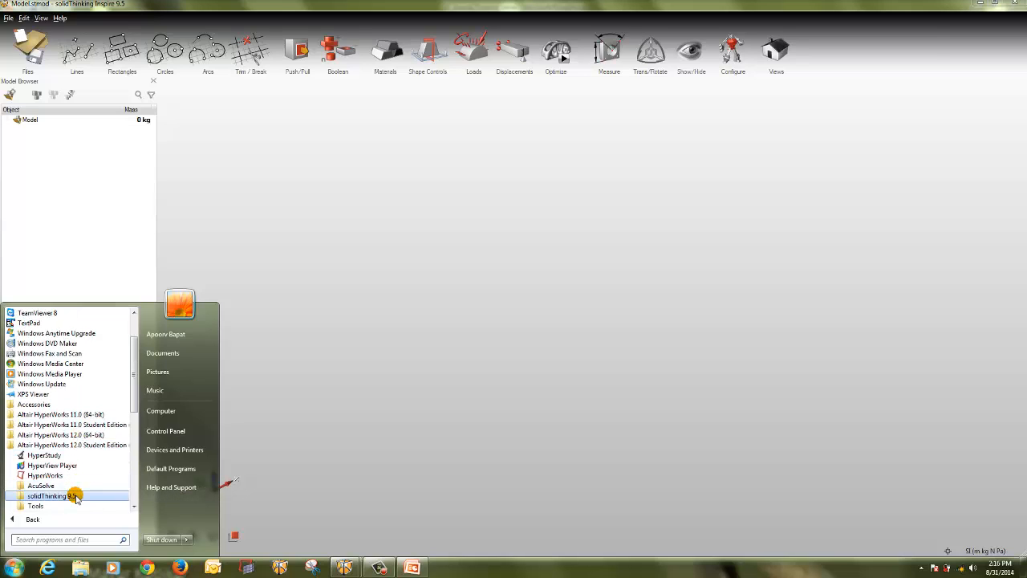
pyautogui.click(76, 495)
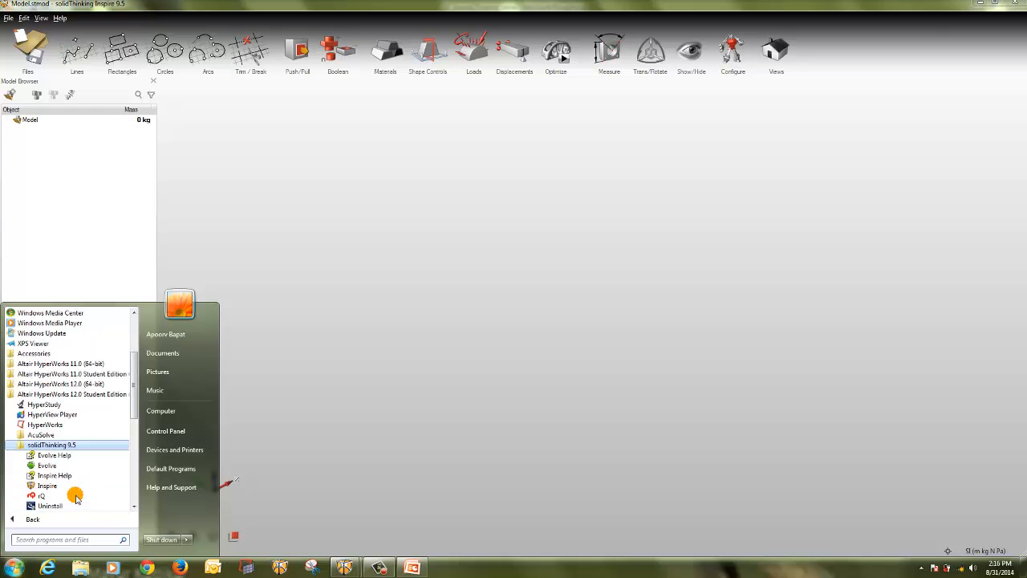
pyautogui.click(583, 262)
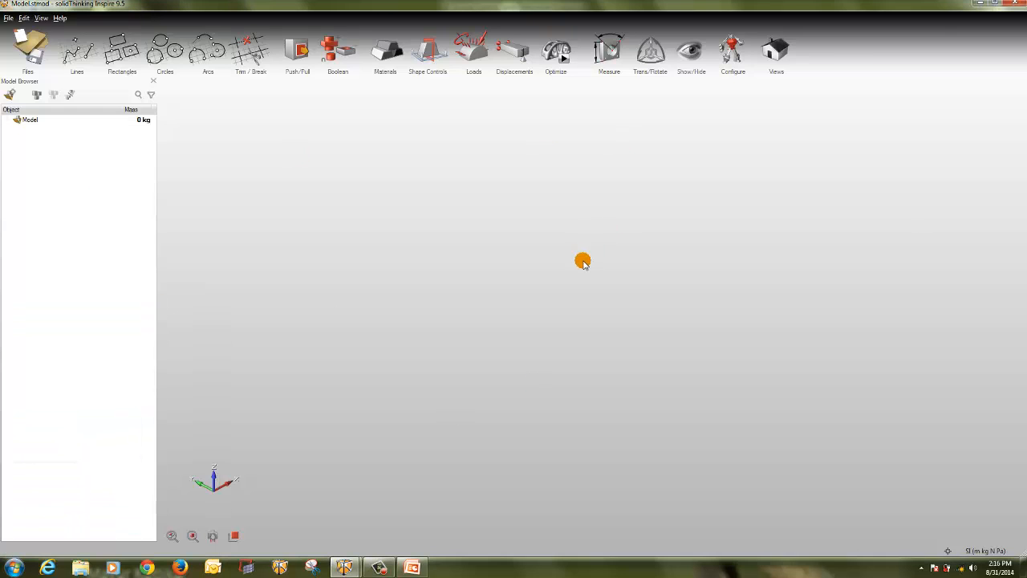
# Open the y-bracket model from the Inspire Tutorials folder.
pyautogui.click(29, 46)
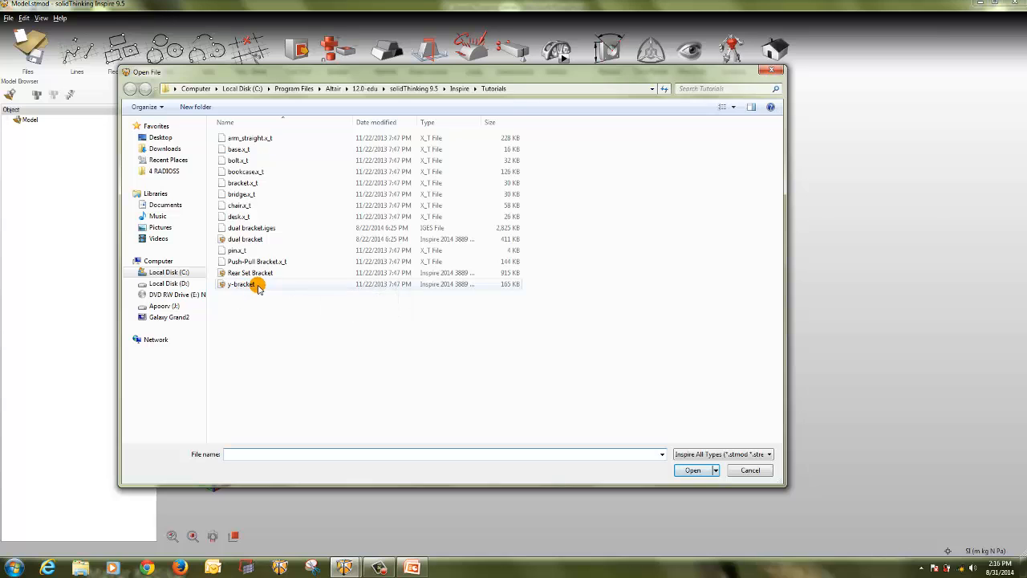
pyautogui.doubleClick(255, 284)
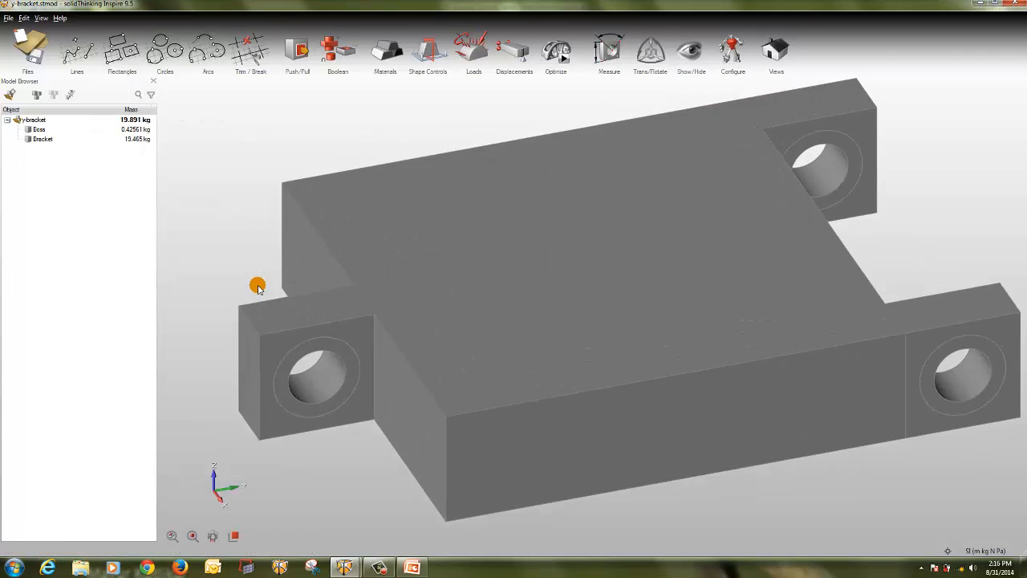
pyautogui.scroll(-3, 505, 339)
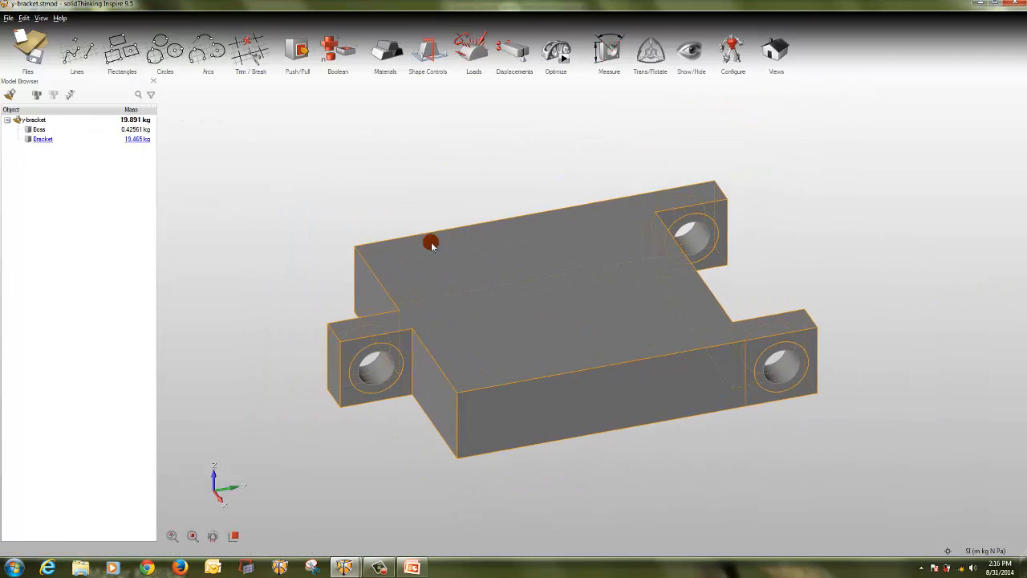
# Identify the Boss and Bracket parts in the model and designate the Bracket as Design Space.
pyautogui.click(34, 129)
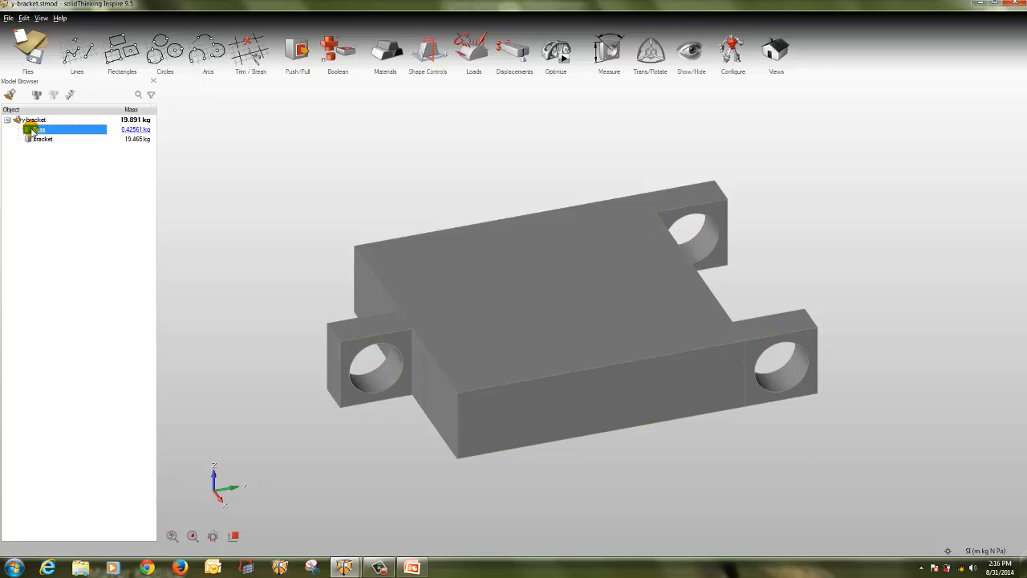
pyautogui.click(40, 141)
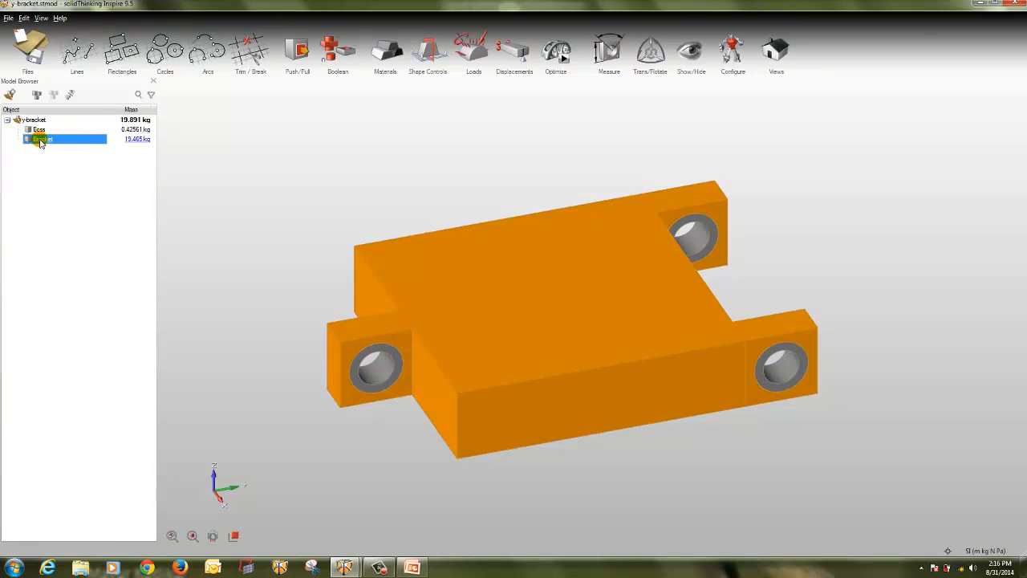
pyautogui.rightClick(40, 141)
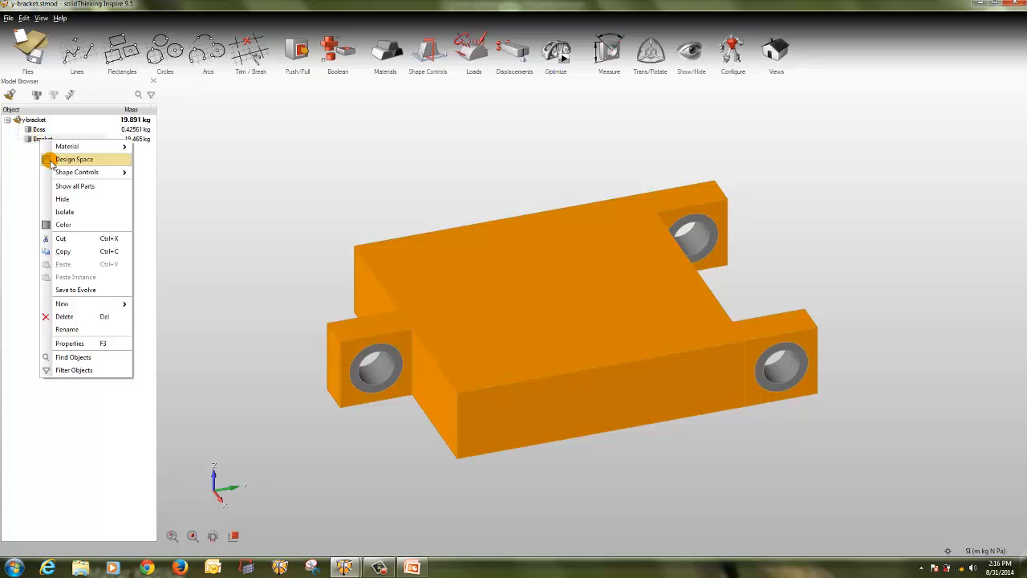
pyautogui.click(46, 156)
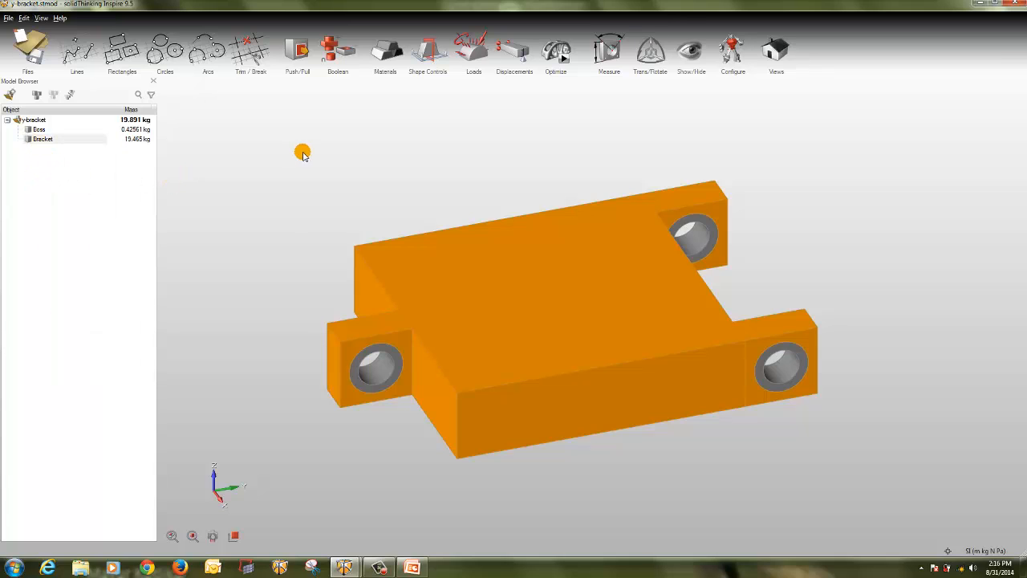
pyautogui.scroll(-2, 394, 151)
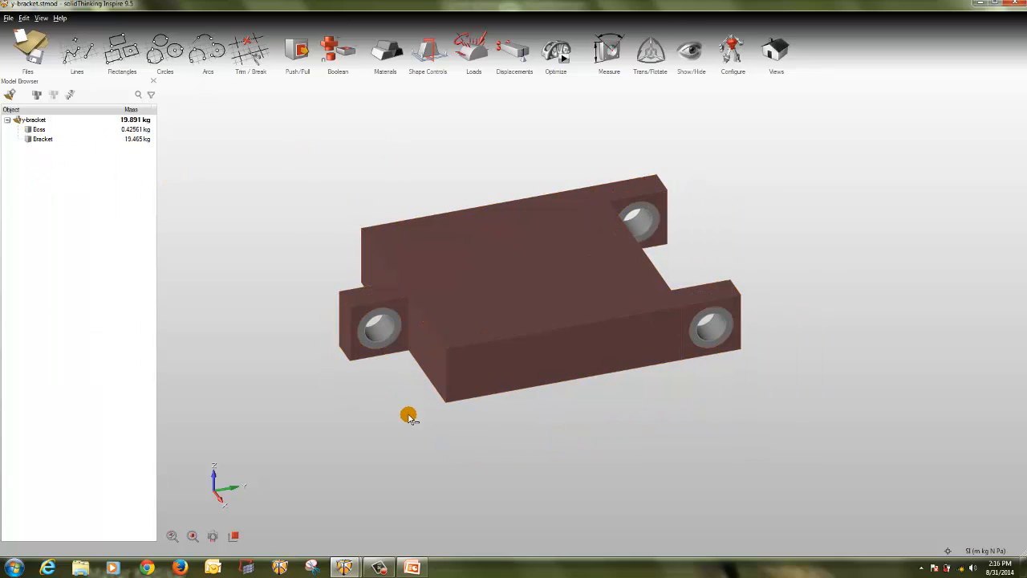
pyautogui.moveTo(431, 422); pyautogui.dragTo(477, 384, button='middle')
pyautogui.moveTo(417, 378); pyautogui.dragTo(451, 390, button='right')
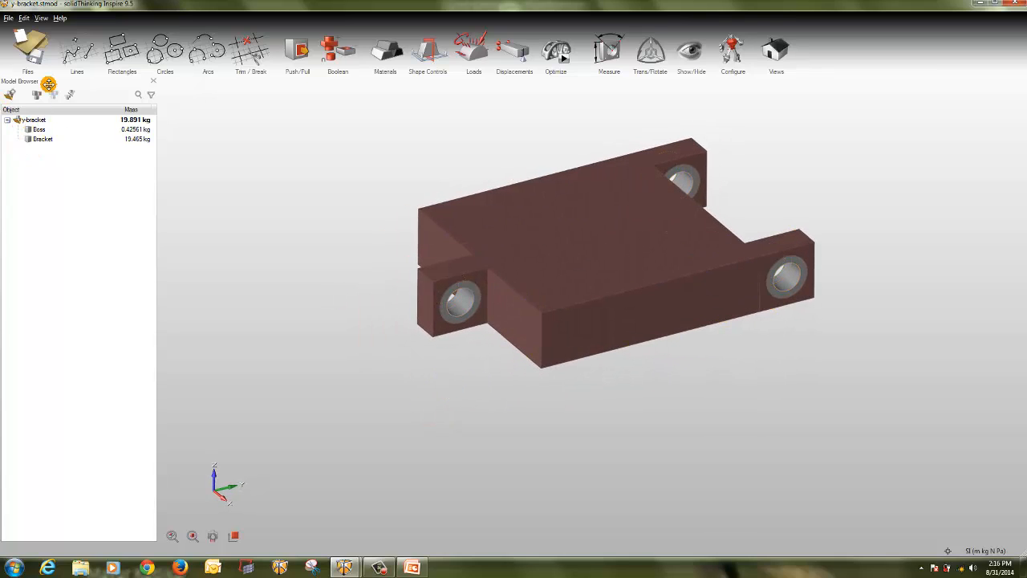
# Hide and show the Model Browser repeatedly, leaving it displayed.
pyautogui.press('F2')
pyautogui.press('F2')
pyautogui.press('F2')
pyautogui.press('F2')
pyautogui.press('F2')
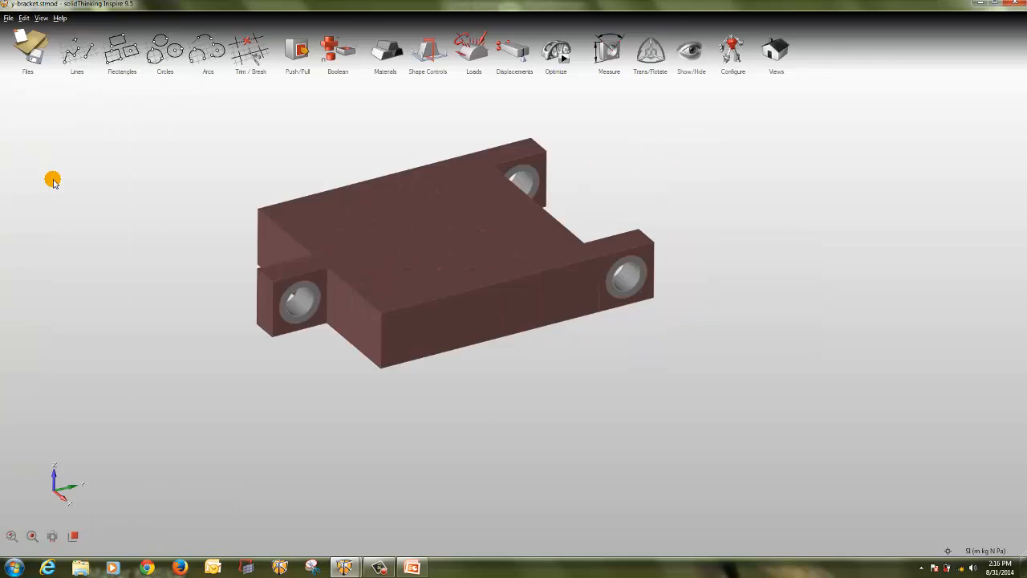
pyautogui.press('F2')
pyautogui.press('F2')
pyautogui.press('F2')
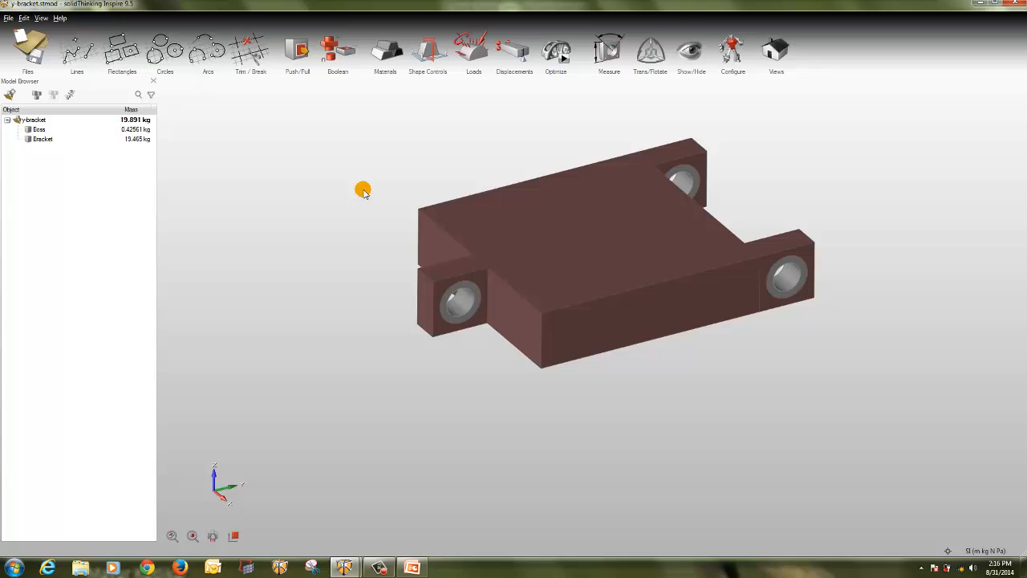
# Review the available unit systems and choose SI (m kg N Pa).
pyautogui.click(994, 552)
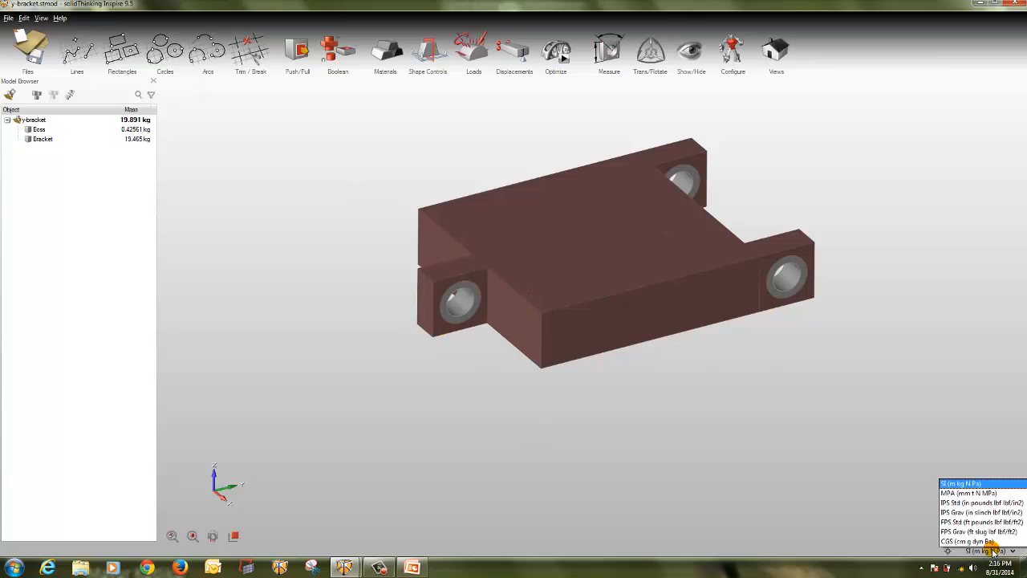
pyautogui.click(971, 485)
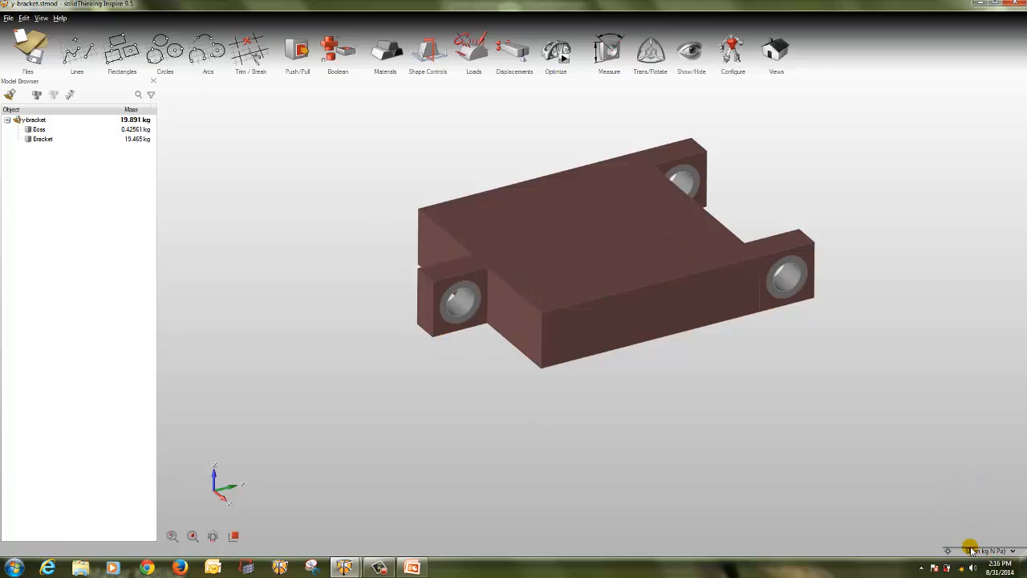
pyautogui.click(973, 550)
pyautogui.click(962, 482)
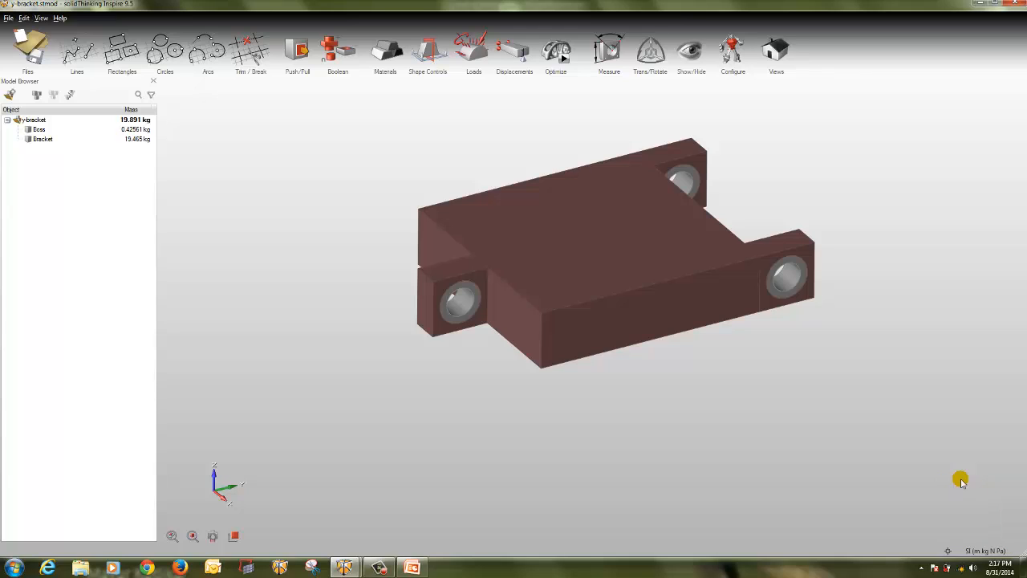
pyautogui.click(990, 550)
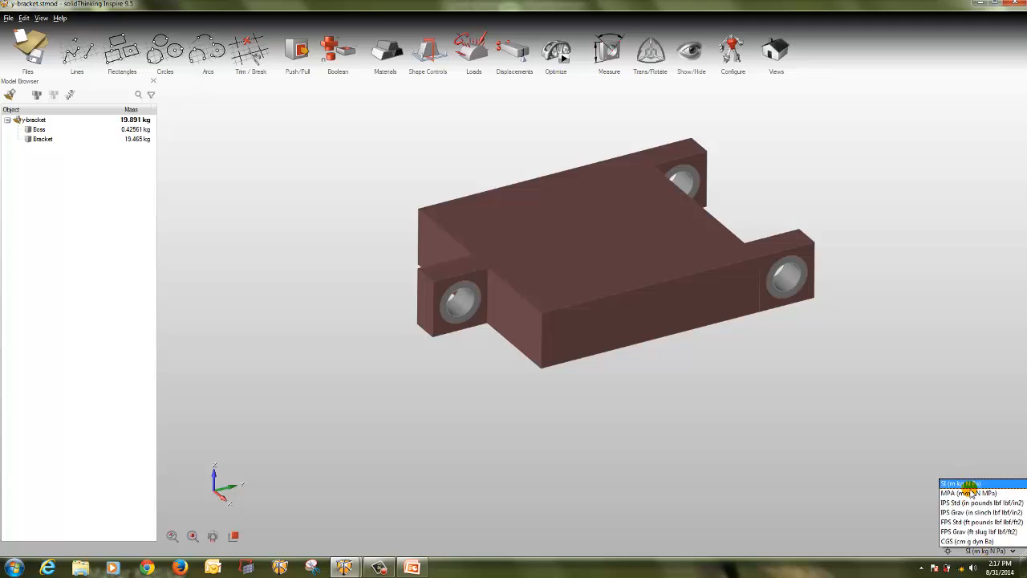
pyautogui.click(972, 484)
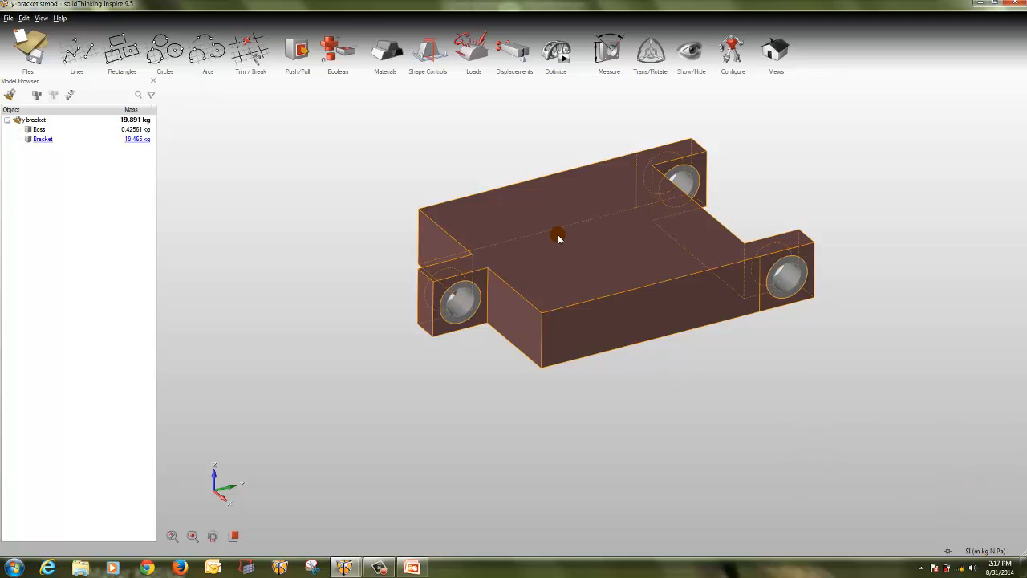
# Apply a support to the hole in the bracket's single lug.
pyautogui.moveTo(583, 369); pyautogui.dragTo(488, 367, button='right')
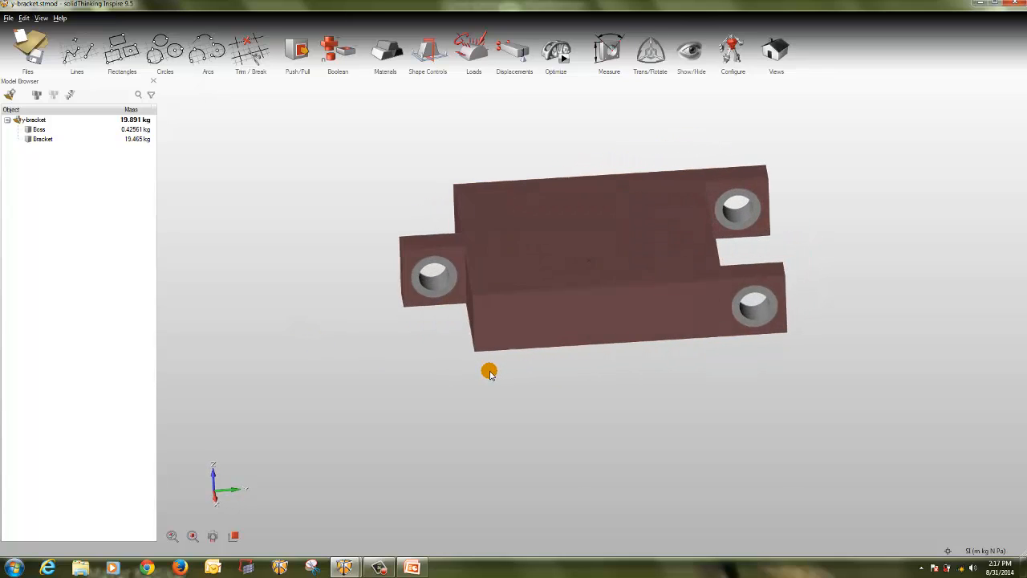
pyautogui.click(498, 45)
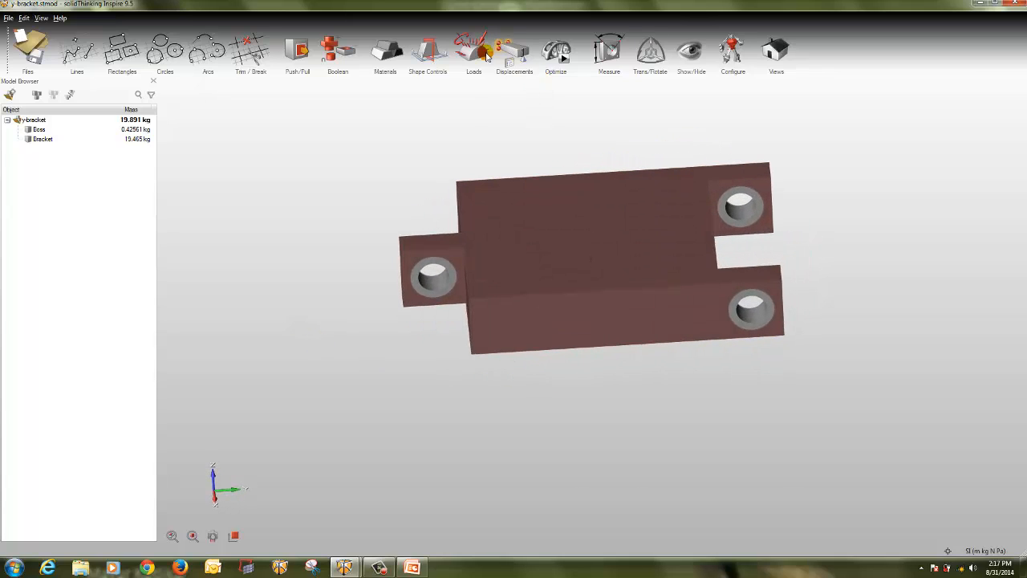
pyautogui.click(434, 280)
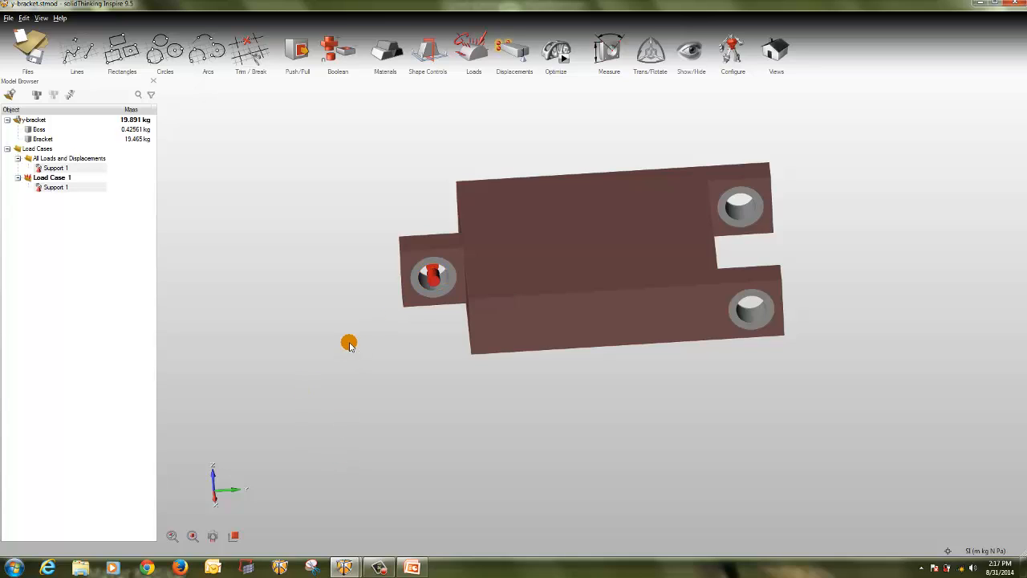
# Rename Load Case 1 as Load Case X.
pyautogui.moveTo(348, 362); pyautogui.dragTo(381, 351, button='right')
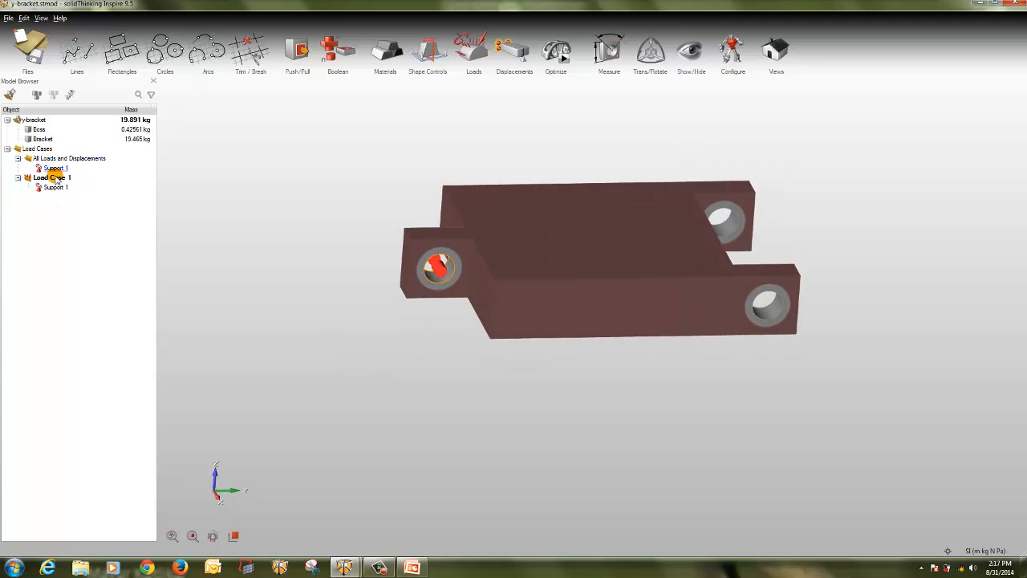
pyautogui.rightClick(62, 178)
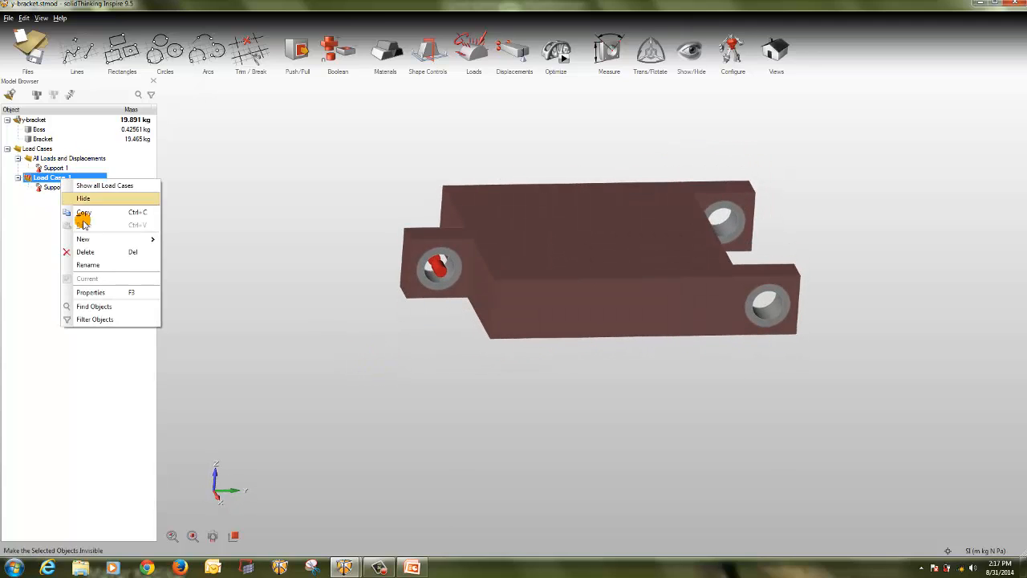
pyautogui.click(103, 266)
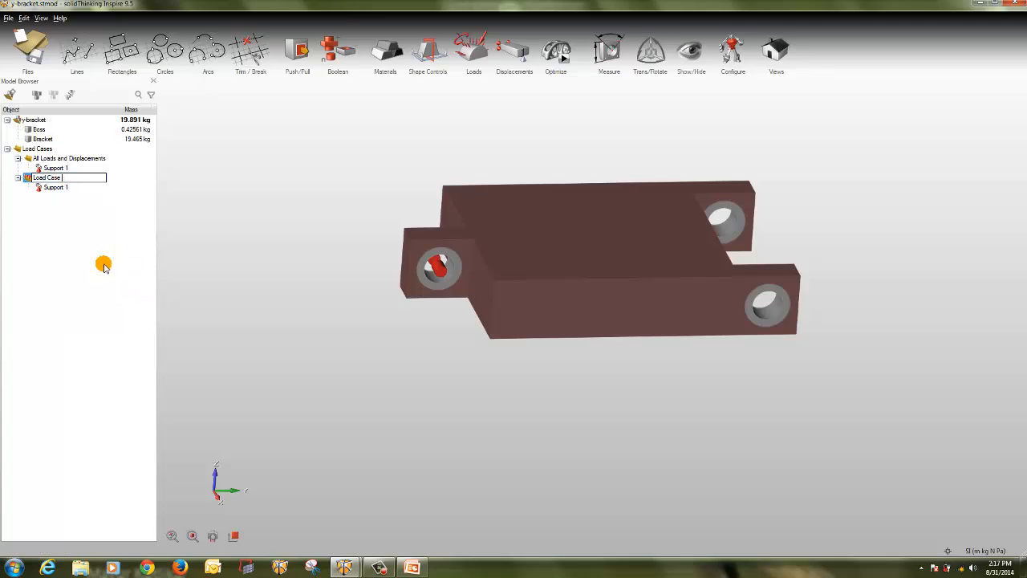
pyautogui.write('X')
pyautogui.press('Return')
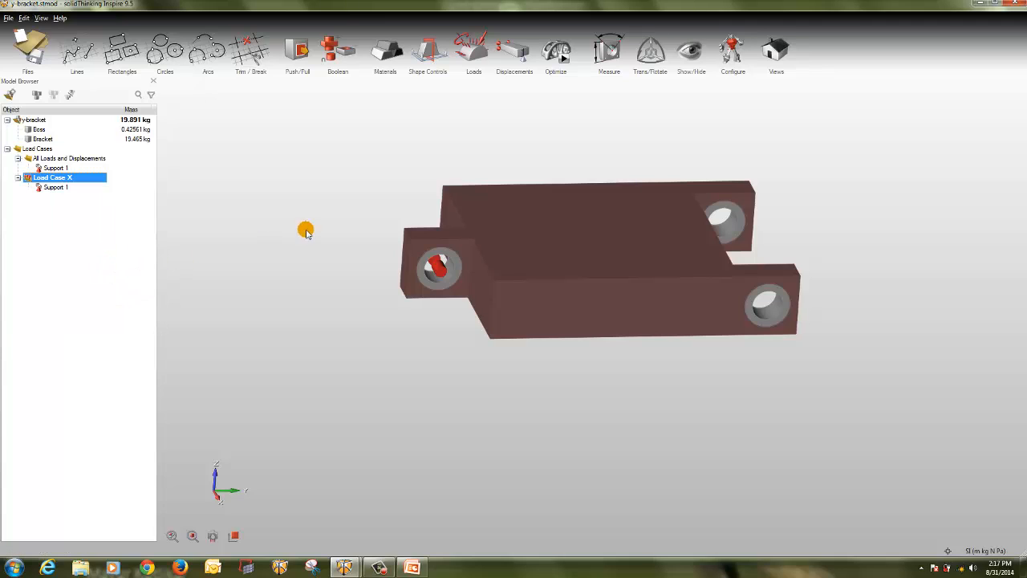
pyautogui.click(307, 231)
# Apply a 1 N force to each of the two holes at the bracket's forked end.
pyautogui.click(469, 50)
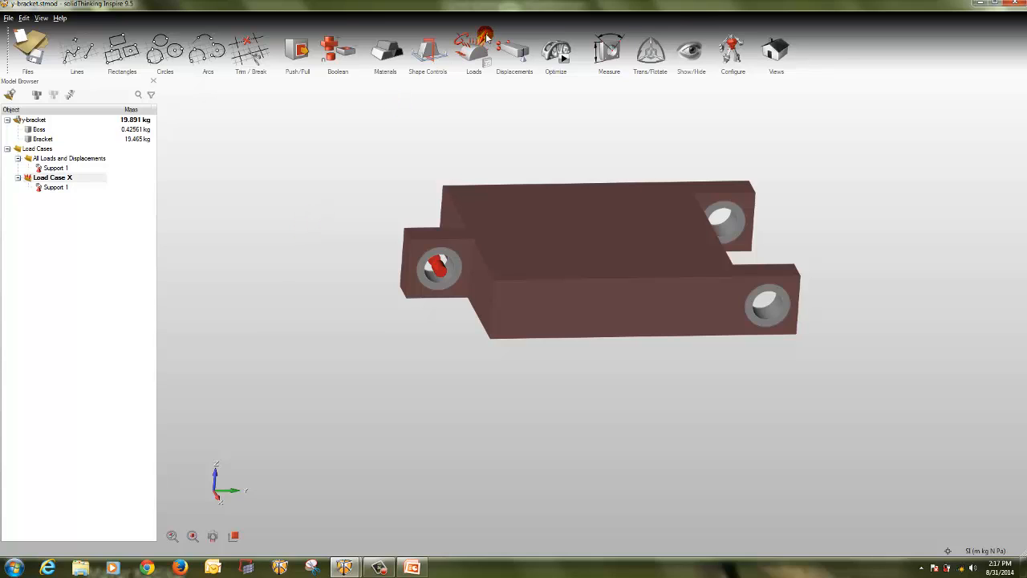
pyautogui.click(775, 311)
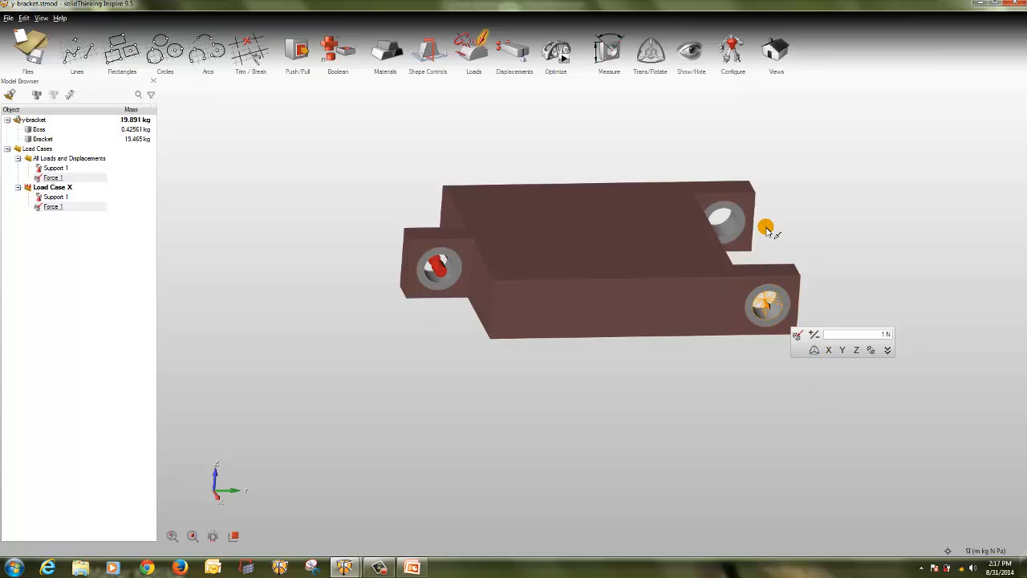
pyautogui.click(726, 233)
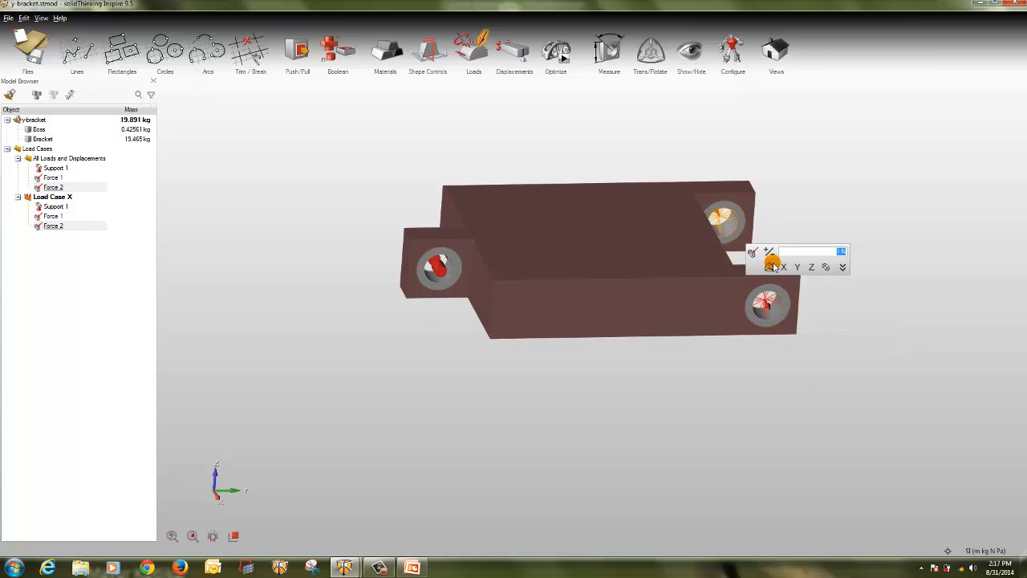
pyautogui.click(851, 327)
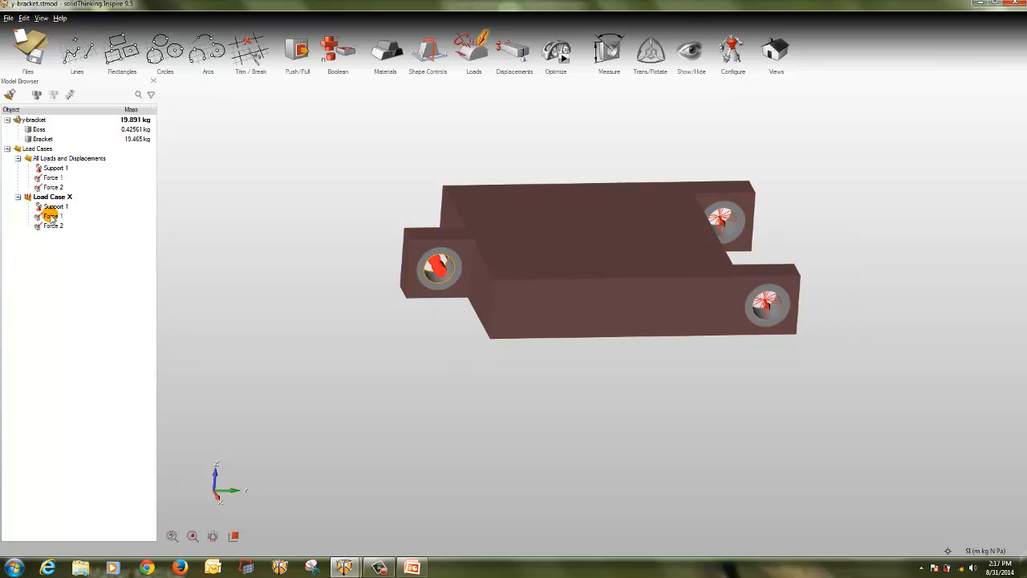
# Hide Force 1 and Force 2 from the model display, and select Load Case X.
pyautogui.moveTo(629, 353); pyautogui.dragTo(384, 358, button='right')
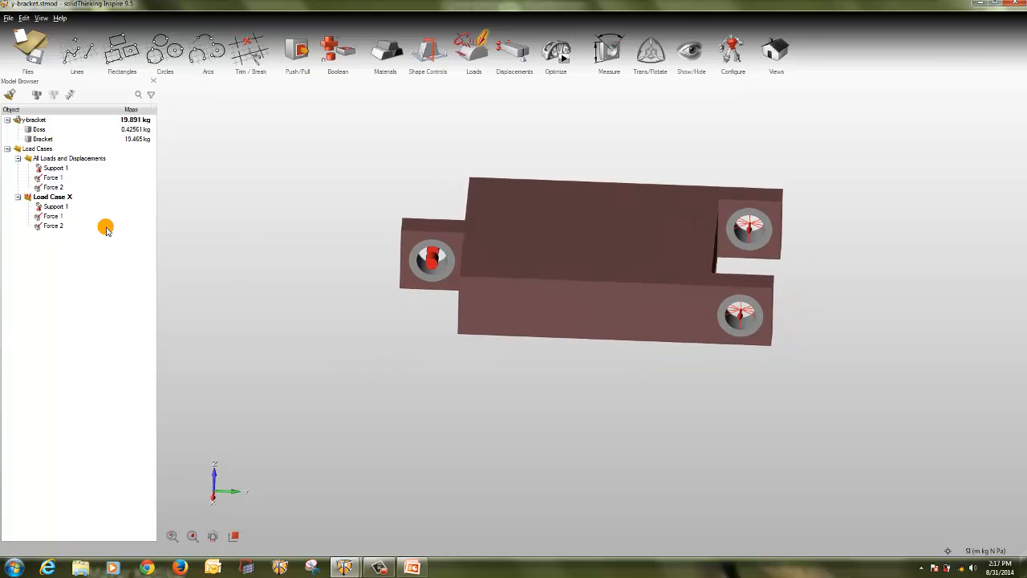
pyautogui.click(40, 177)
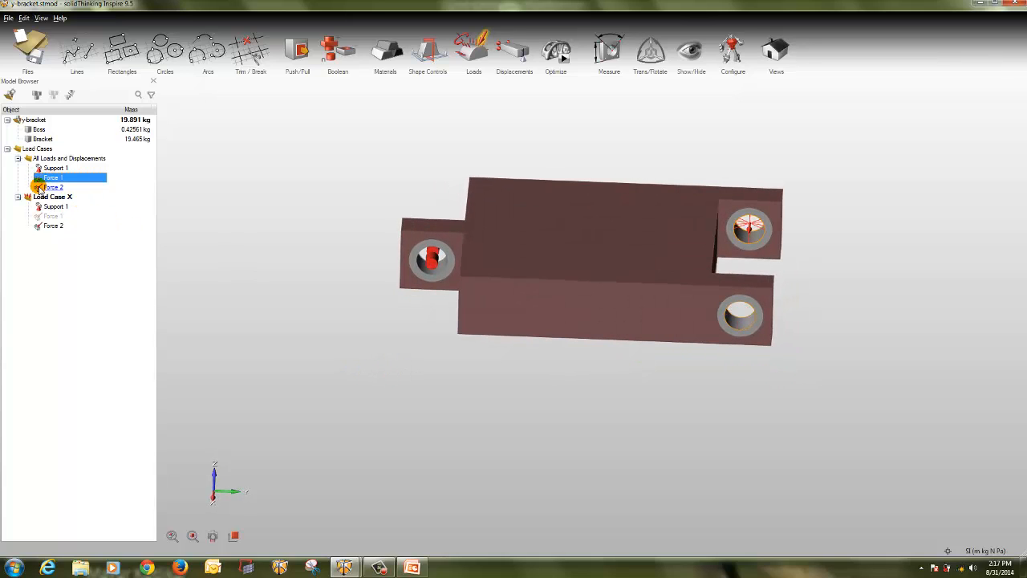
pyautogui.click(38, 187)
pyautogui.click(56, 321)
pyautogui.click(57, 199)
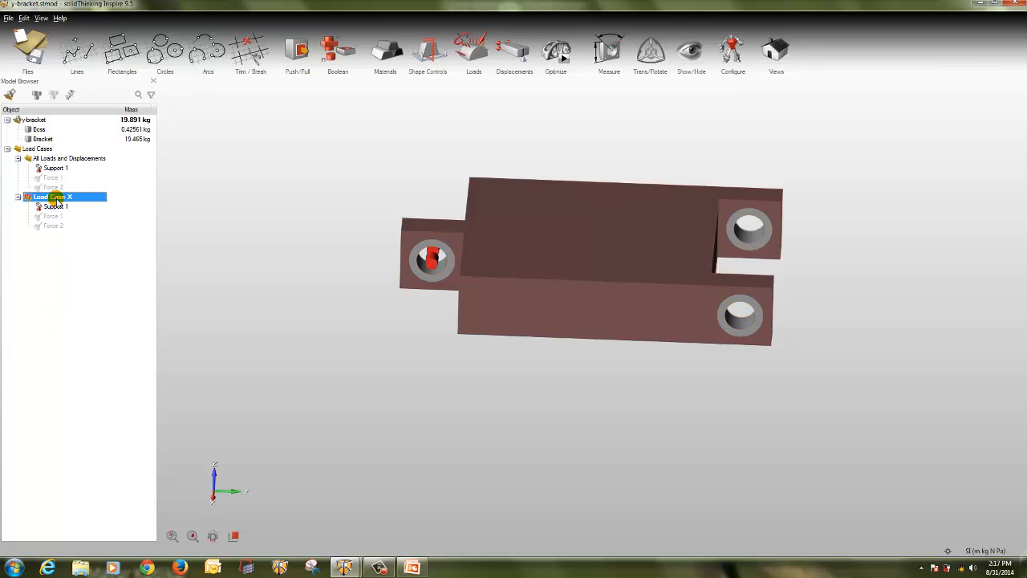
# Create a load case named Load Case Y and include Support 1 in it.
pyautogui.rightClick(58, 199)
pyautogui.moveTo(117, 261)
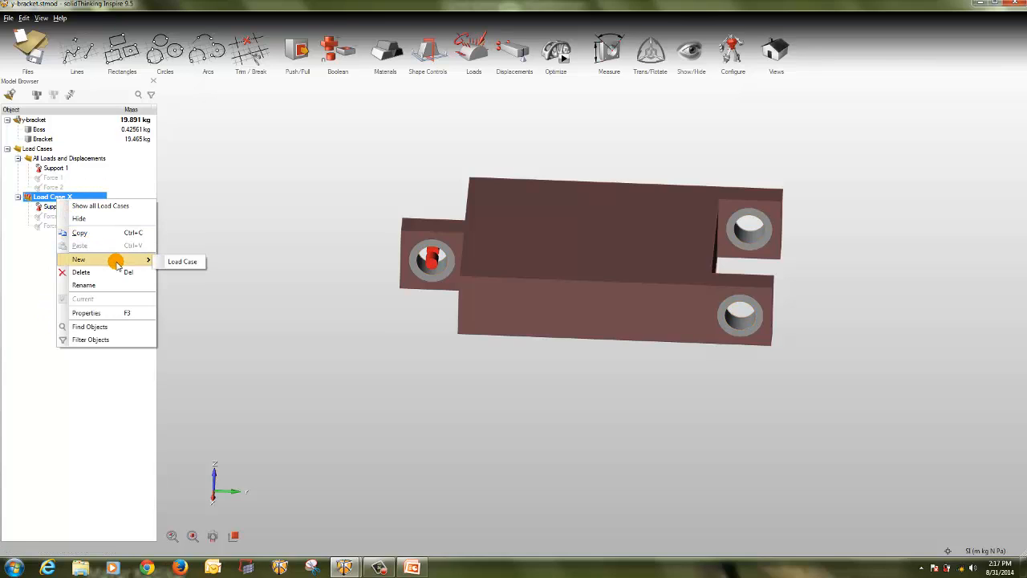
pyautogui.click(171, 264)
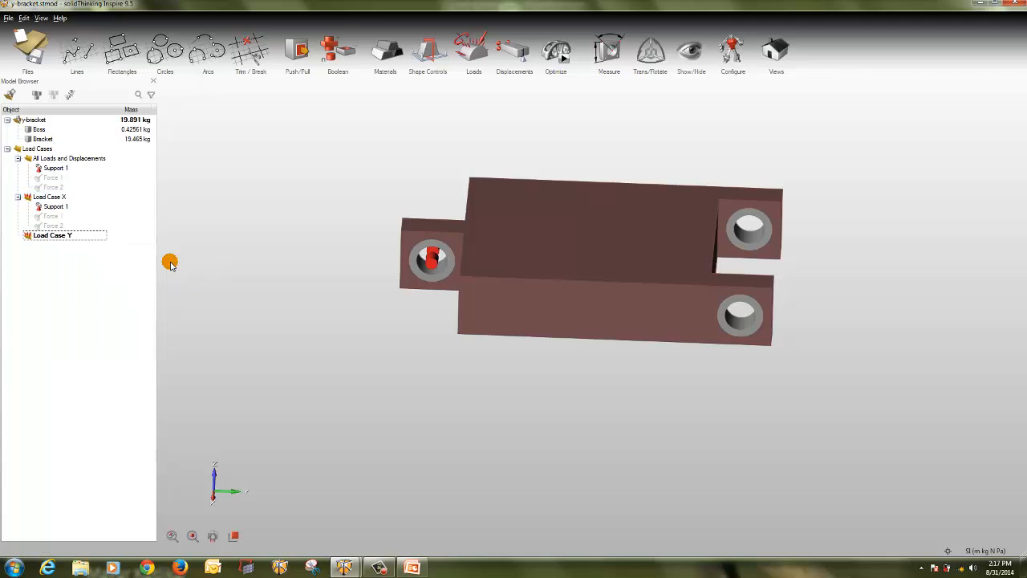
pyautogui.rightClick(50, 168)
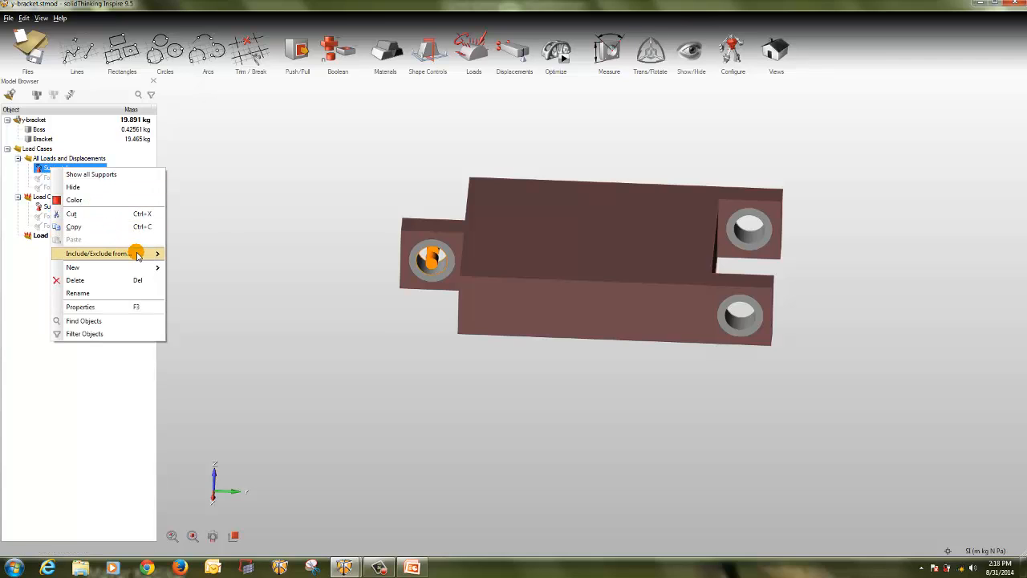
pyautogui.moveTo(152, 253)
pyautogui.click(195, 282)
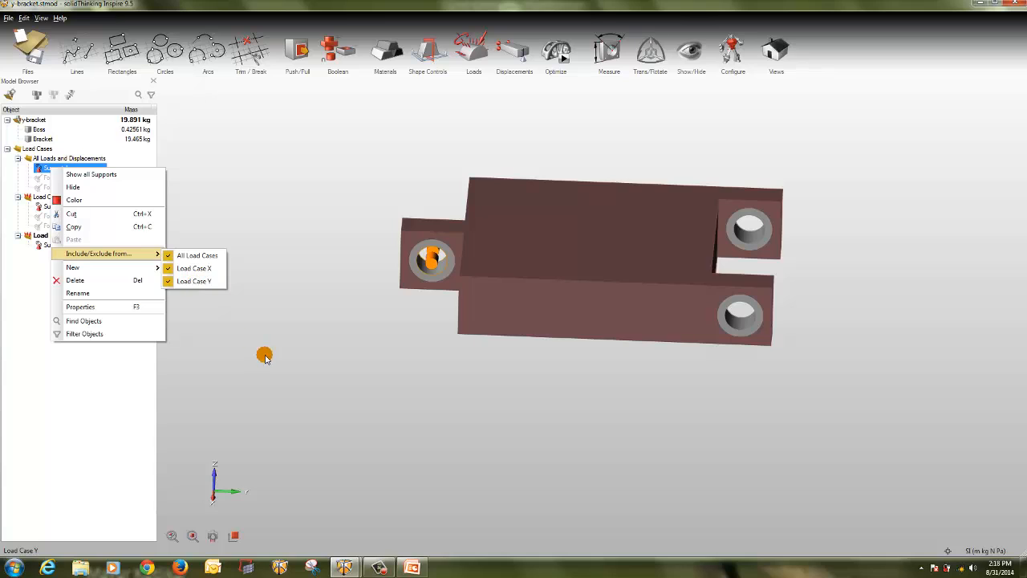
pyautogui.click(22, 268)
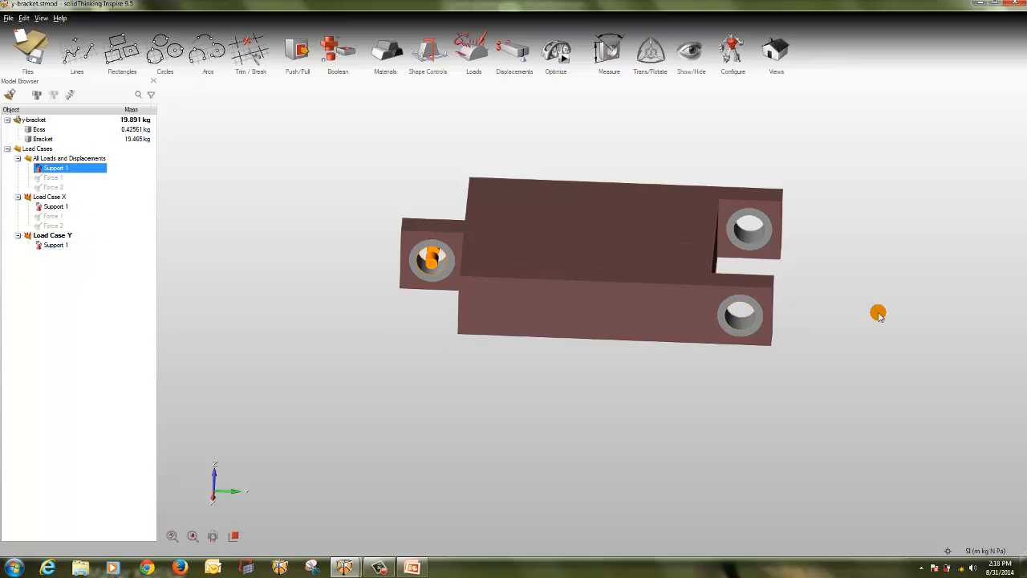
# Apply a 1 N force along Y to each of the two holes at the forked end, and hide both forces.
pyautogui.click(499, 41)
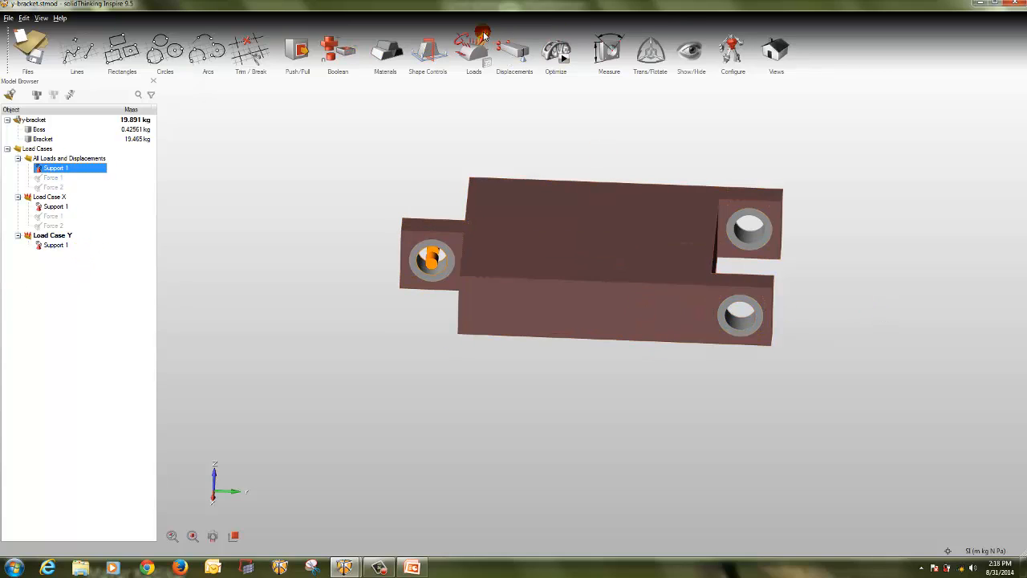
pyautogui.click(740, 322)
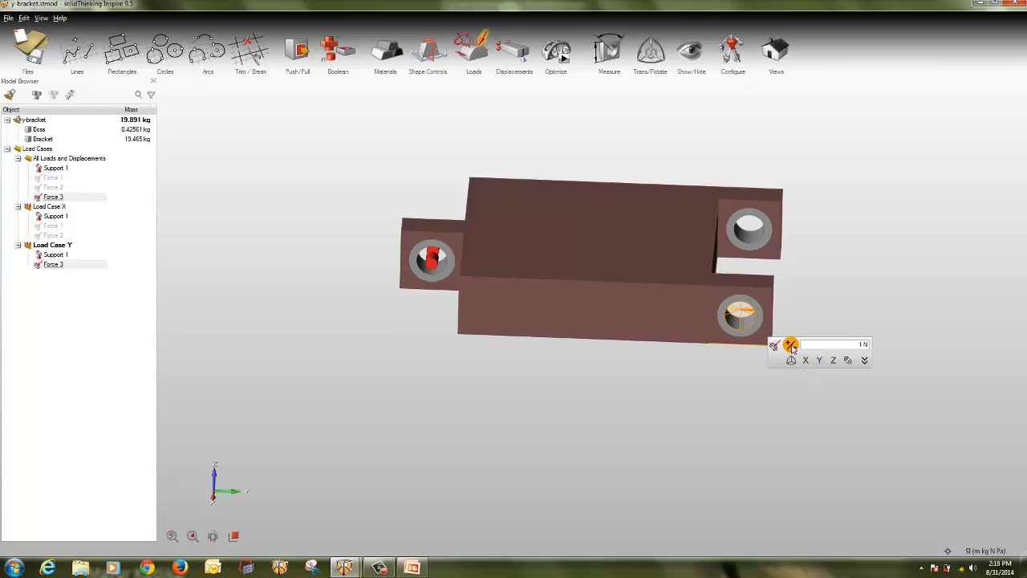
pyautogui.click(749, 235)
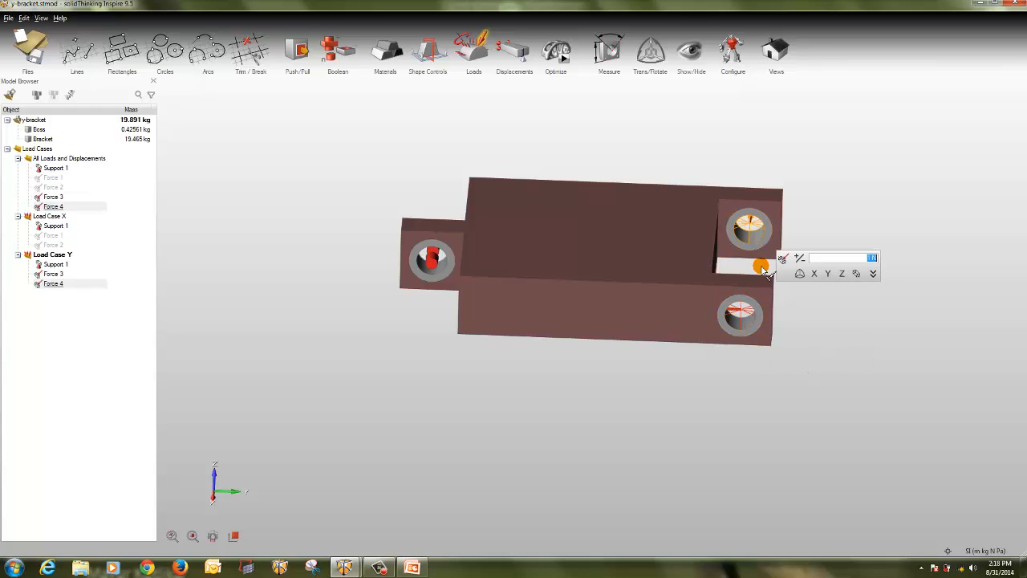
pyautogui.click(829, 274)
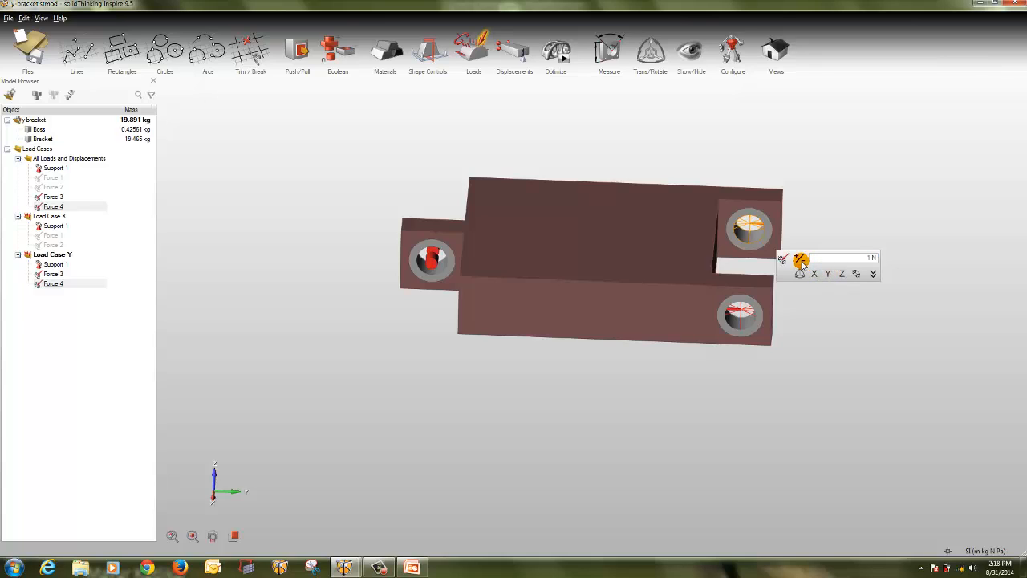
pyautogui.click(824, 367)
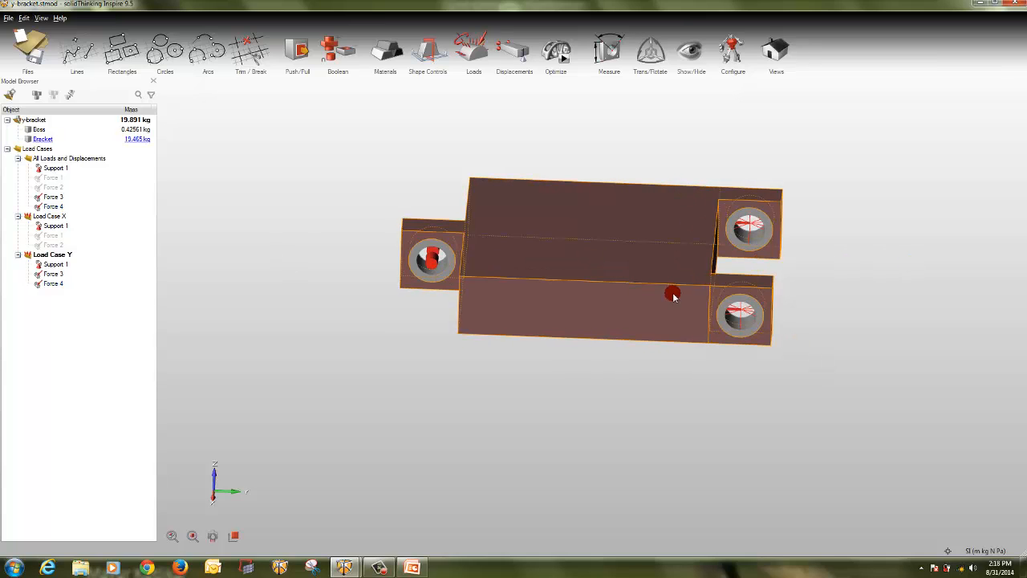
pyautogui.click(38, 197)
pyautogui.click(38, 207)
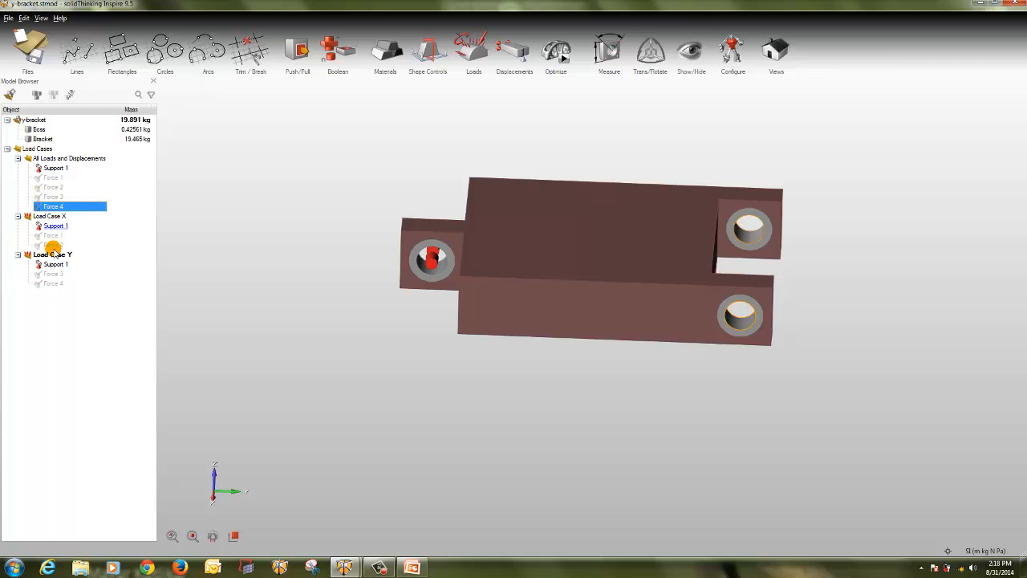
# Create a load case named Load Case Z and include Support 1 in it.
pyautogui.rightClick(56, 256)
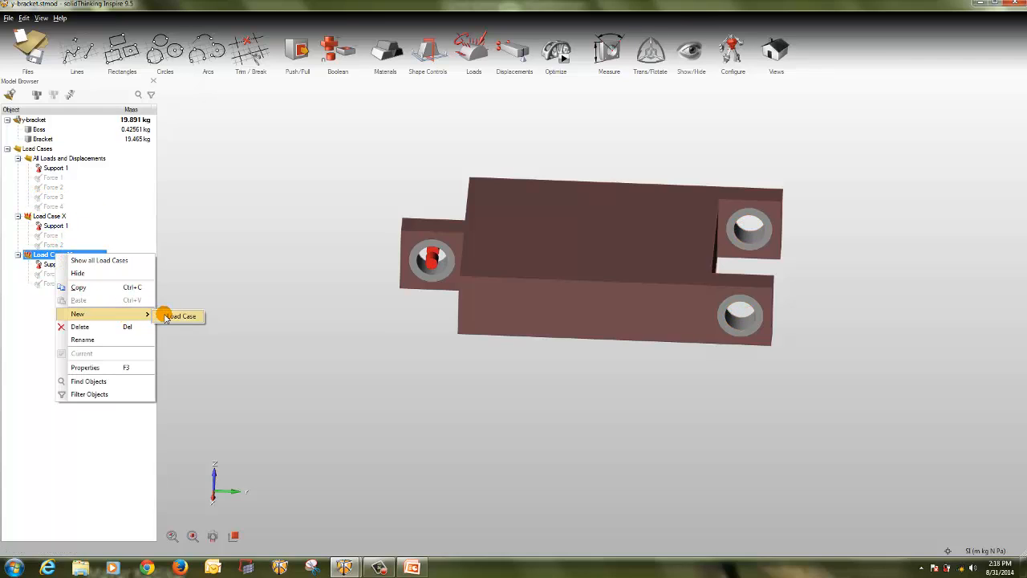
pyautogui.click(169, 315)
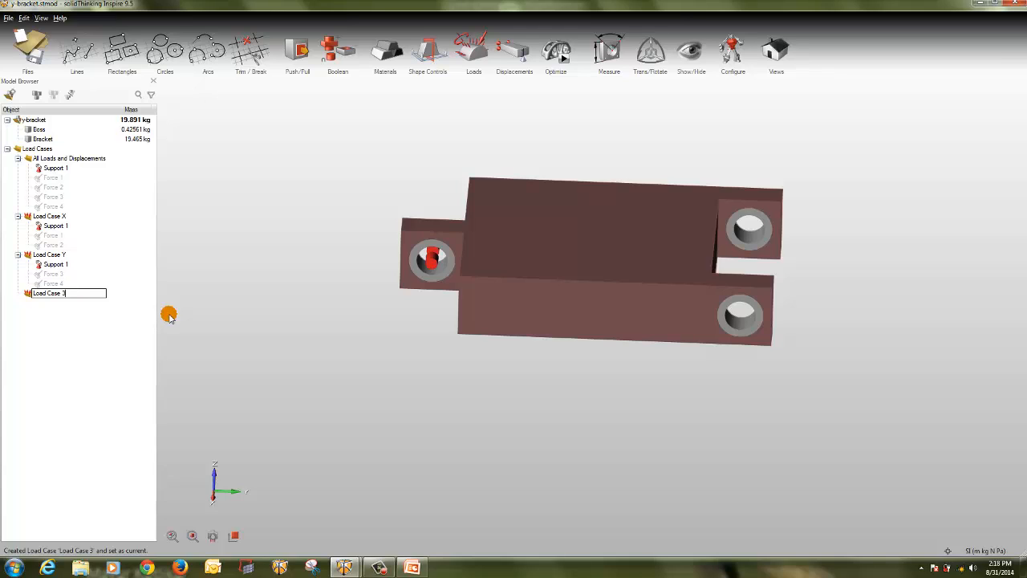
pyautogui.press('BackSpace')
pyautogui.write('Z')
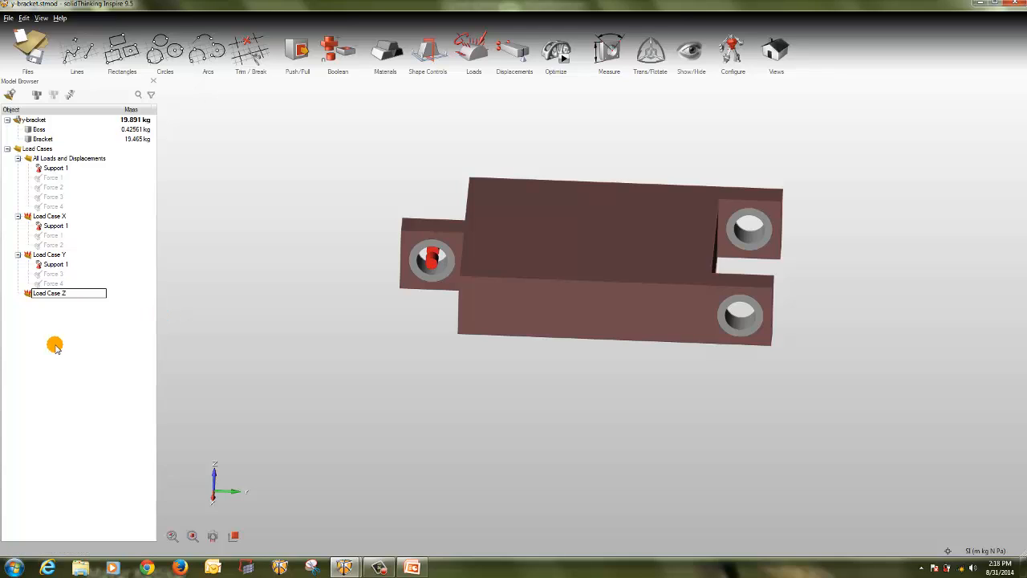
pyautogui.press('Return')
pyautogui.click(49, 170)
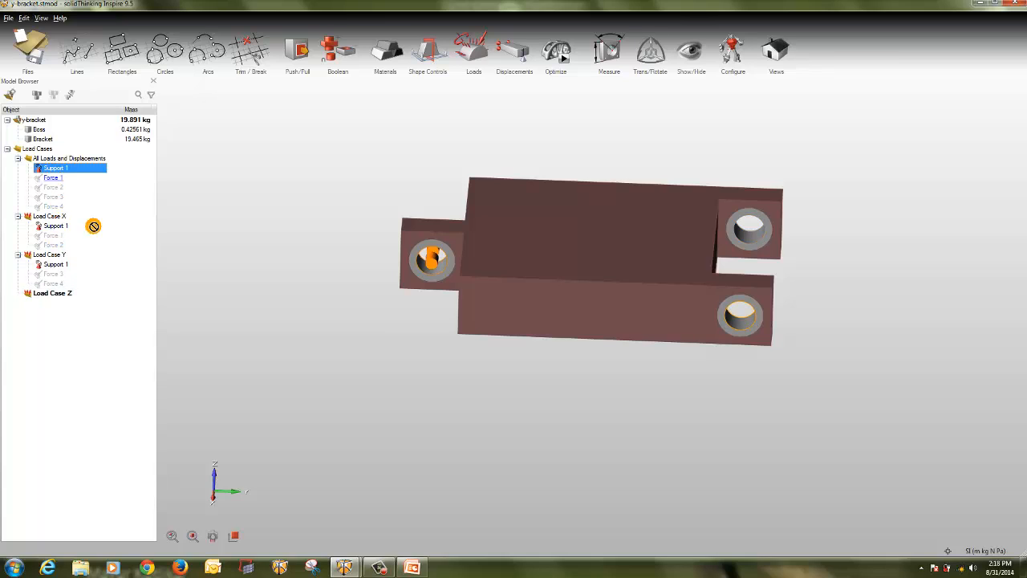
pyautogui.click(56, 295)
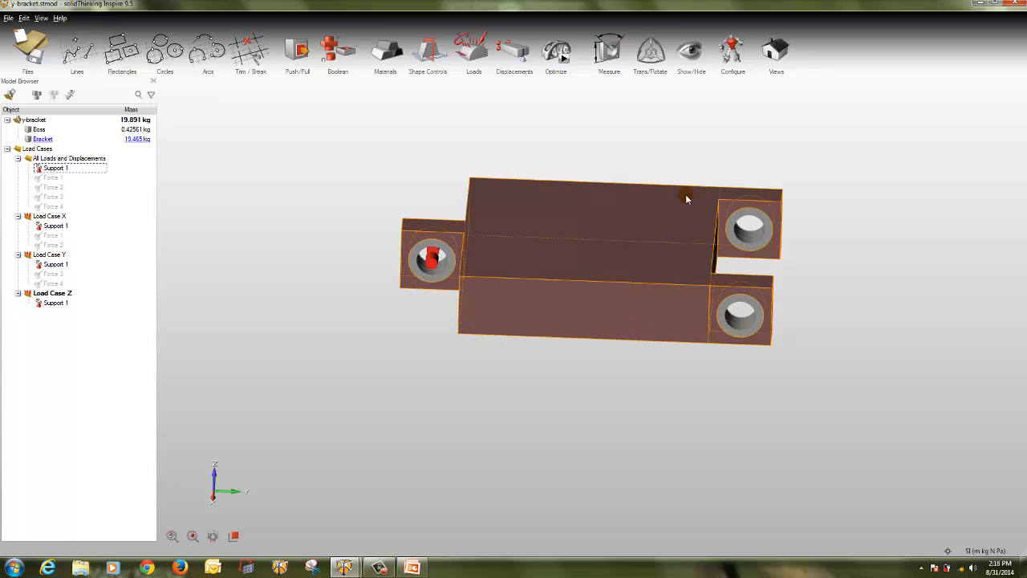
# Apply a 1 N force along Z to each of the two holes at the bracket's forked end.
pyautogui.click(483, 39)
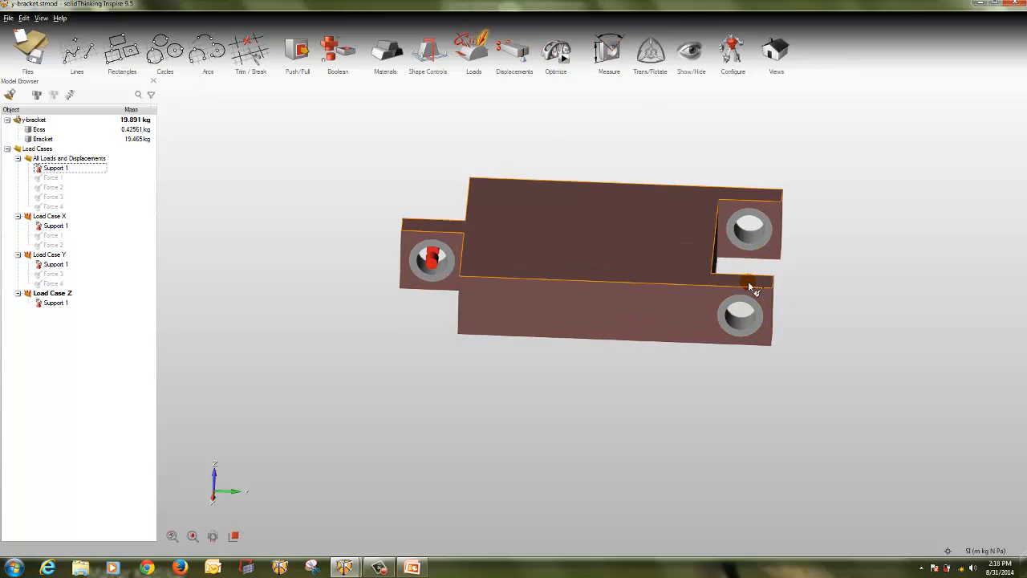
pyautogui.click(740, 315)
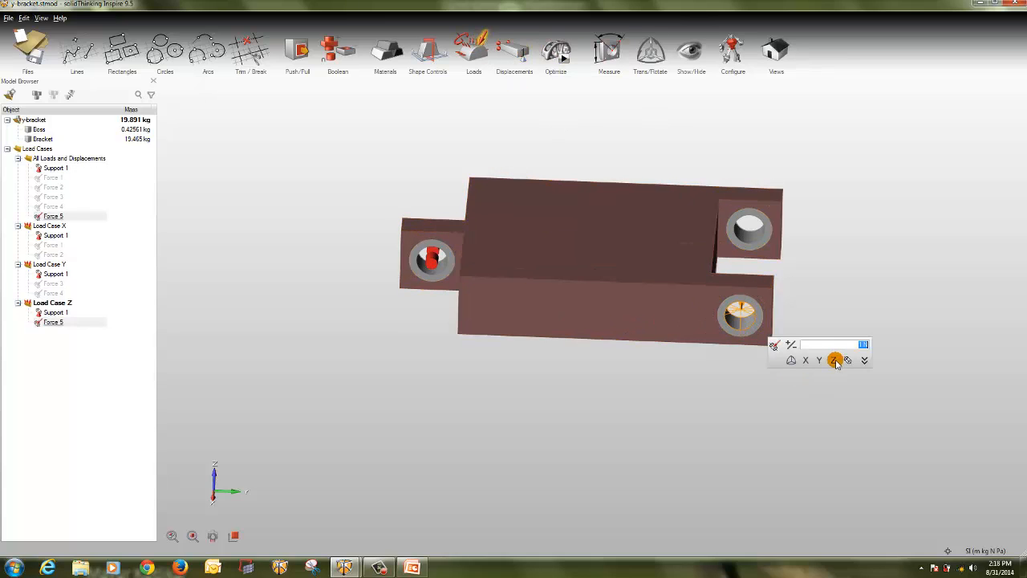
pyautogui.click(747, 228)
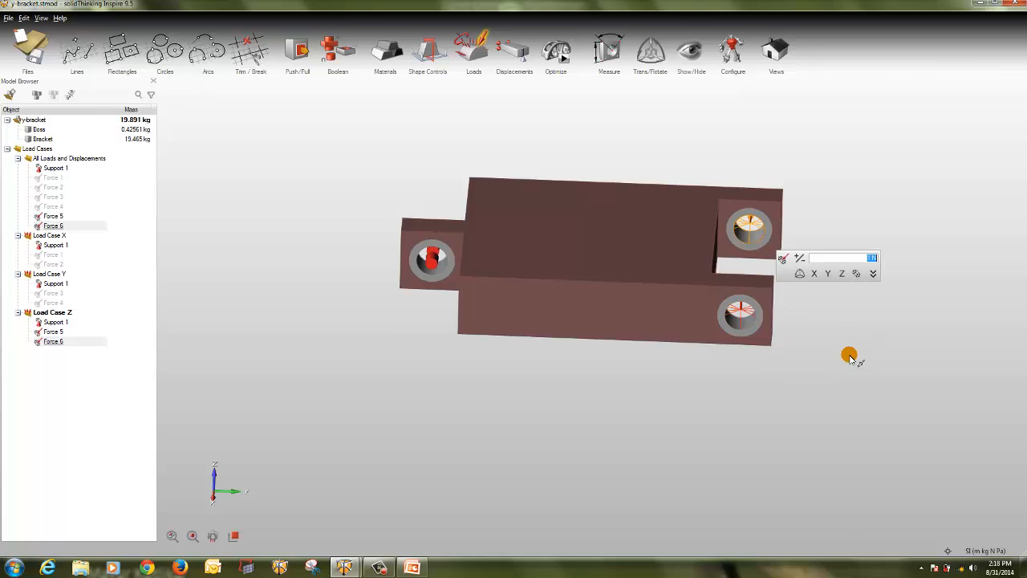
pyautogui.click(848, 345)
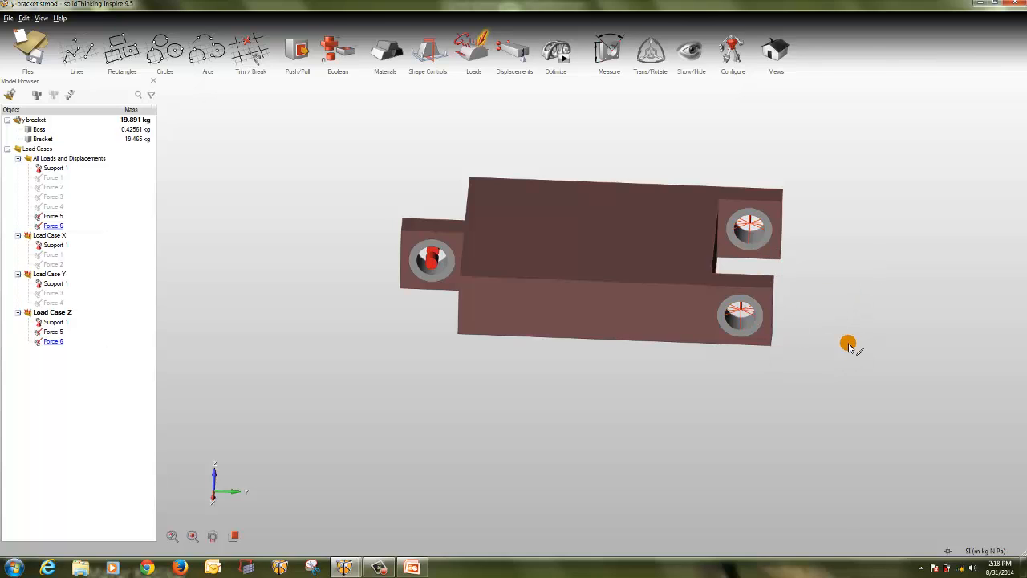
# Show all the hidden forces on the model and inspect the force arrows in the forked end's holes.
pyautogui.moveTo(849, 347); pyautogui.dragTo(744, 406, button='right')
pyautogui.moveTo(625, 431); pyautogui.dragTo(601, 433, button='right')
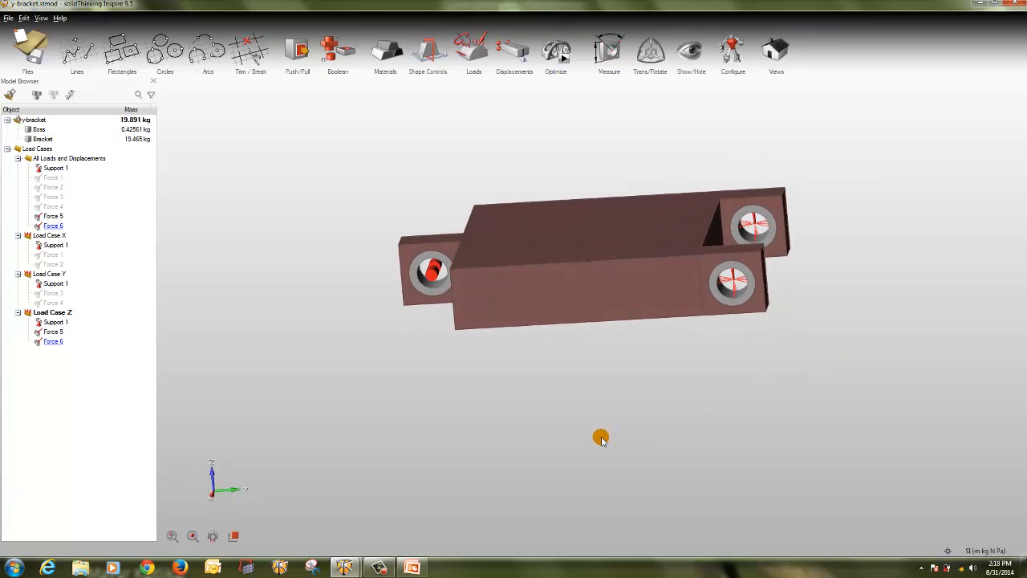
pyautogui.click(37, 186)
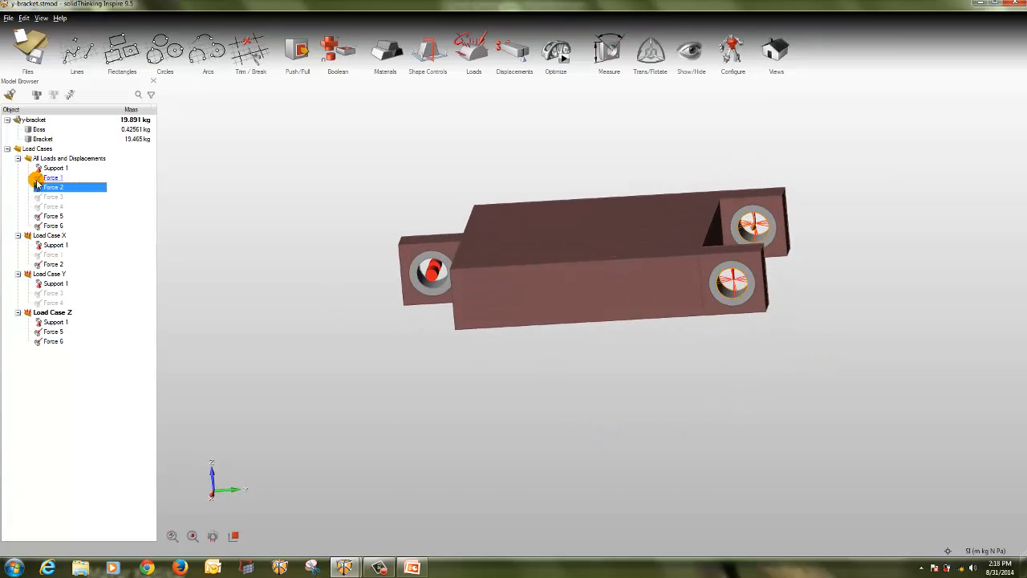
pyautogui.click(37, 94)
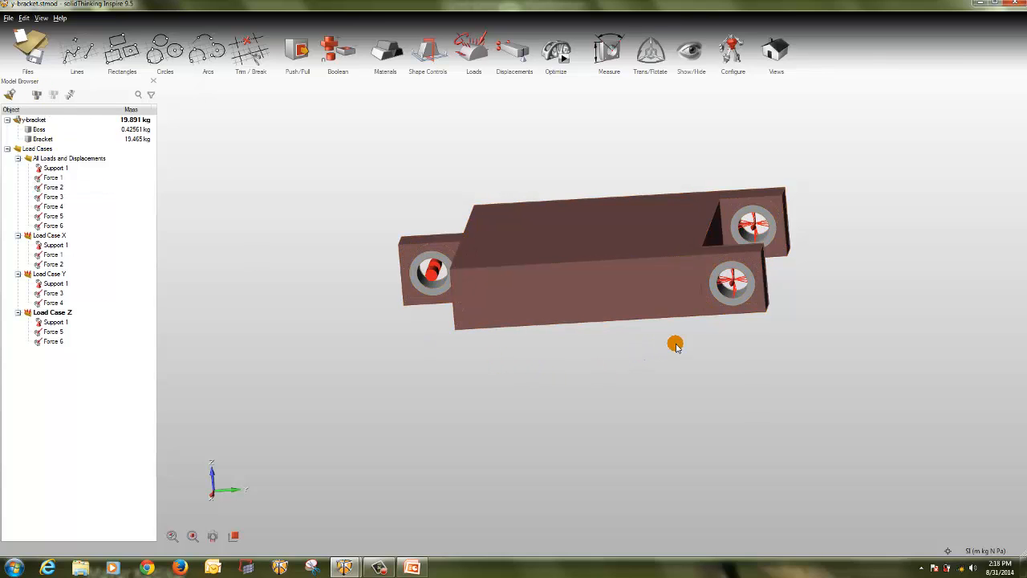
pyautogui.moveTo(675, 345); pyautogui.dragTo(830, 325, button='right')
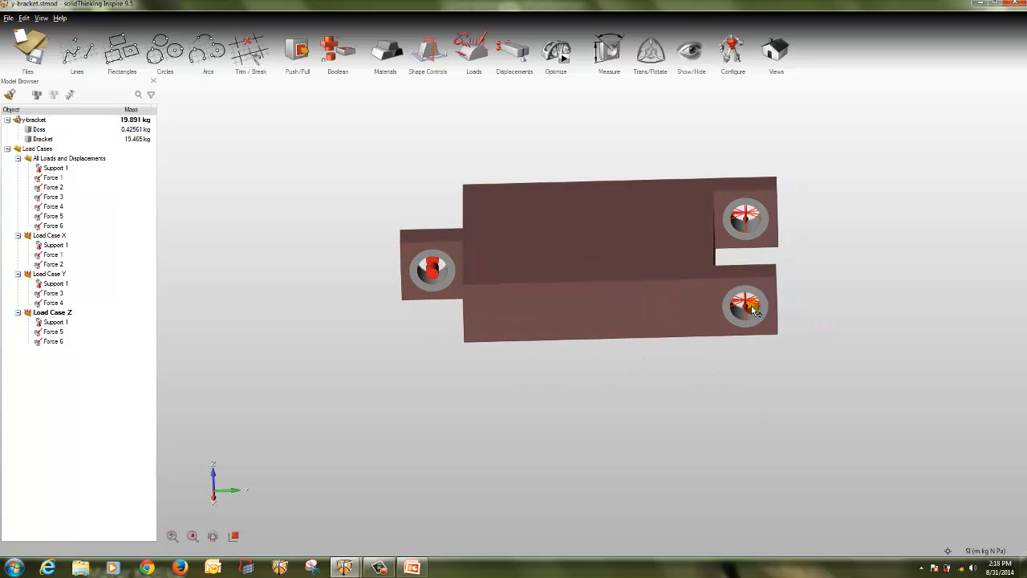
pyautogui.scroll(10, 754, 311)
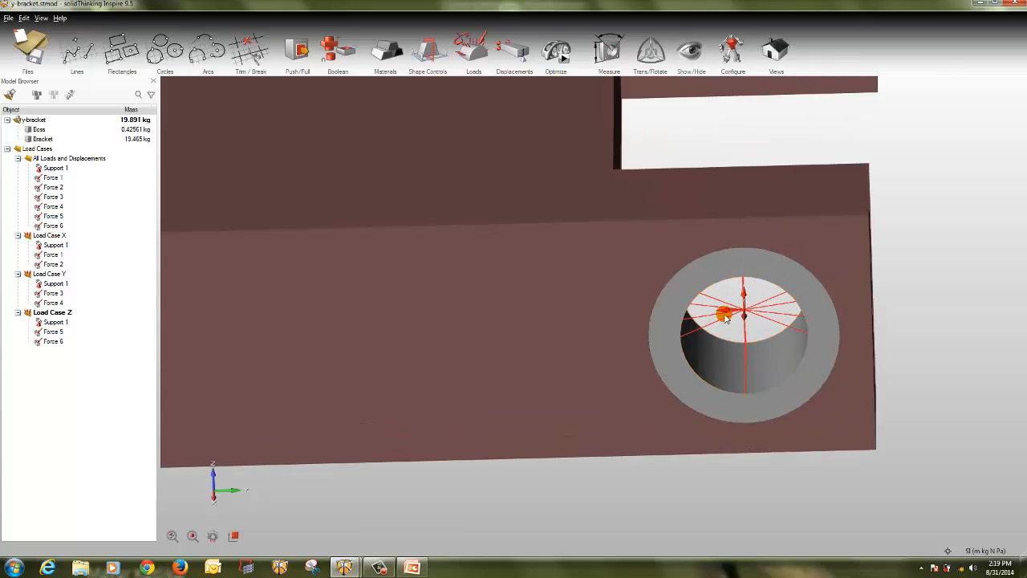
pyautogui.scroll(-10, 725, 315)
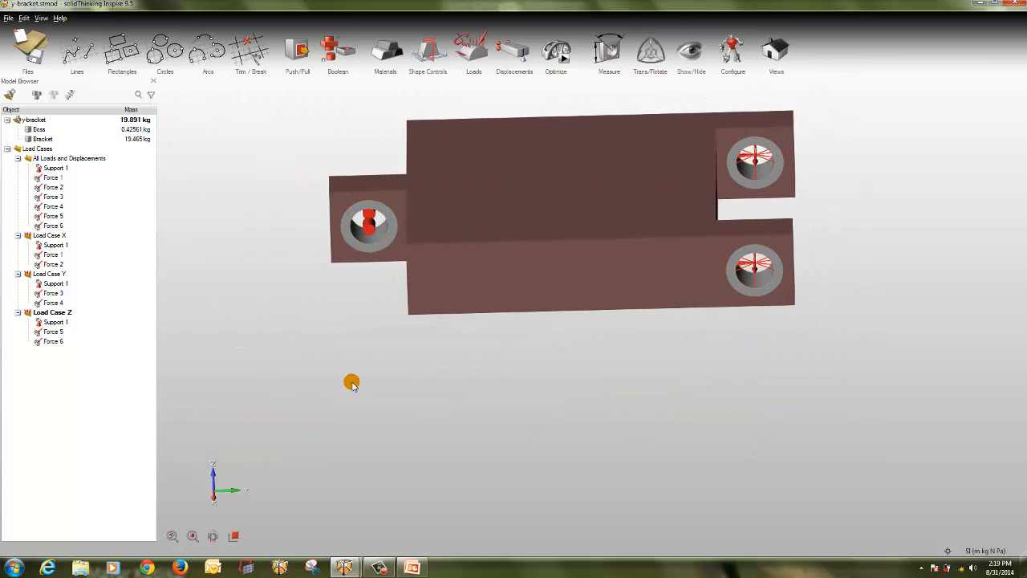
# Apply a Symmetric shape control to the bracket, with the symmetry plane across the middle of its length turned off.
pyautogui.moveTo(513, 380); pyautogui.dragTo(528, 447, button='right')
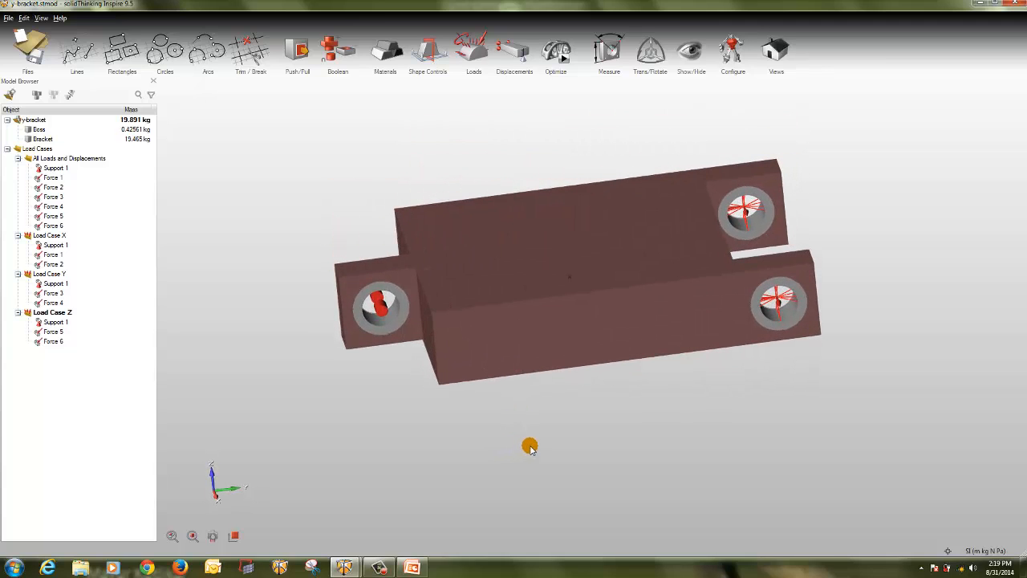
pyautogui.click(427, 50)
pyautogui.click(552, 315)
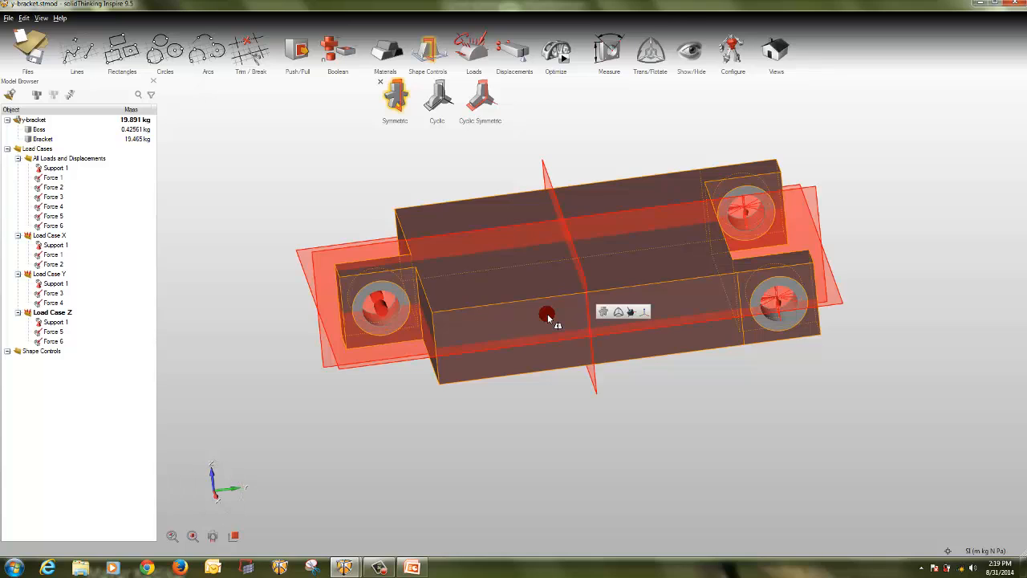
pyautogui.click(543, 167)
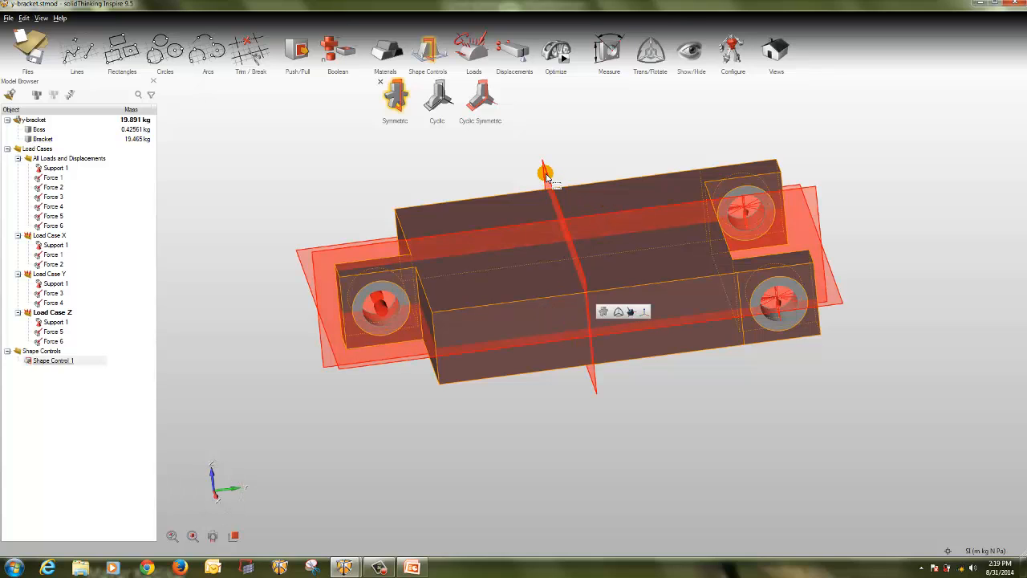
pyautogui.click(673, 376)
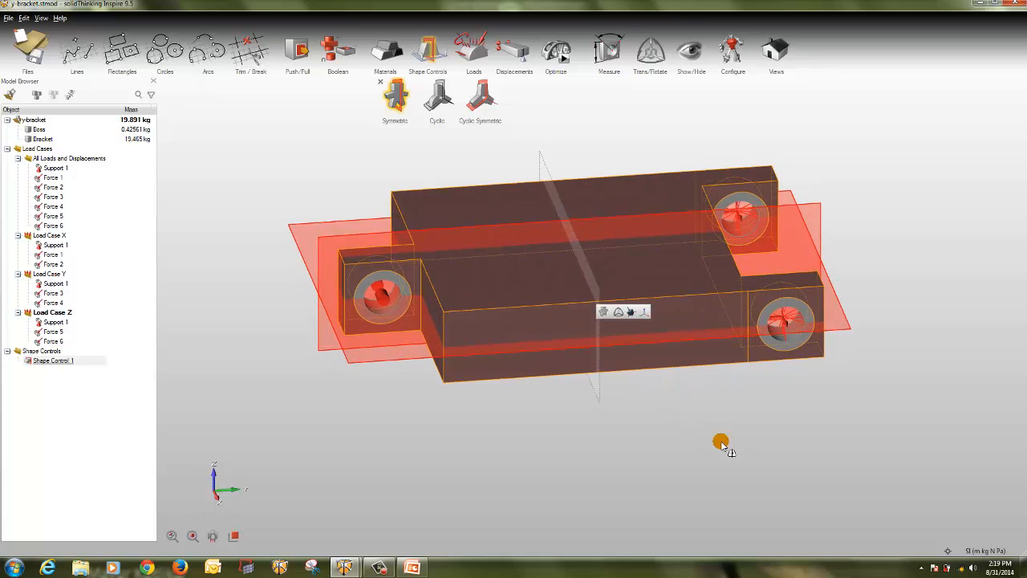
pyautogui.rightClick(688, 431)
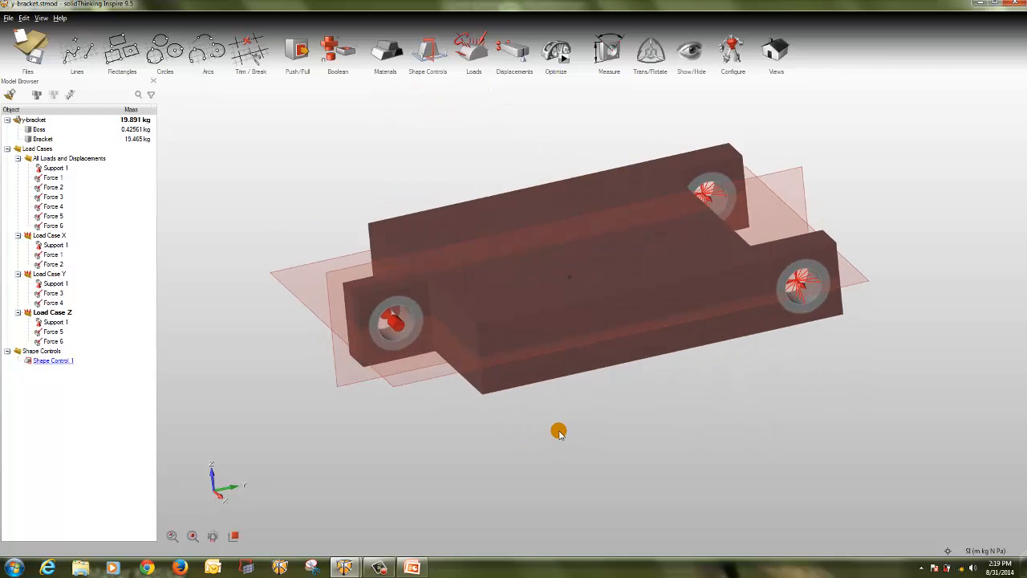
pyautogui.click(689, 321)
pyautogui.click(446, 136)
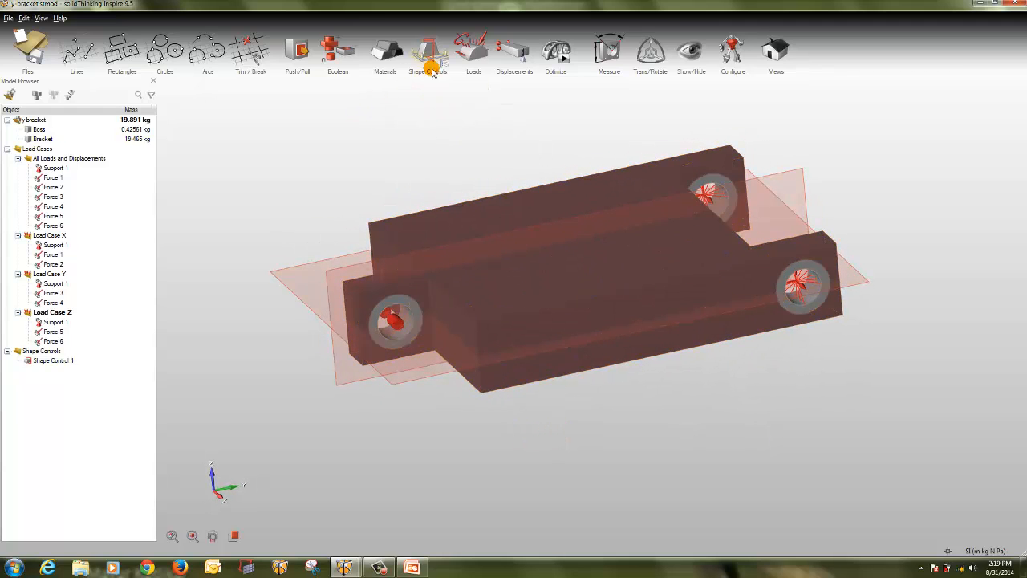
# Apply a Split Draw shape control to the bracket with a horizontal draw plane.
pyautogui.click(428, 52)
pyautogui.click(608, 319)
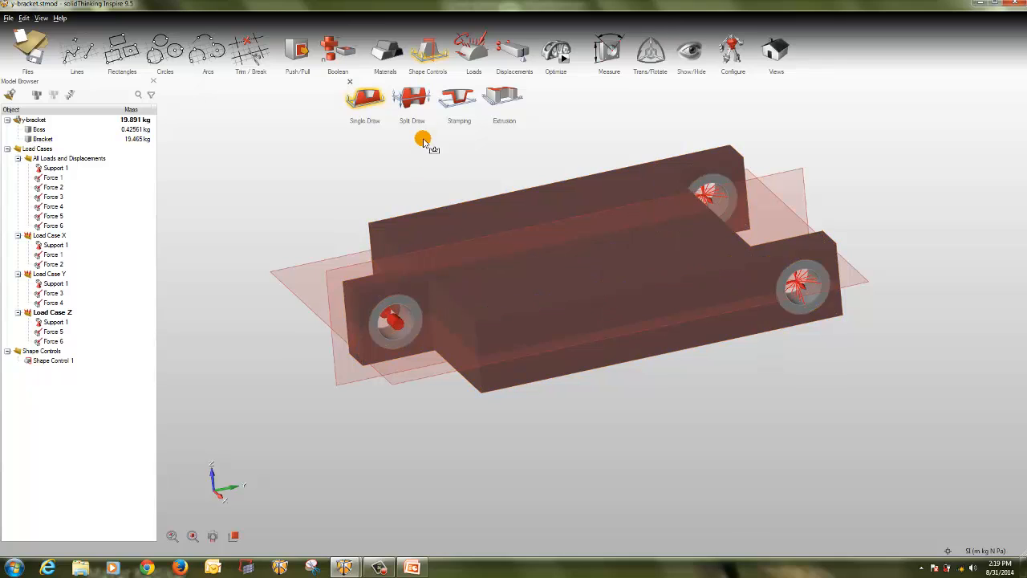
pyautogui.click(412, 98)
pyautogui.click(472, 311)
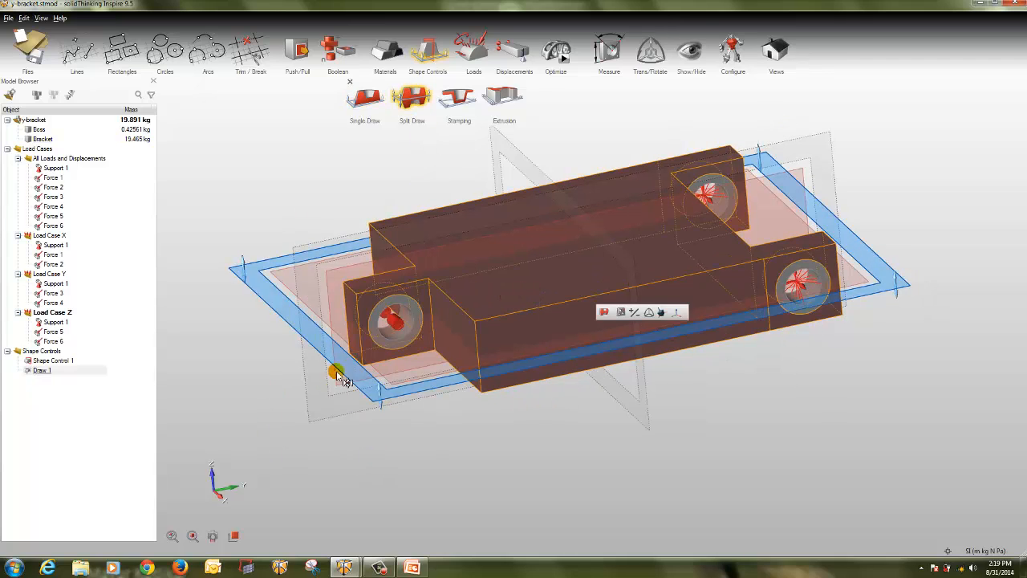
pyautogui.click(925, 406)
pyautogui.rightClick(894, 408)
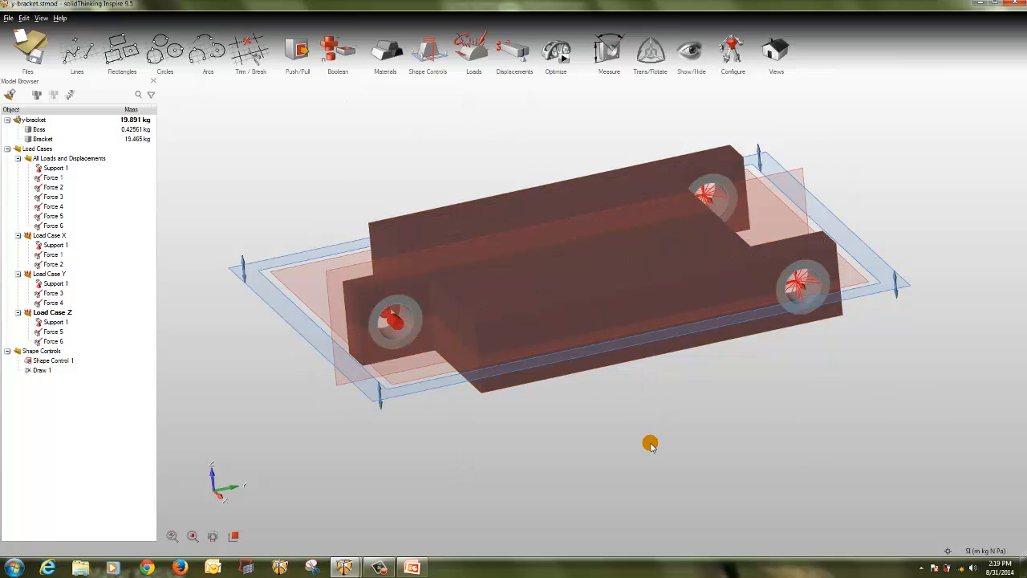
# Try the no-hole option on the bracket's Split Draw shape control.
pyautogui.moveTo(651, 442); pyautogui.dragTo(612, 463, button='right')
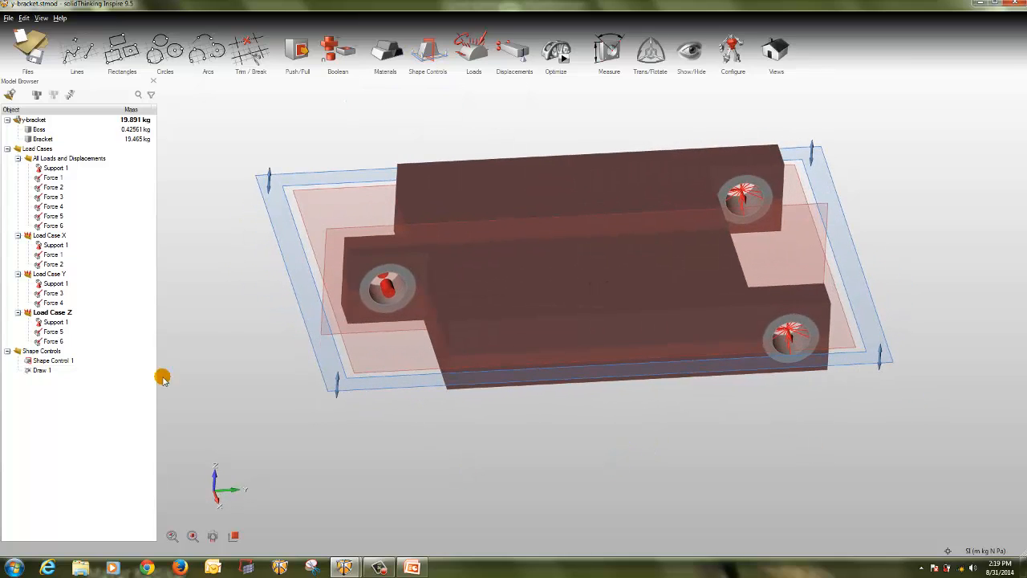
pyautogui.click(271, 190)
pyautogui.doubleClick(270, 190)
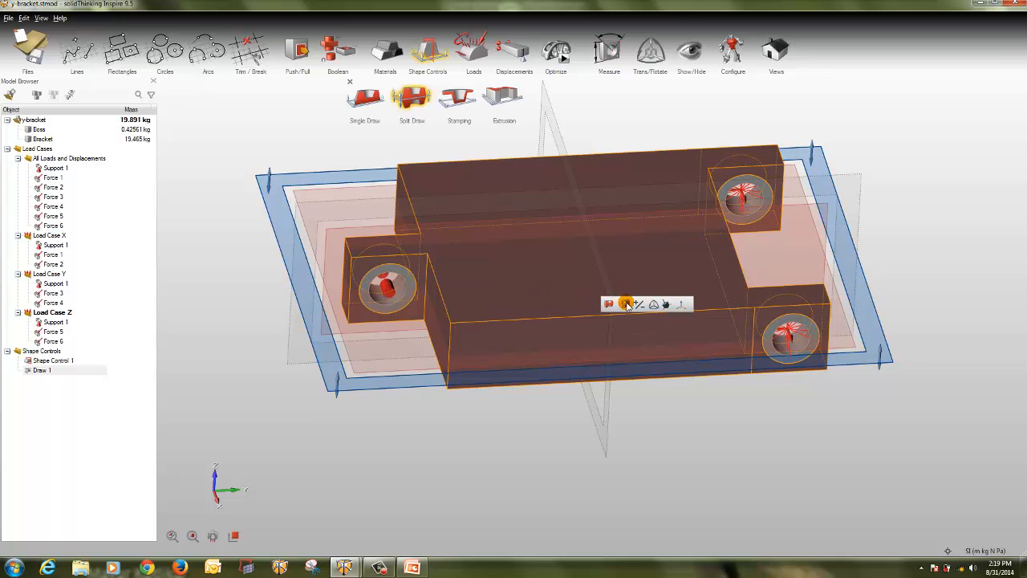
pyautogui.click(653, 477)
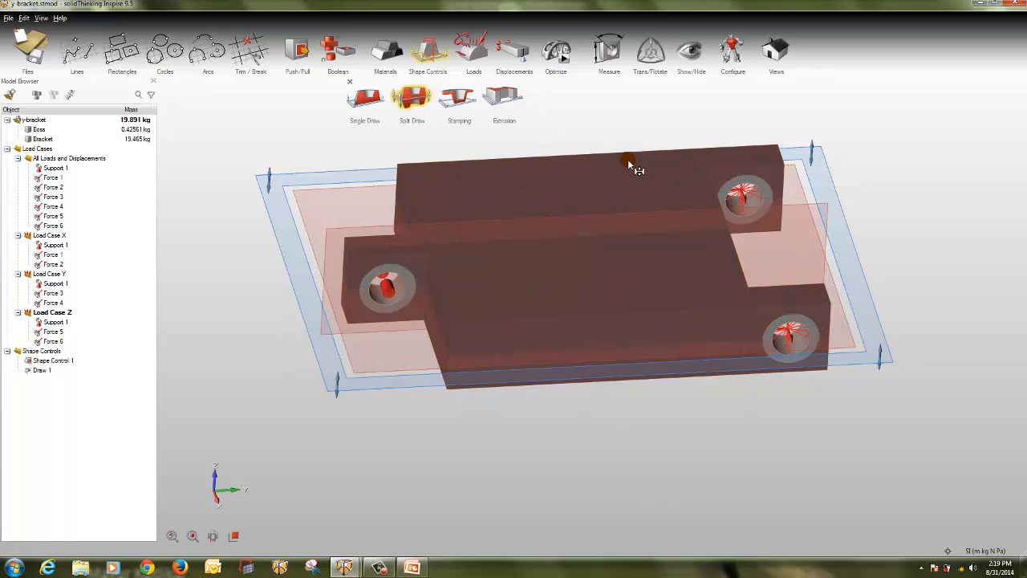
pyautogui.click(277, 207)
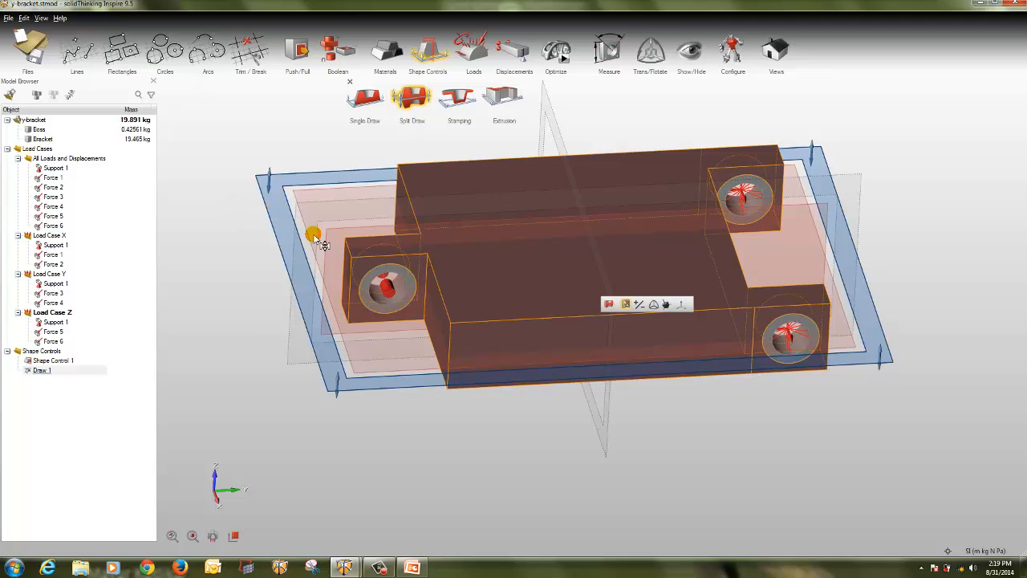
pyautogui.click(770, 412)
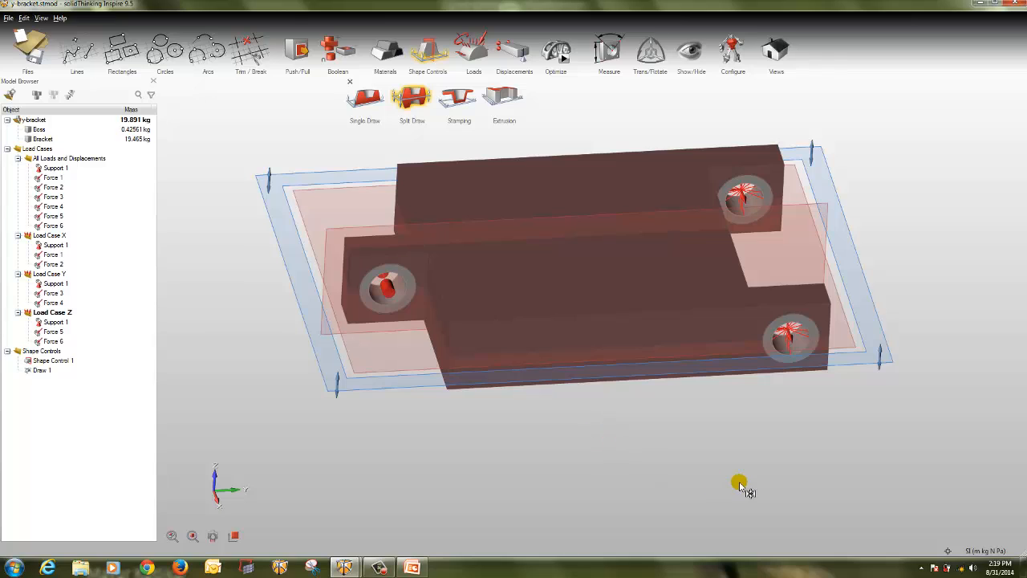
pyautogui.press('Escape')
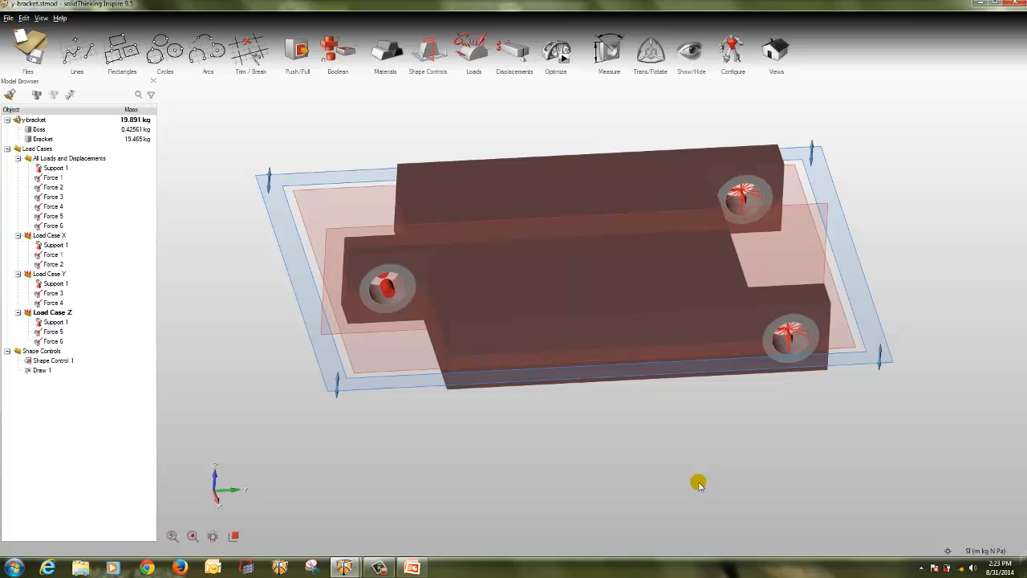
# Start setting up an optimization run and name it Load Case X Only.
pyautogui.click(560, 58)
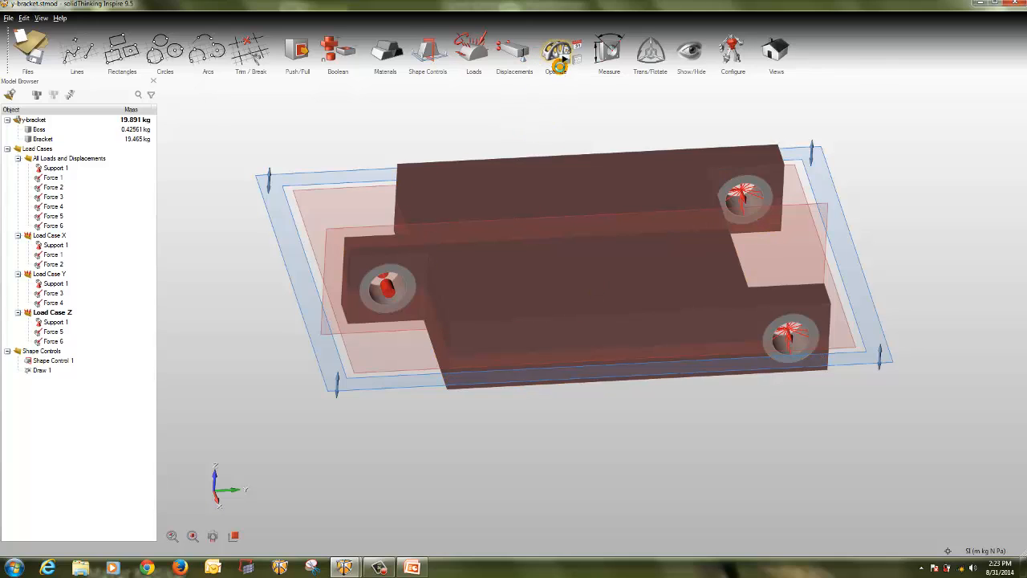
pyautogui.moveTo(659, 95); pyautogui.dragTo(571, 96)
pyautogui.write('Loa')
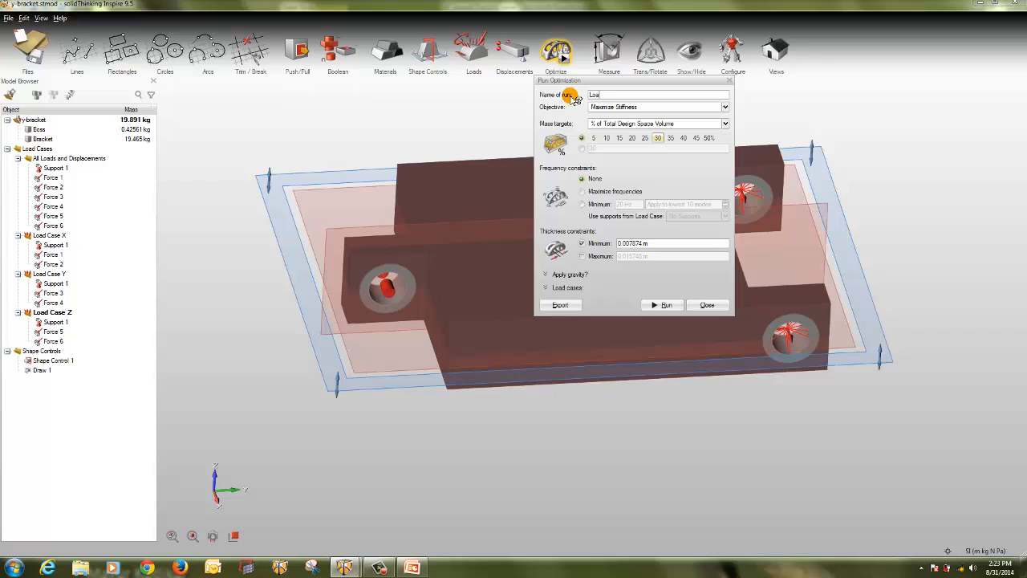
pyautogui.write('d Case X Only')
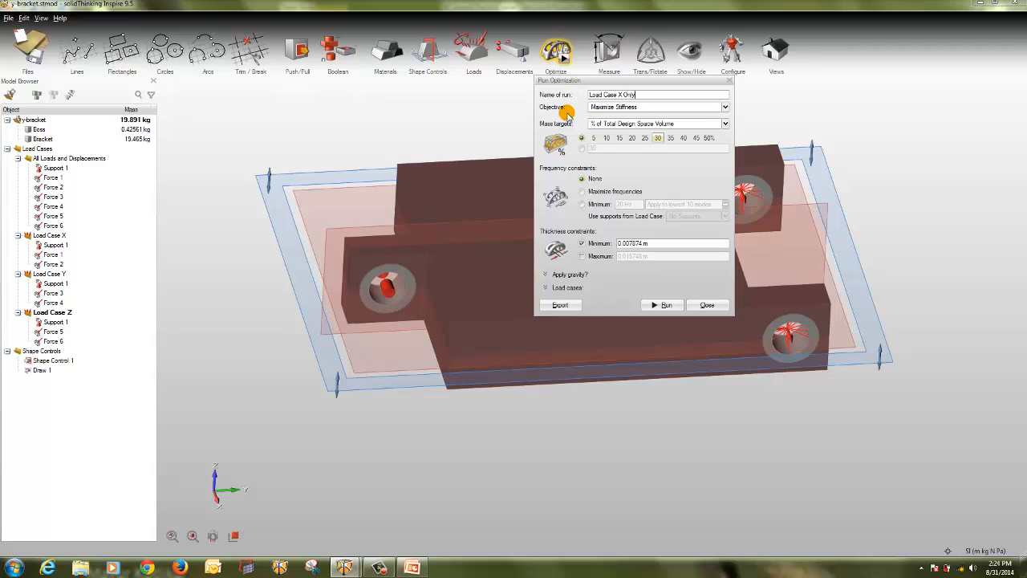
# Set the run's objective to Maximize Stiffness and its mass target to 30% of total design space volume.
pyautogui.click(602, 107)
pyautogui.click(616, 118)
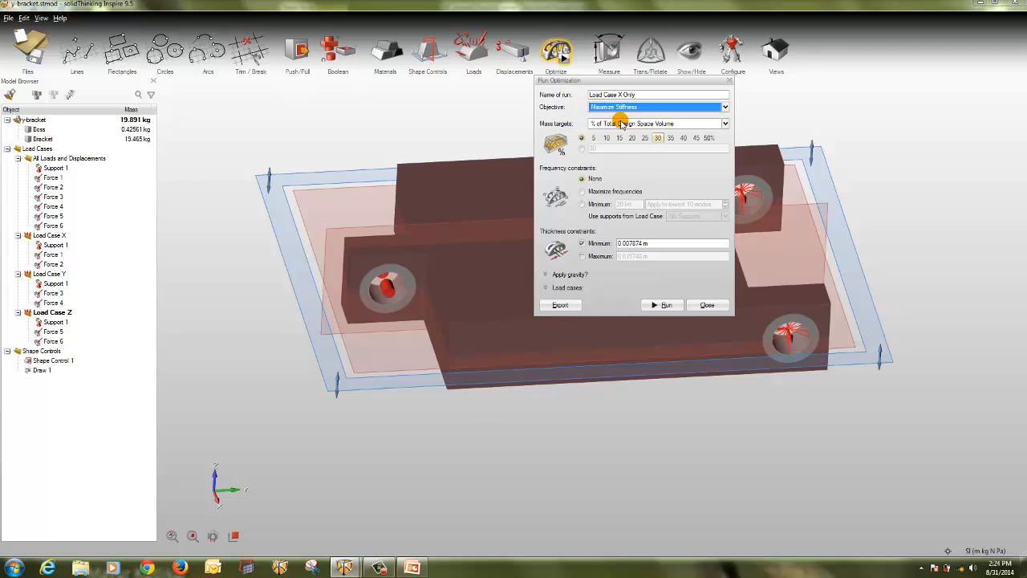
pyautogui.click(633, 139)
pyautogui.click(657, 138)
# Set the run's minimum thickness constraint to 0.015 m.
pyautogui.moveTo(660, 242); pyautogui.dragTo(602, 243)
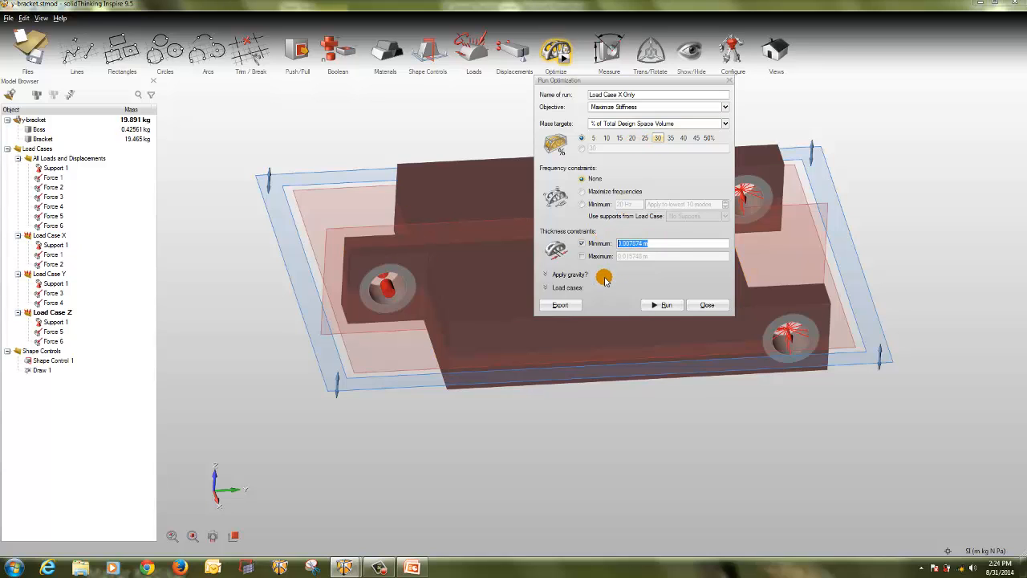
pyautogui.press('BackSpace')
pyautogui.press('Num_Lock')
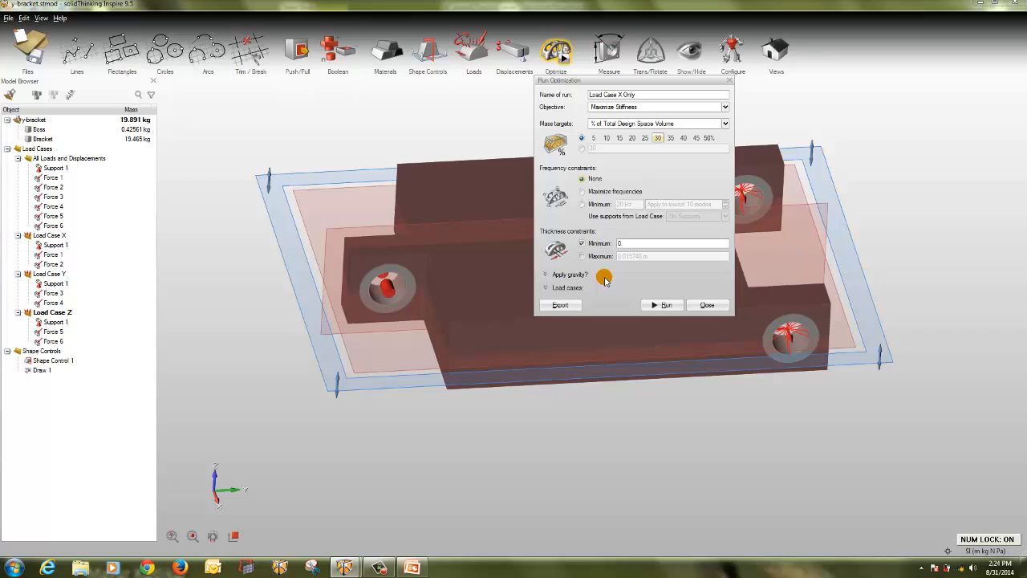
pyautogui.write('0.015')
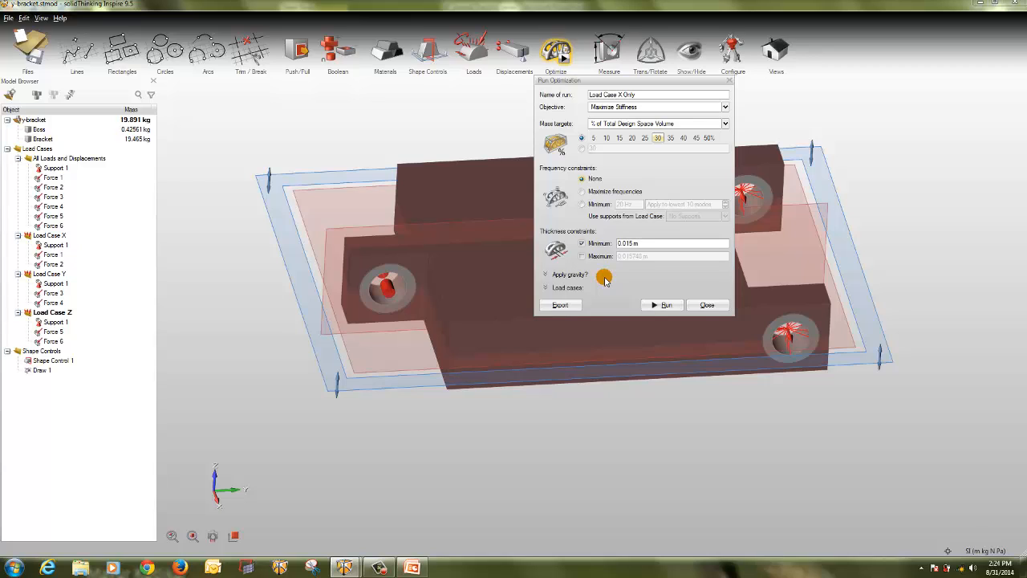
# Run the Load Case X Only optimization with only Load Case X included.
pyautogui.click(655, 307)
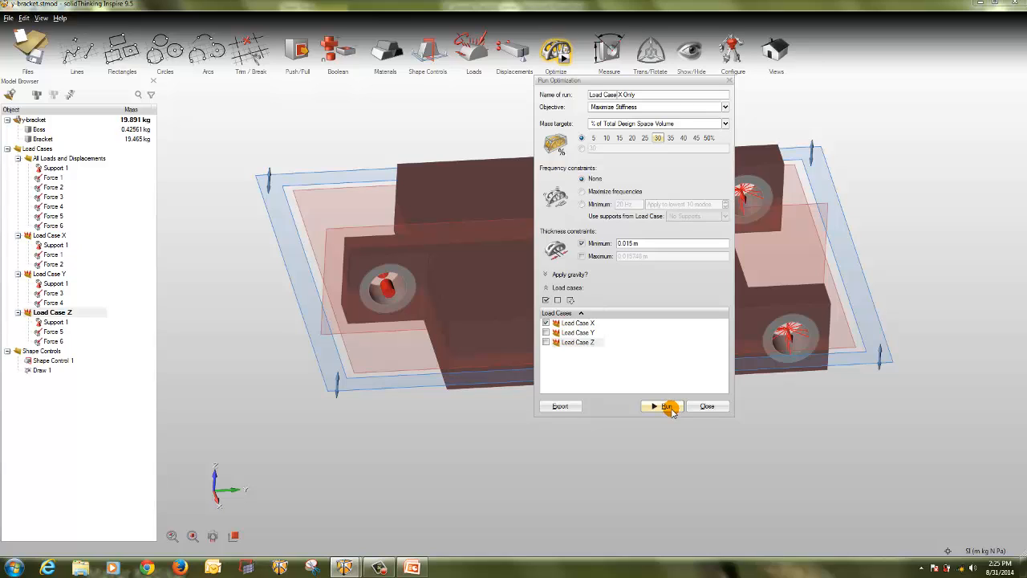
pyautogui.click(547, 288)
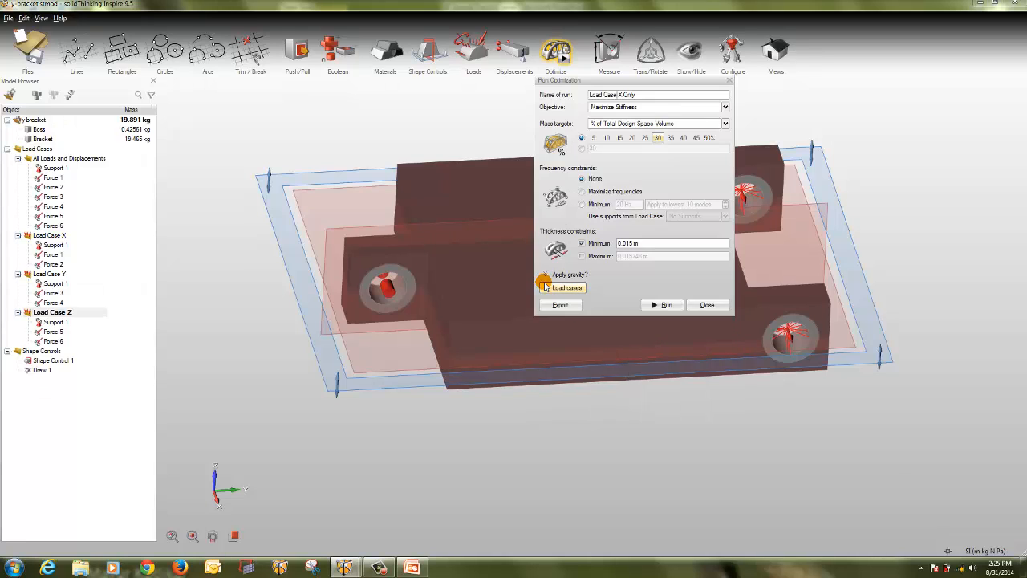
pyautogui.click(546, 288)
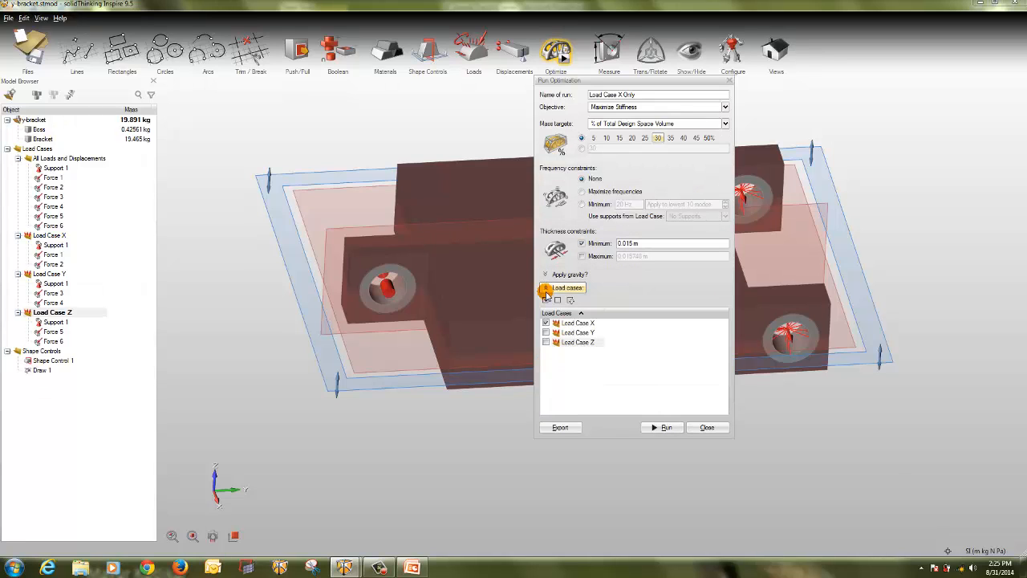
pyautogui.click(645, 424)
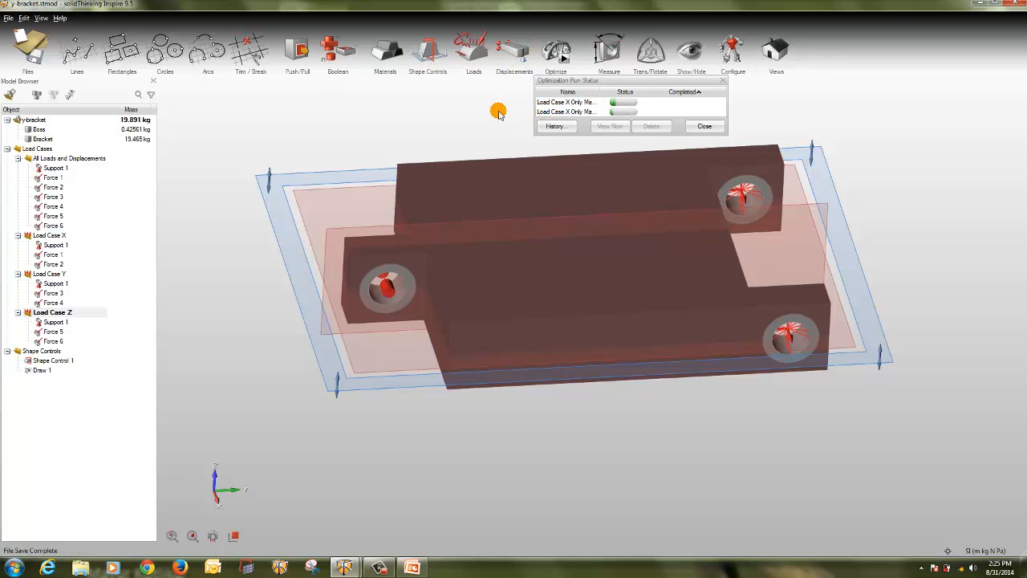
pyautogui.rightClick(581, 102)
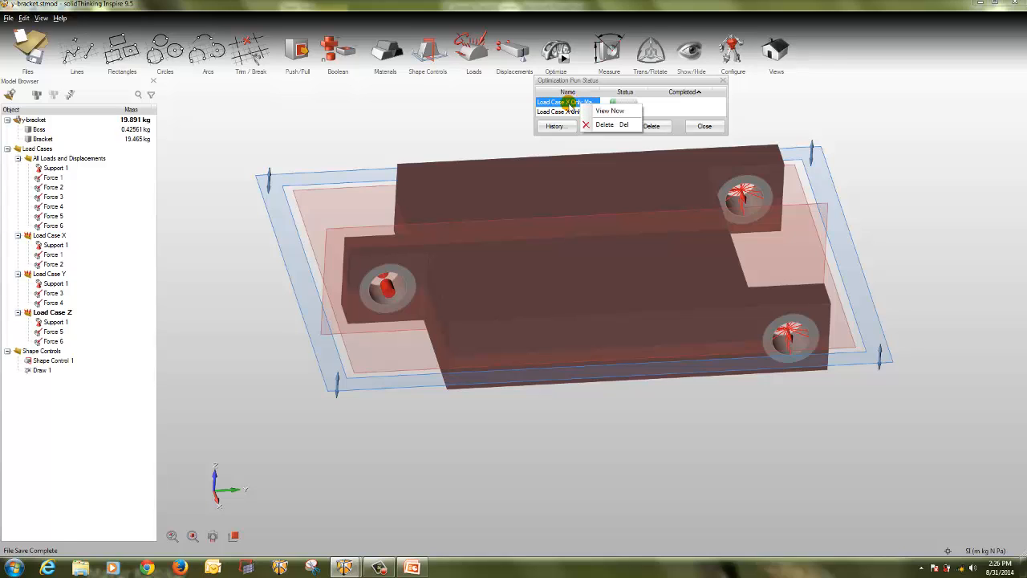
pyautogui.click(486, 104)
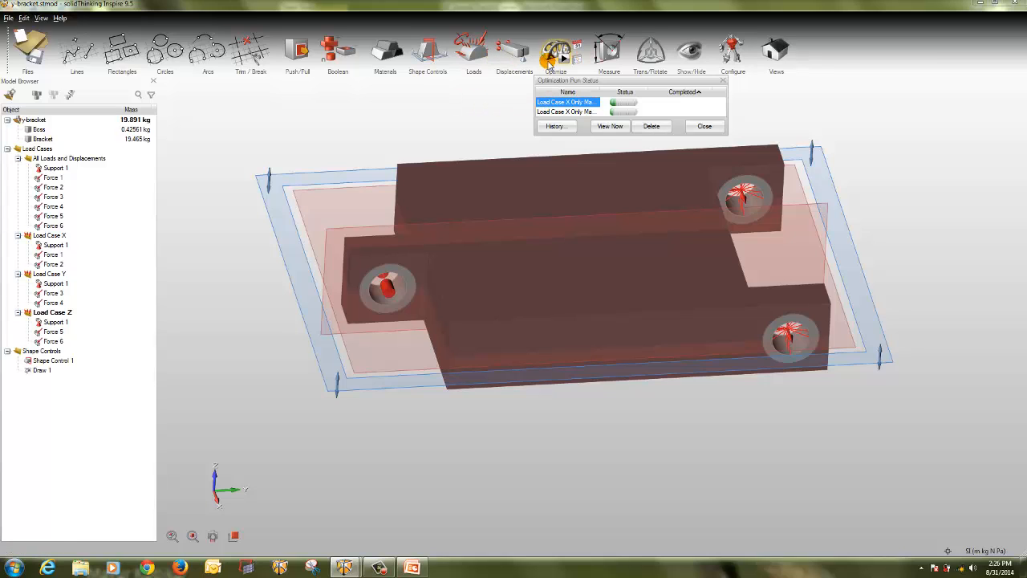
# Run another optimization named Load Case Y Only, with only Load Case Y included.
pyautogui.click(549, 61)
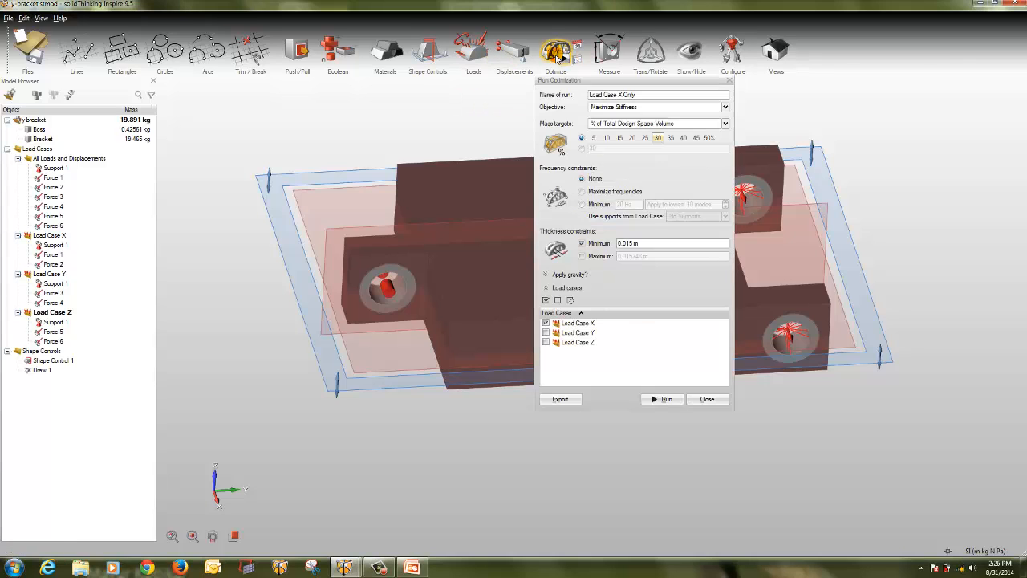
pyautogui.doubleClick(619, 95)
pyautogui.write('Y')
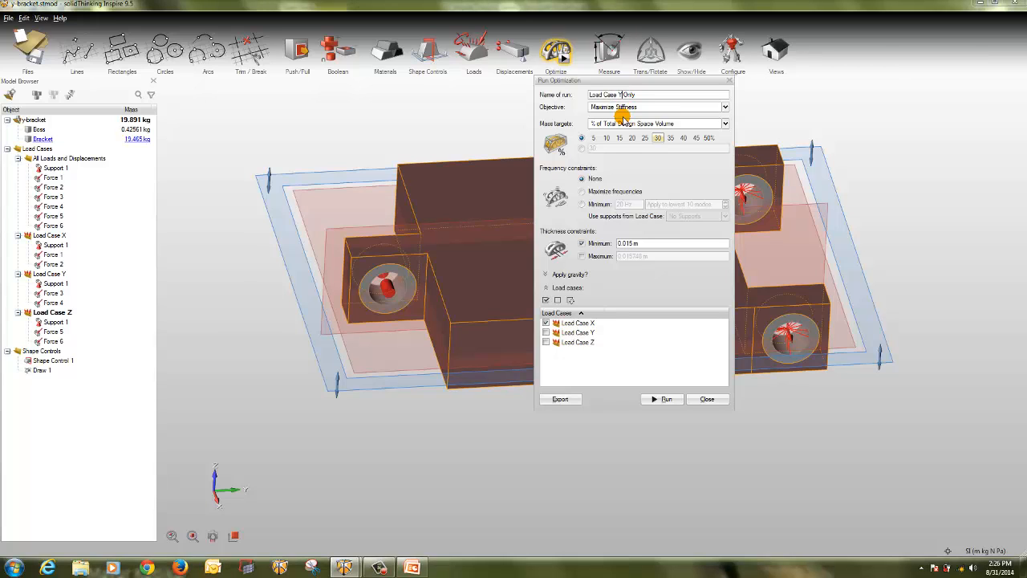
pyautogui.click(545, 322)
pyautogui.click(546, 332)
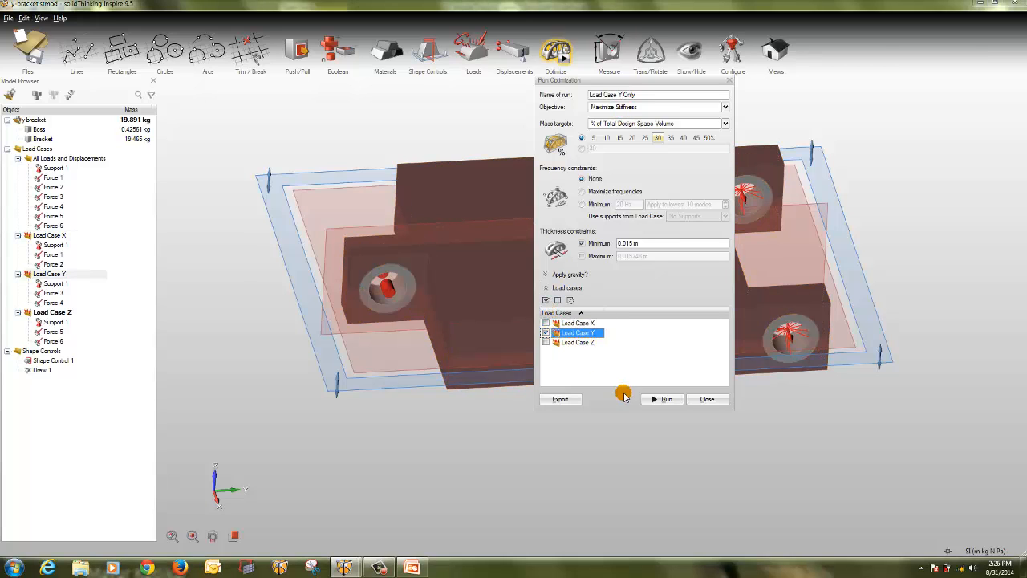
pyautogui.click(655, 398)
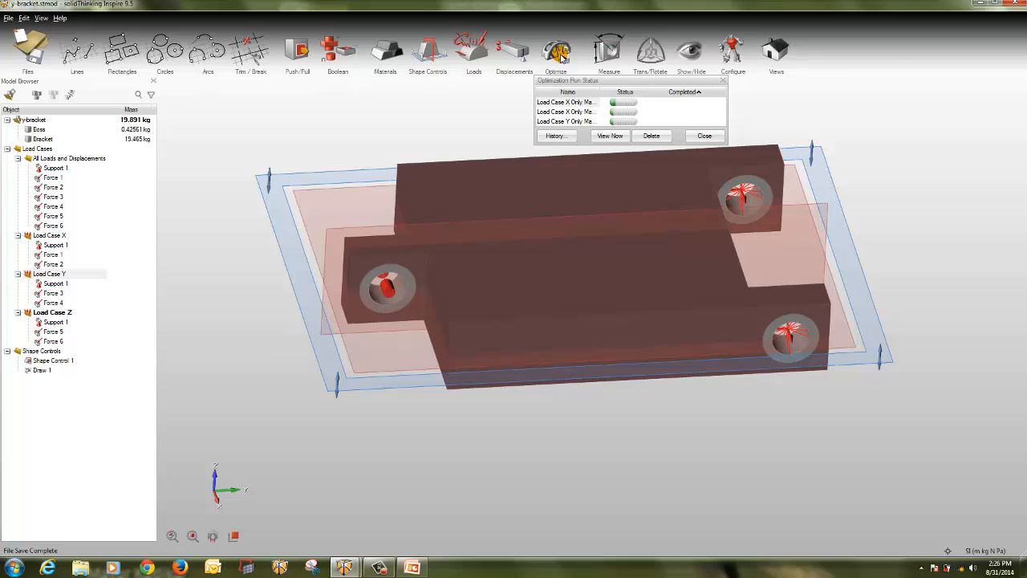
# Run another optimization named Load Case Z Only, with only Load Case Z included.
pyautogui.click(564, 60)
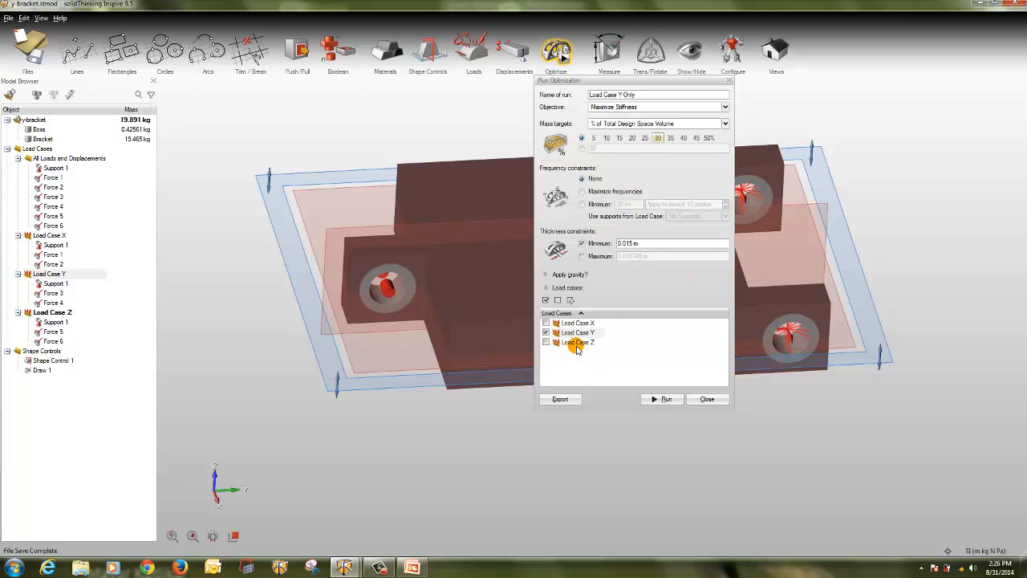
pyautogui.click(546, 322)
pyautogui.click(546, 323)
pyautogui.click(545, 342)
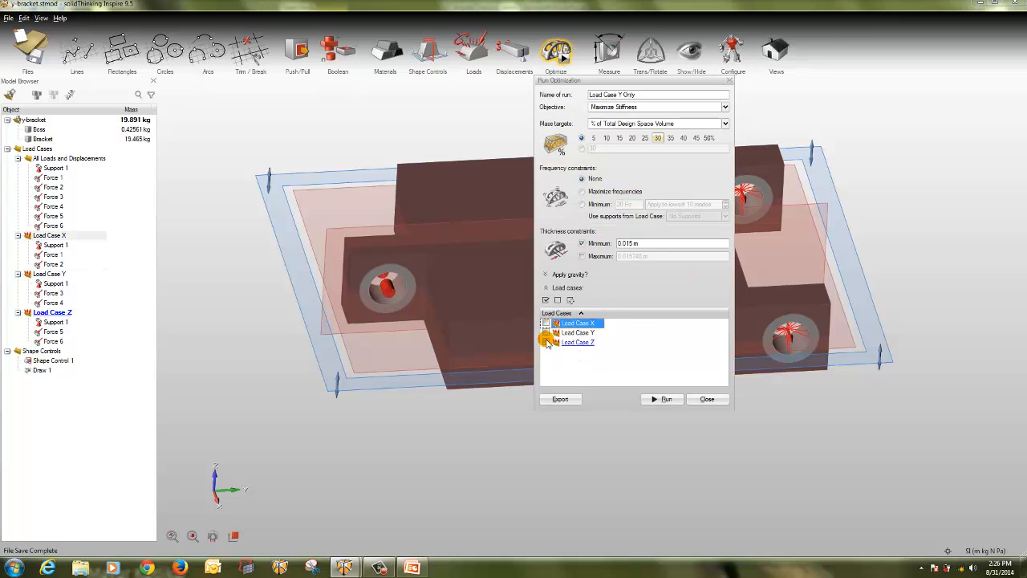
pyautogui.moveTo(624, 95); pyautogui.dragTo(618, 94)
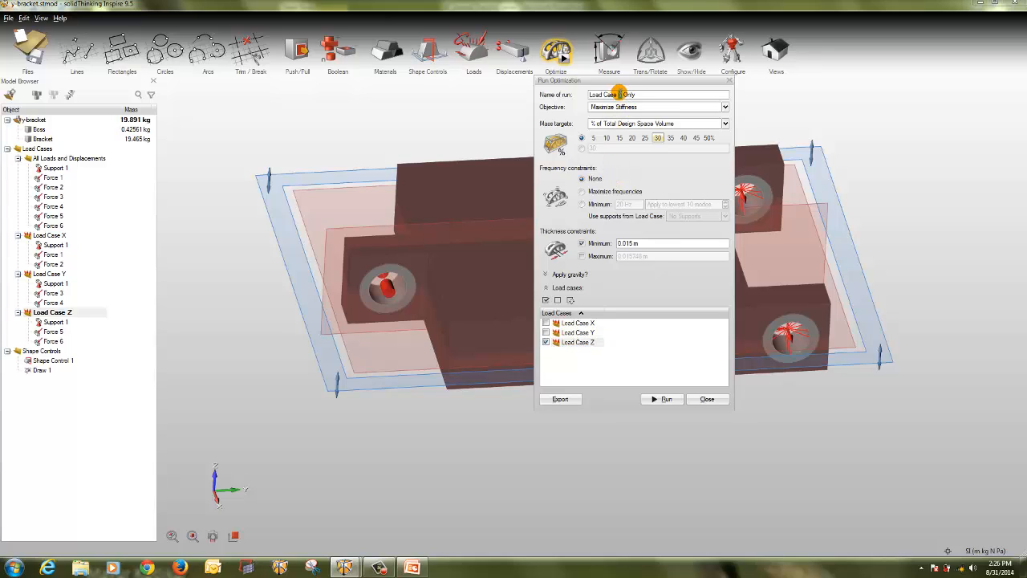
pyautogui.write('Z')
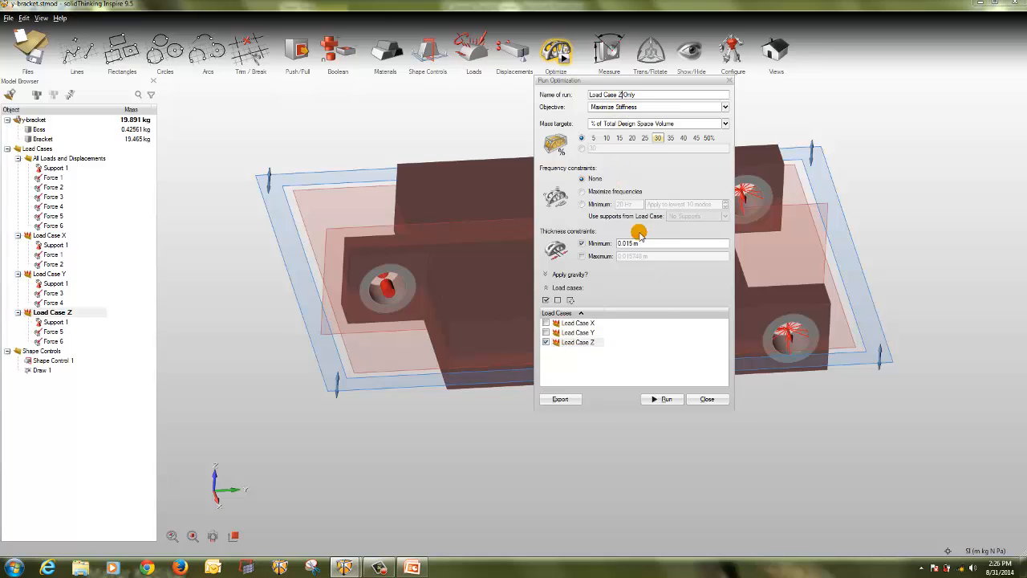
pyautogui.click(659, 399)
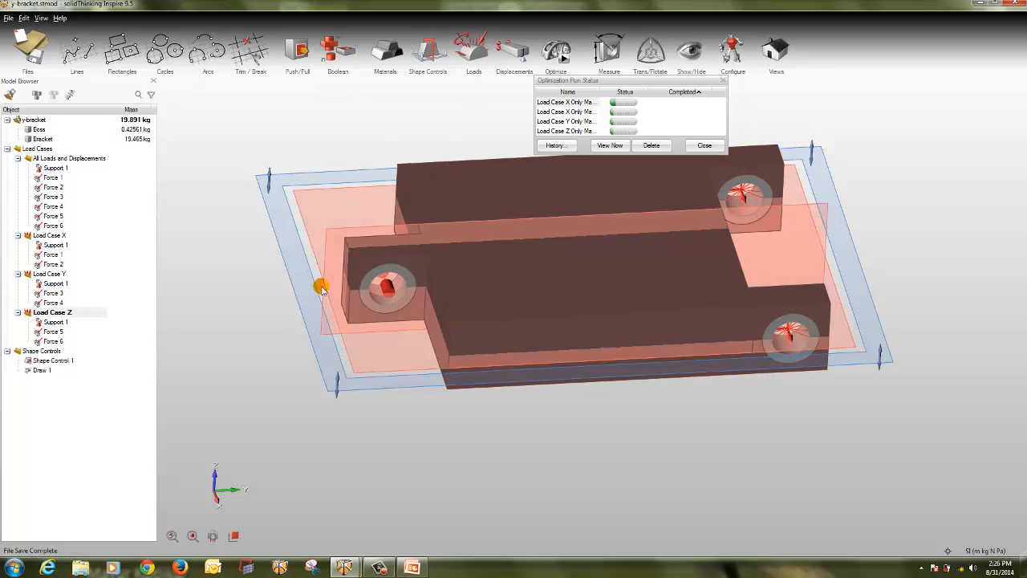
# Turn on the no-hole option for the bracket's Split Draw shape control.
pyautogui.doubleClick(288, 265)
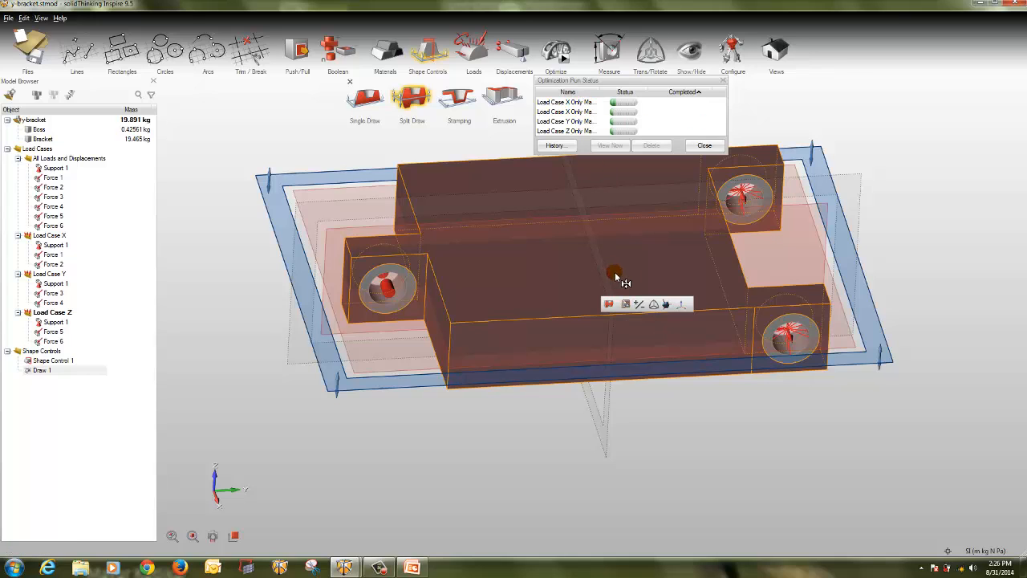
pyautogui.click(627, 304)
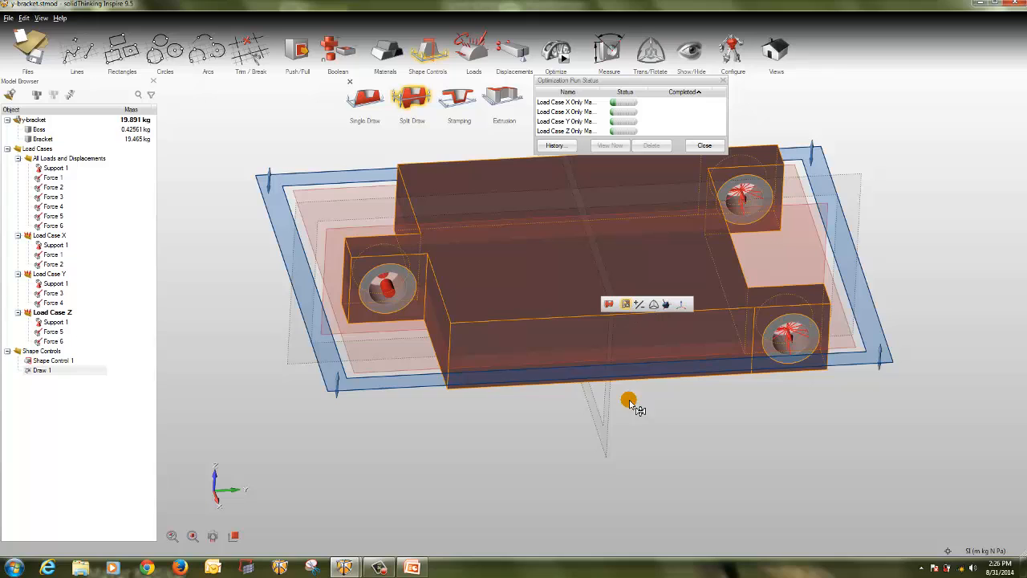
pyautogui.click(645, 479)
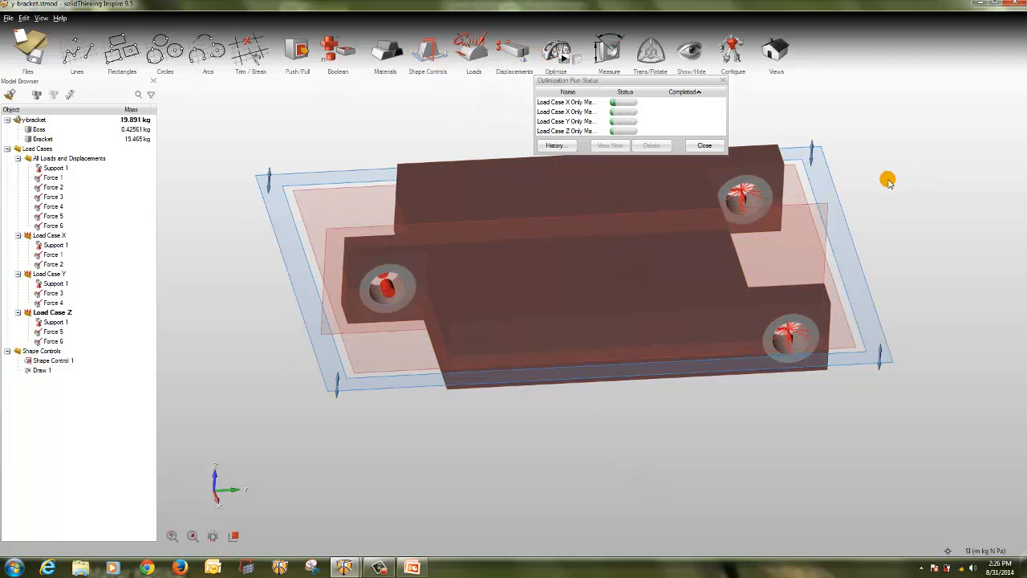
# Run an optimization named Load Case Combine no hole activated, with Load Cases X, Y and Z all included.
pyautogui.click(566, 58)
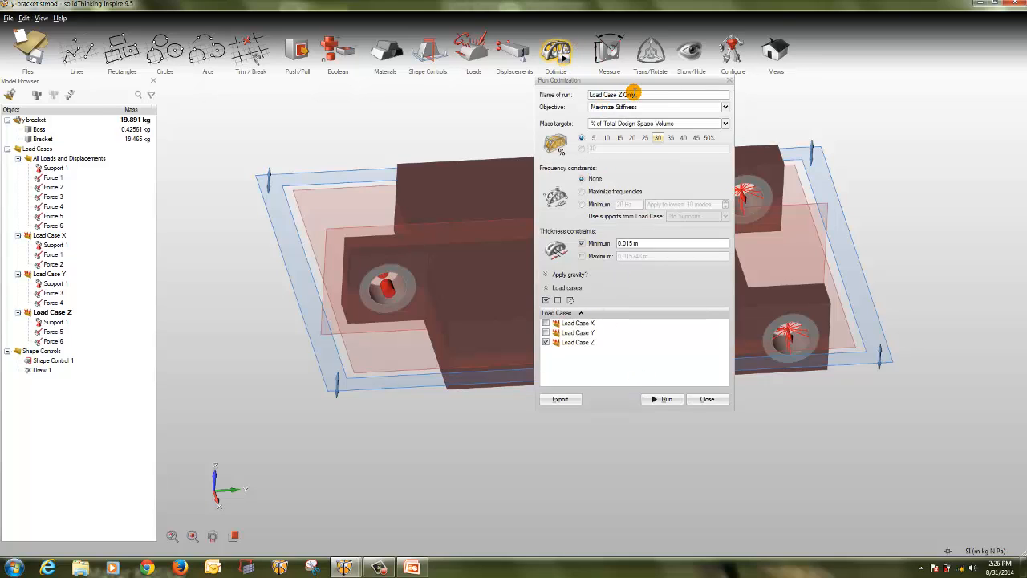
pyautogui.moveTo(618, 94); pyautogui.dragTo(642, 95)
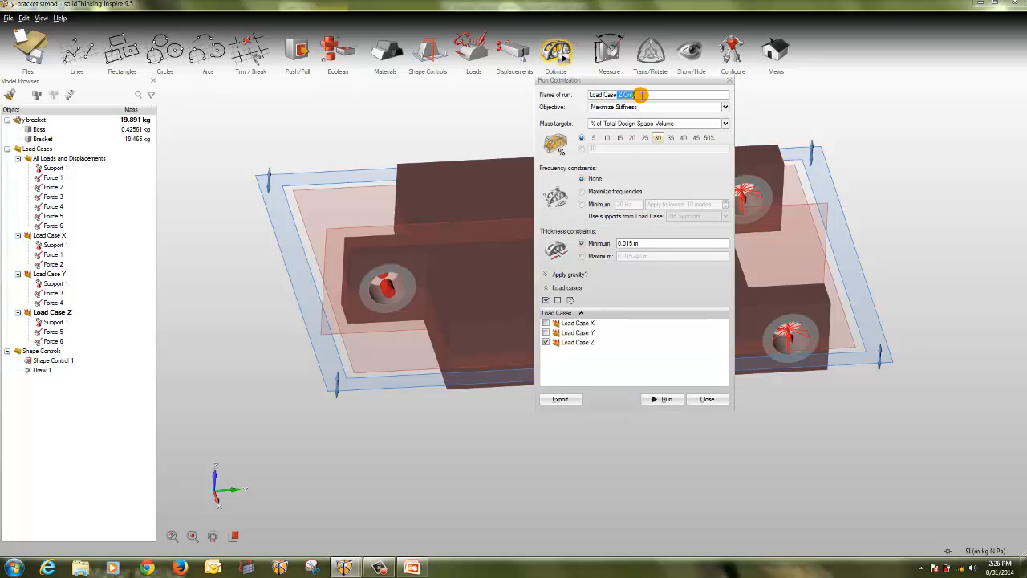
pyautogui.press('BackSpace')
pyautogui.write('Combi')
pyautogui.write('ned')
pyautogui.press('BackSpace')
pyautogui.write('d')
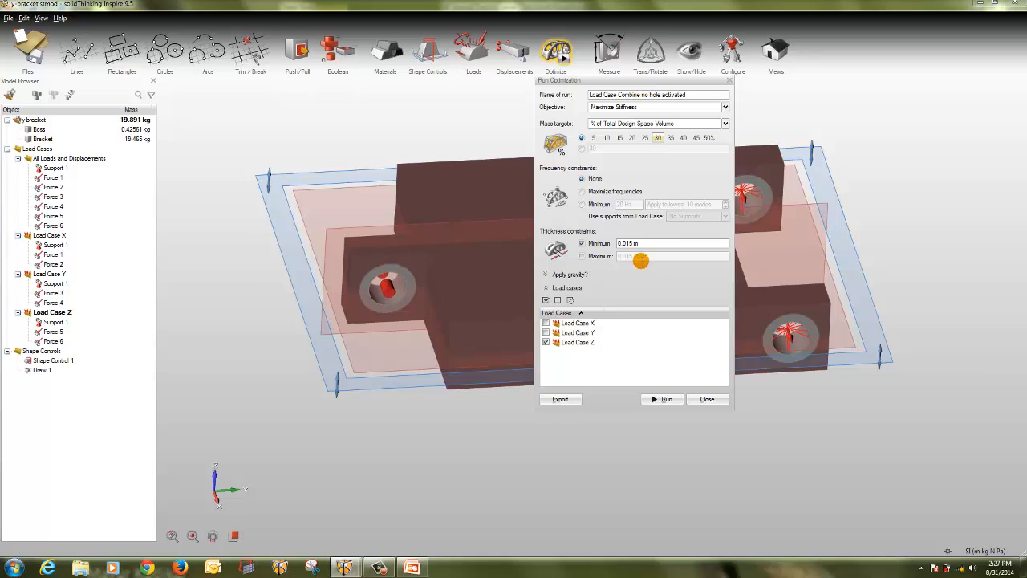
pyautogui.click(545, 332)
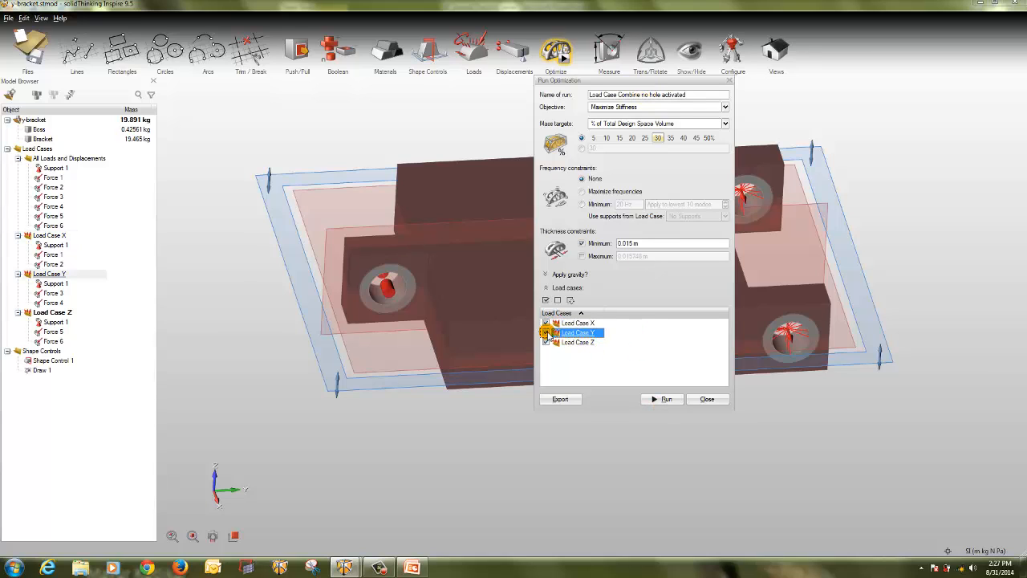
pyautogui.click(653, 399)
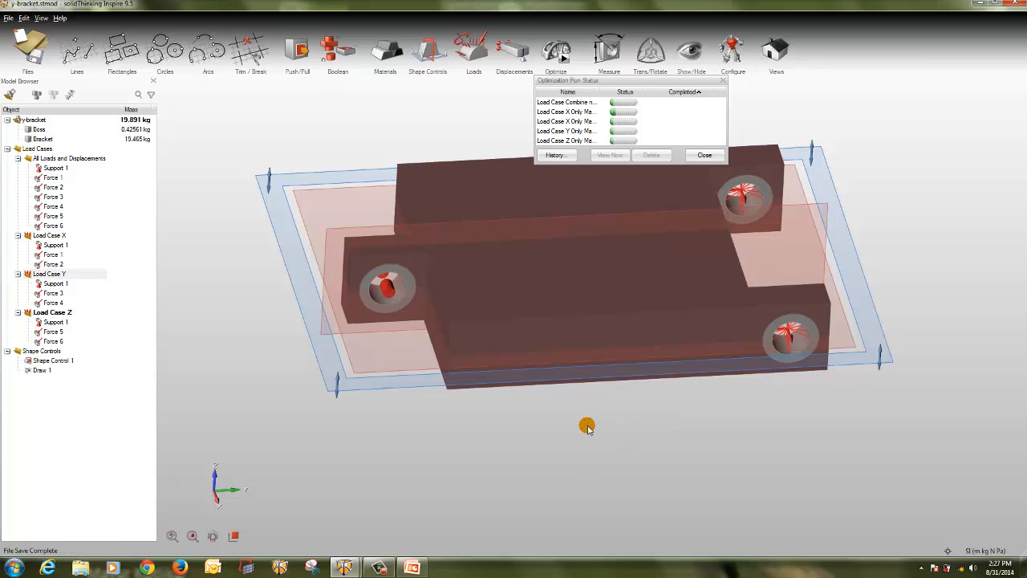
# Hide the shape controls and push the bracket block's end face beside the single boss inward with Push/Pull.
pyautogui.scroll(-2, 468, 346)
pyautogui.moveTo(388, 441); pyautogui.dragTo(405, 456)
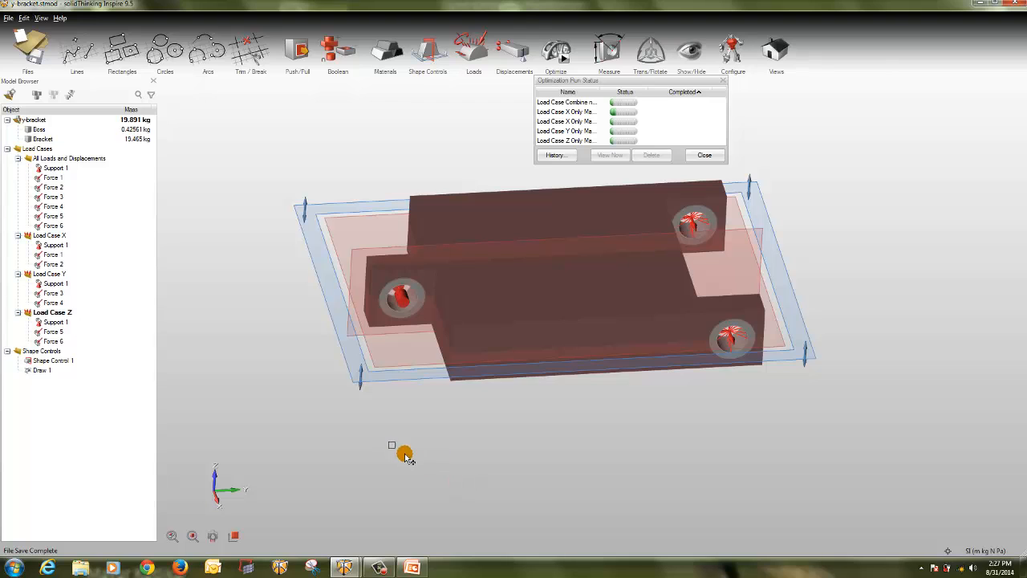
pyautogui.moveTo(405, 456); pyautogui.dragTo(454, 453, button='right')
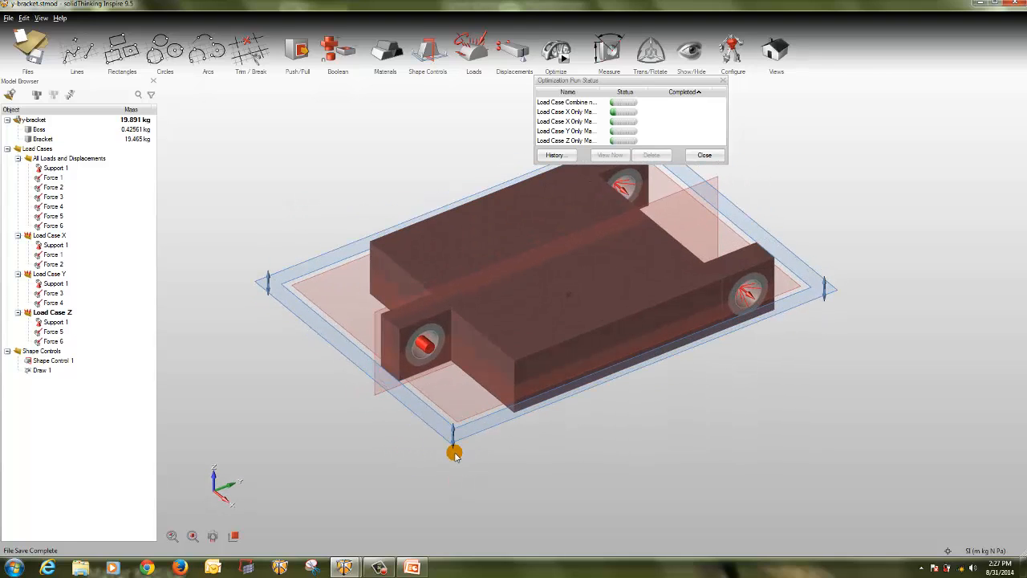
pyautogui.moveTo(828, 402); pyautogui.dragTo(897, 429, button='right')
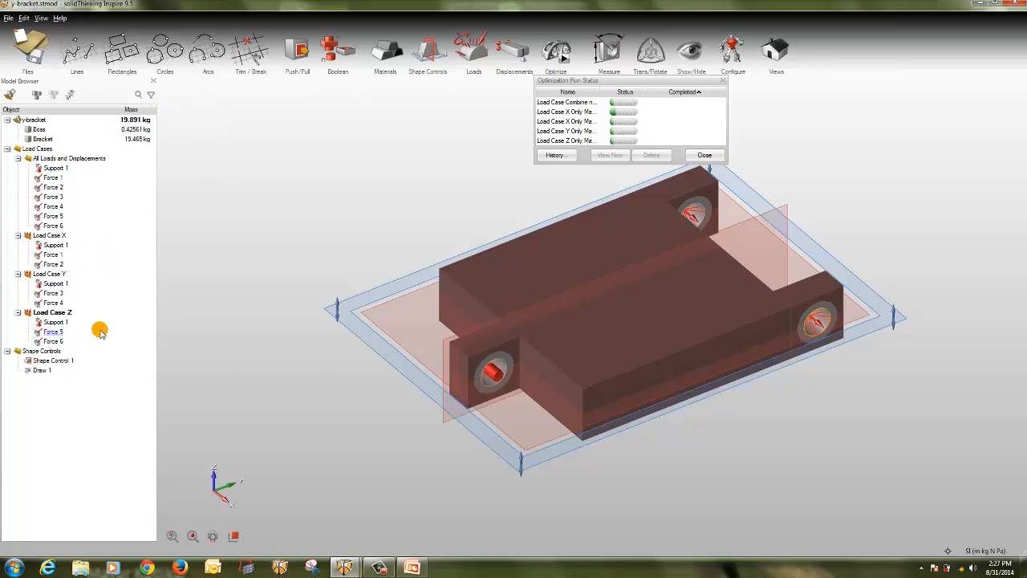
pyautogui.click(28, 371)
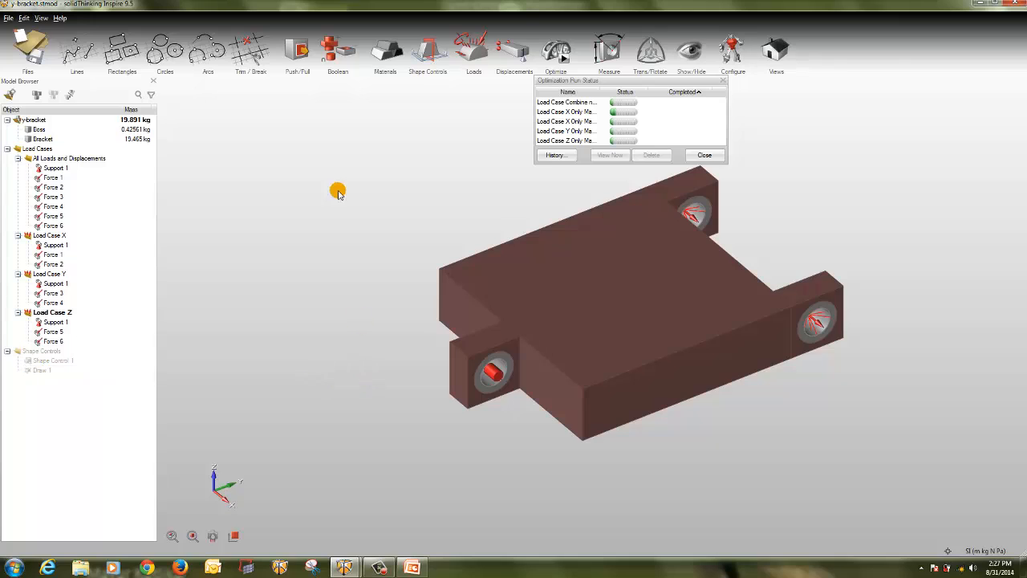
pyautogui.press('p')
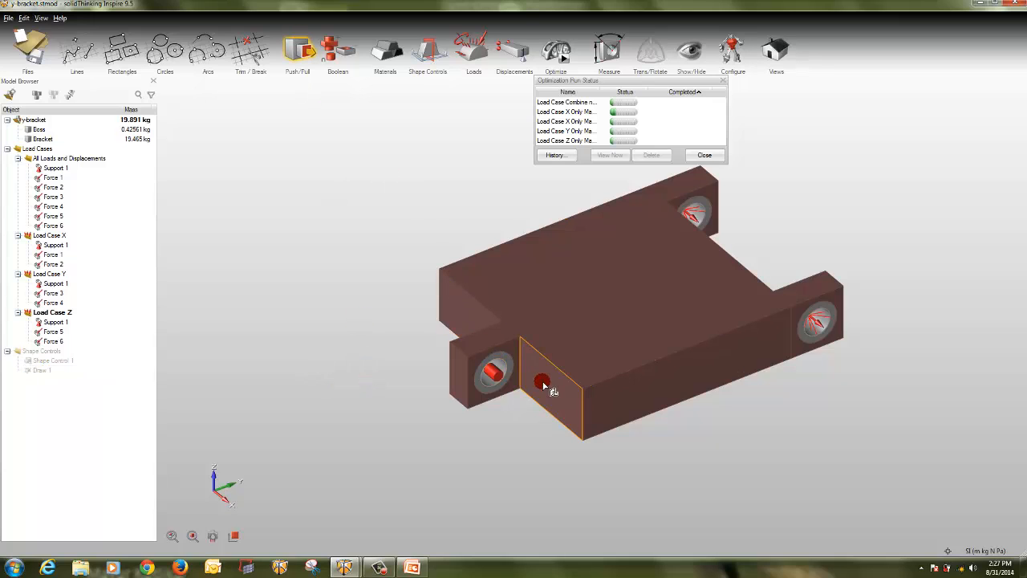
pyautogui.moveTo(553, 391); pyautogui.dragTo(612, 361)
pyautogui.press('Escape')
pyautogui.press('Escape')
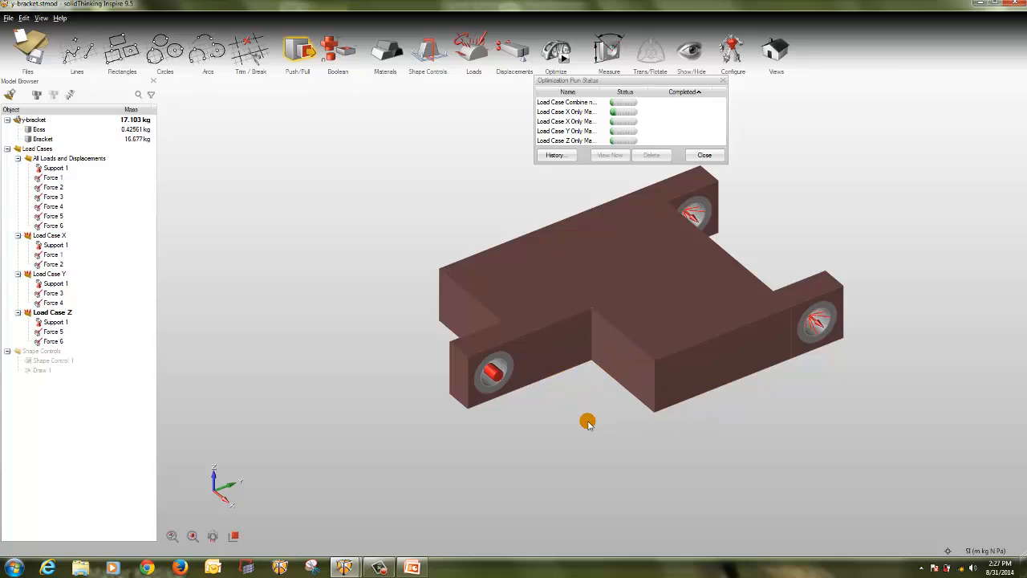
# Push the bracket face between the two bosses inward by about 0.03 m.
pyautogui.moveTo(911, 400); pyautogui.dragTo(593, 412, button='middle')
pyautogui.click(647, 388)
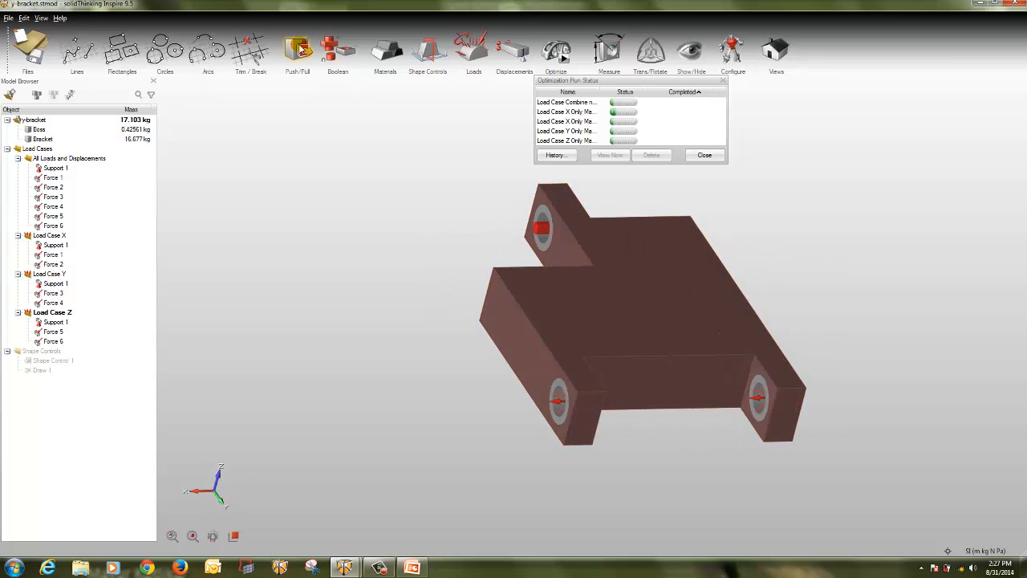
pyautogui.click(299, 49)
pyautogui.moveTo(652, 382); pyautogui.dragTo(646, 359)
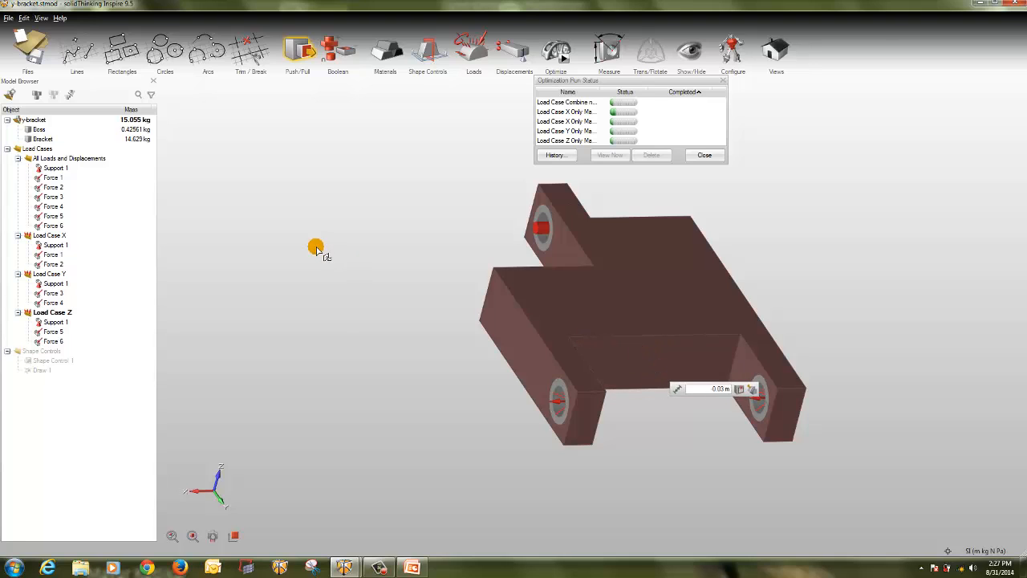
pyautogui.moveTo(321, 300); pyautogui.dragTo(487, 311, button='middle')
# Show the shape controls again and remove the vertical symmetry plane from the bracket's symmetric shape control.
pyautogui.click(26, 361)
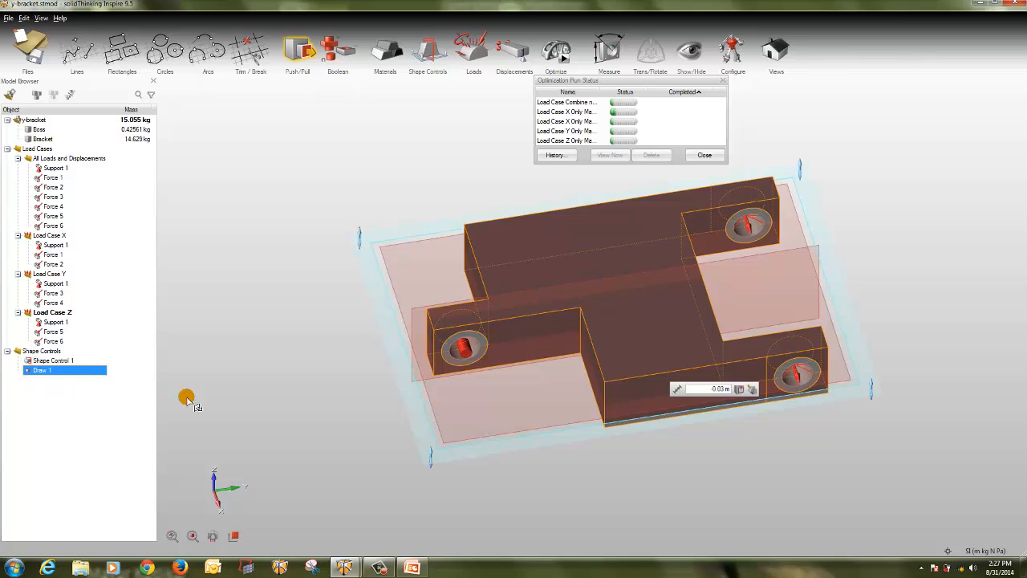
pyautogui.moveTo(338, 385); pyautogui.dragTo(780, 282, button='middle')
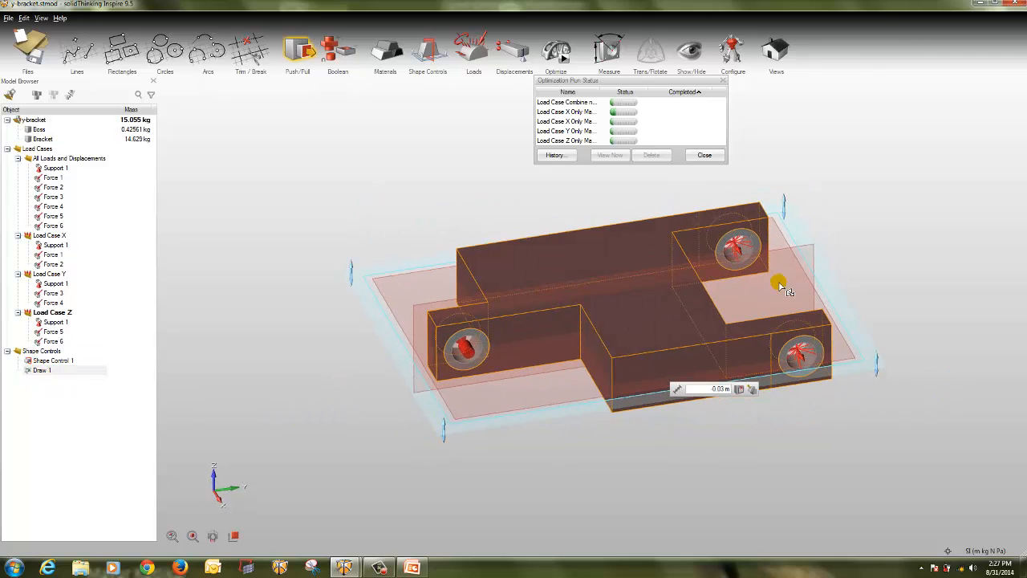
pyautogui.click(408, 286)
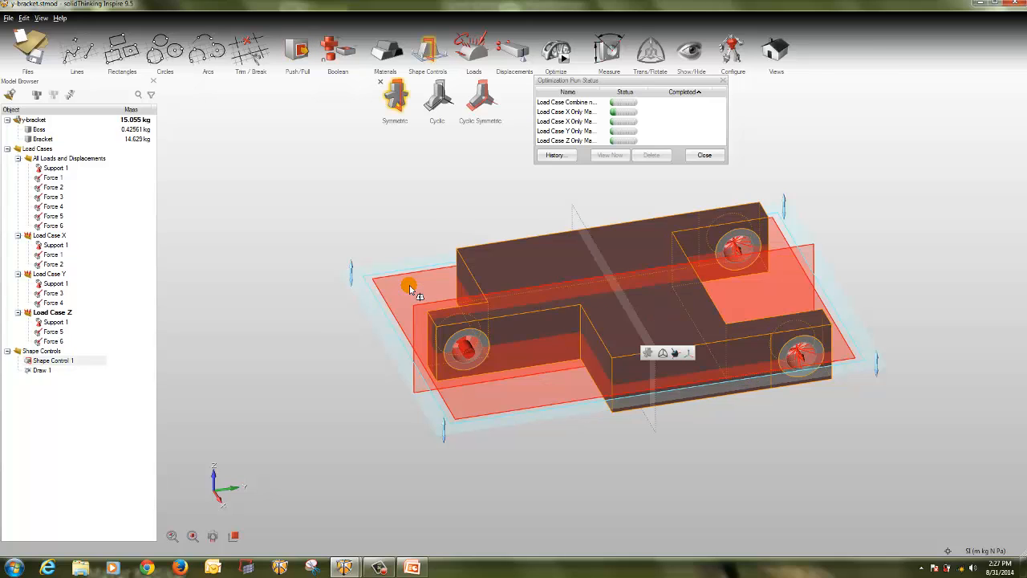
pyautogui.click(745, 455)
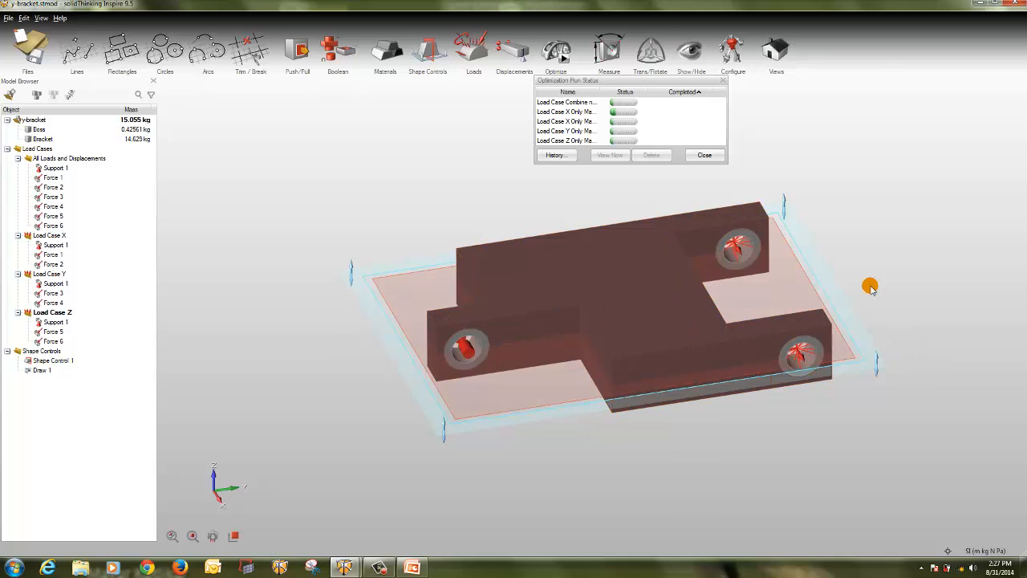
# Leave the optimization setup without running it and check the options of the bracket's Split Draw shape control.
pyautogui.click(564, 58)
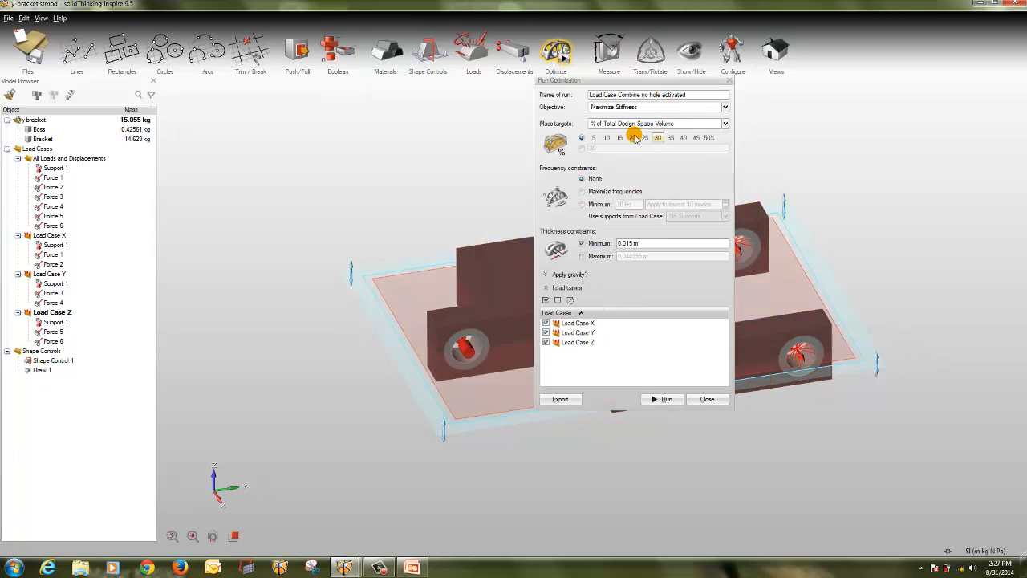
pyautogui.click(705, 400)
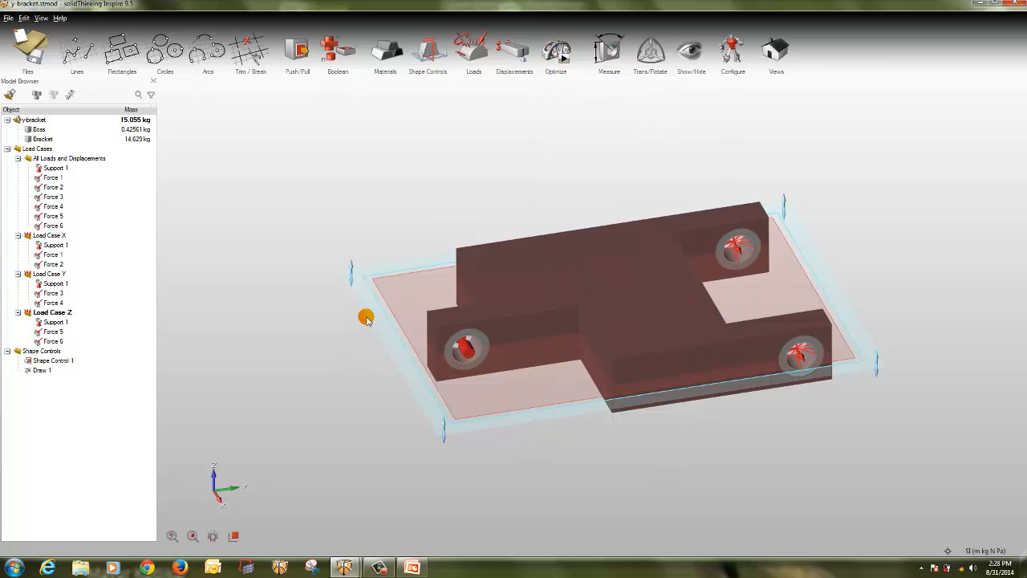
pyautogui.click(405, 370)
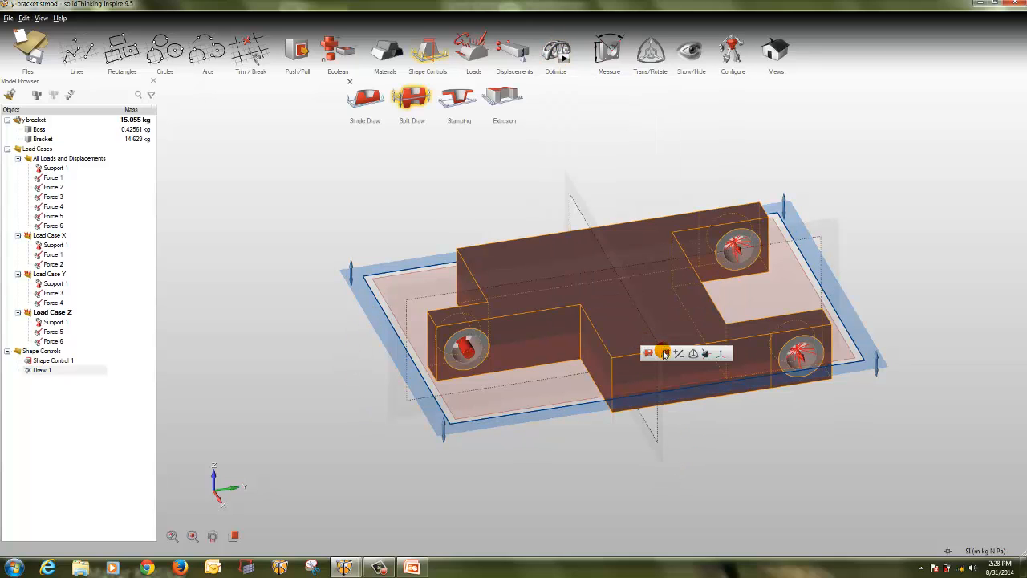
pyautogui.click(672, 465)
# Run an optimization named Load Case Combine Shpae Change, with Load Cases X, Y and Z included.
pyautogui.click(556, 51)
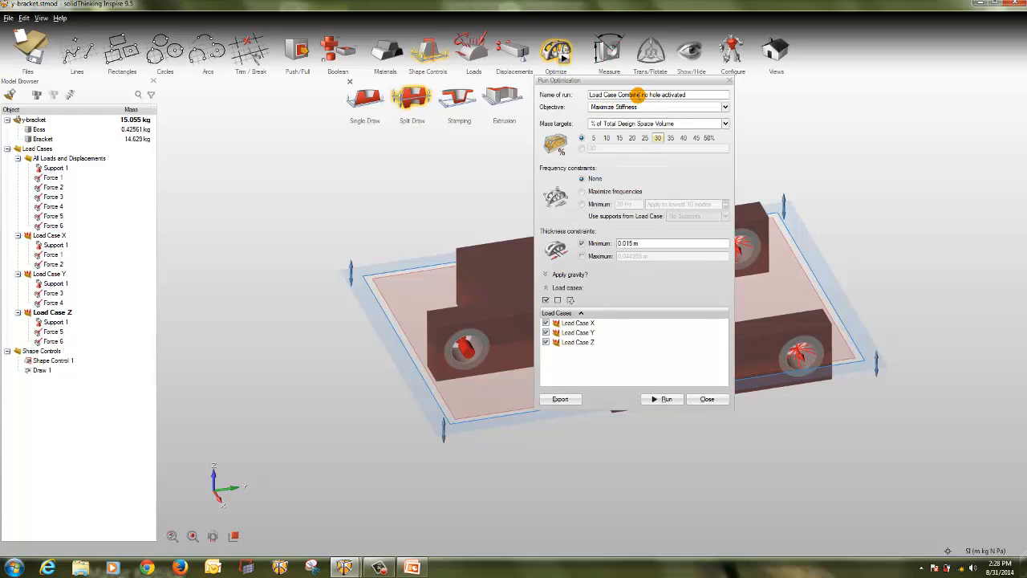
pyautogui.moveTo(642, 95); pyautogui.dragTo(701, 94)
pyautogui.press('BackSpace')
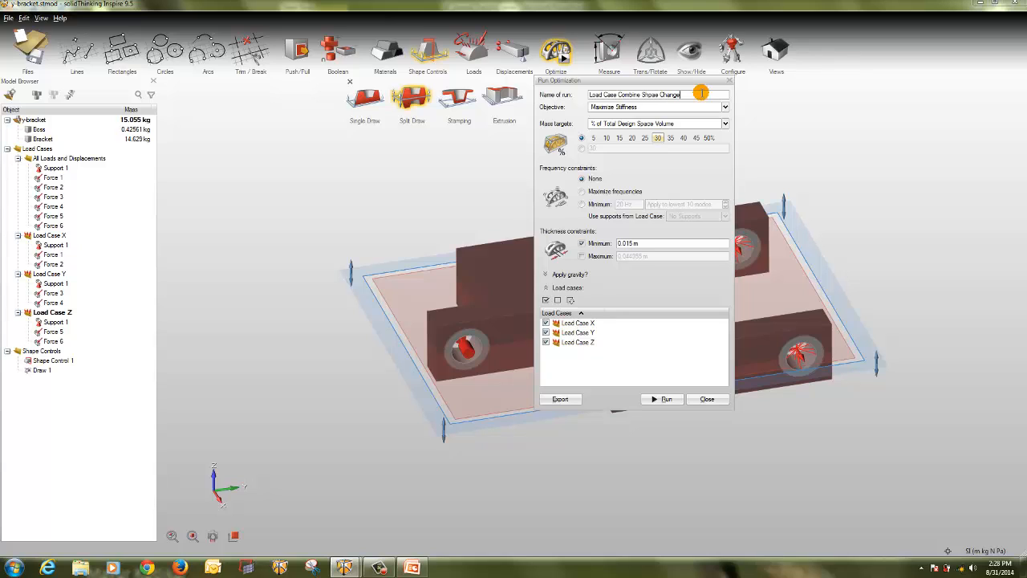
pyautogui.click(659, 400)
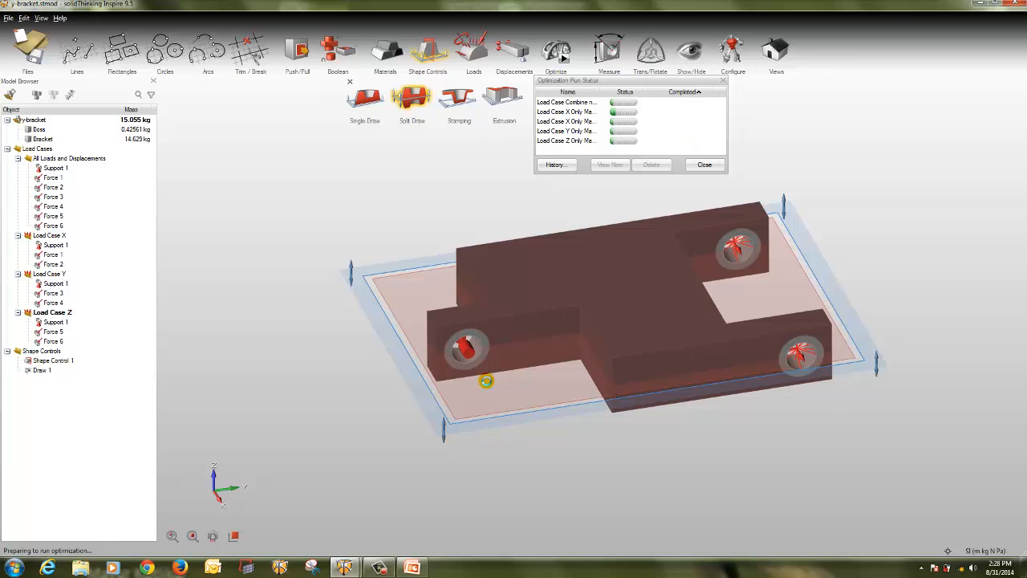
pyautogui.click(384, 570)
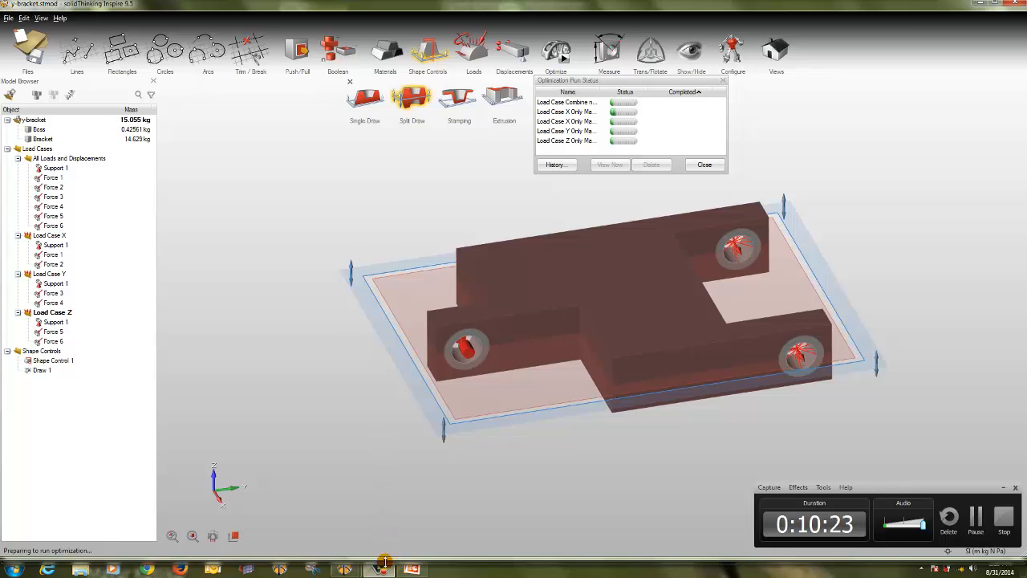
pyautogui.click(383, 568)
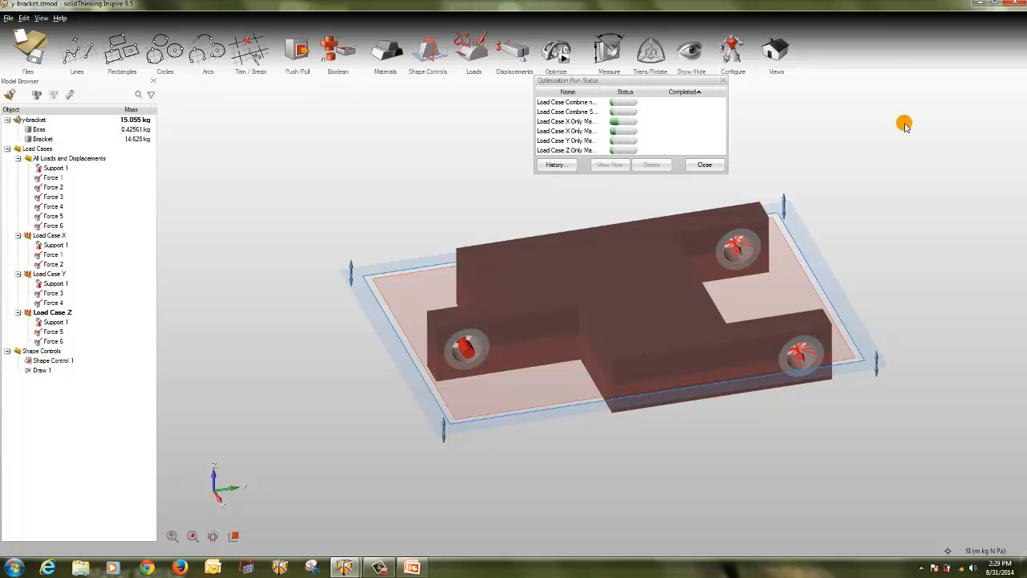
# Enlarge the Optimization Run Status window and widen its Name column to read the full run names.
pyautogui.moveTo(726, 171); pyautogui.dragTo(865, 210)
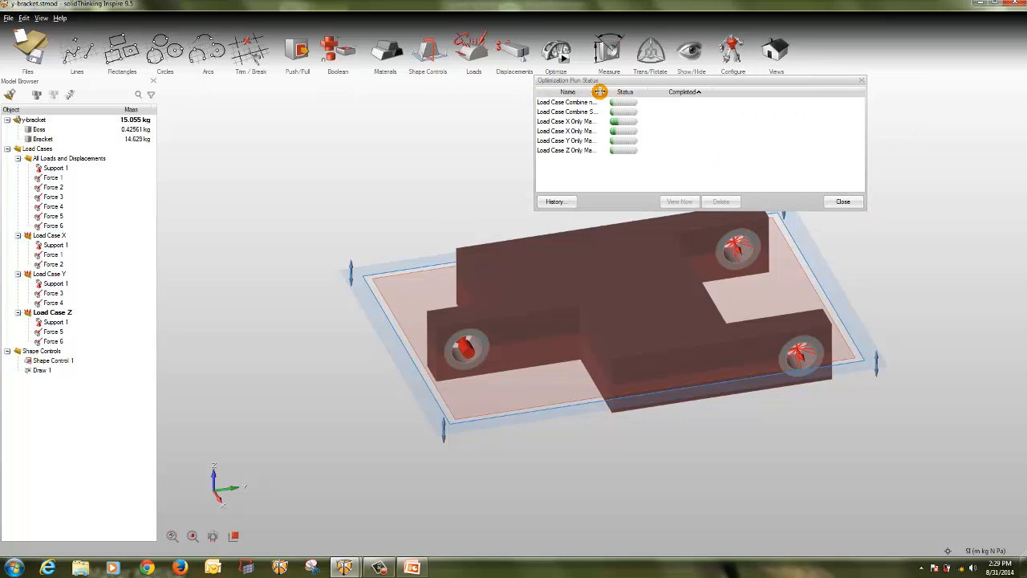
pyautogui.moveTo(600, 92); pyautogui.dragTo(716, 93)
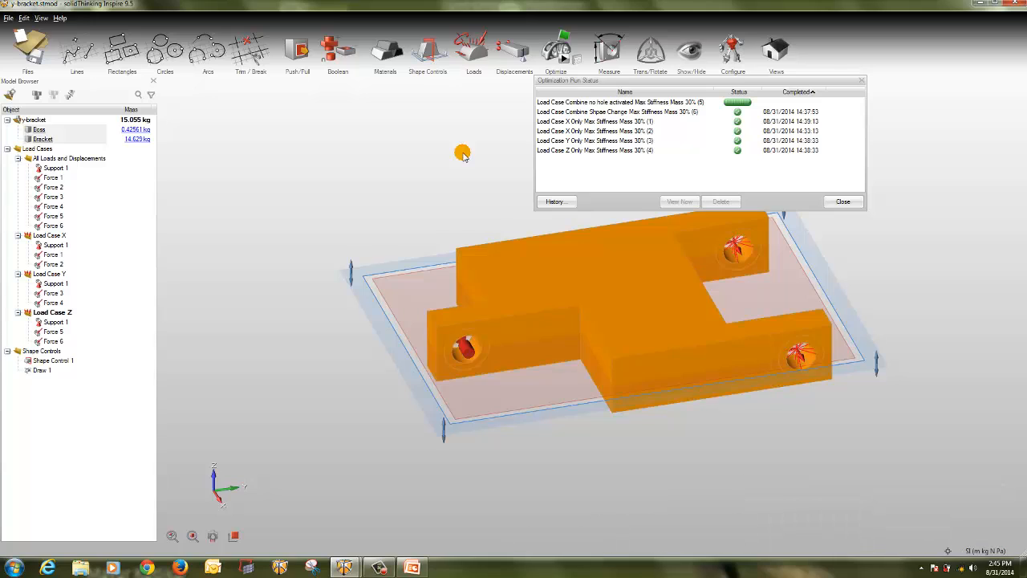
pyautogui.click(463, 154)
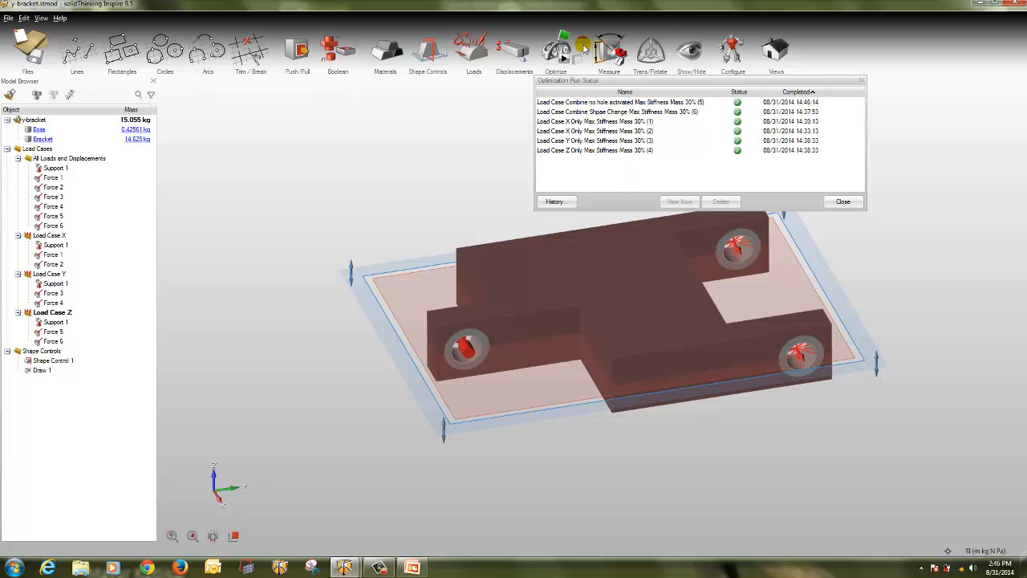
# Open the completed optimization results and widen the Model Browser to show the full mass column.
pyautogui.click(563, 36)
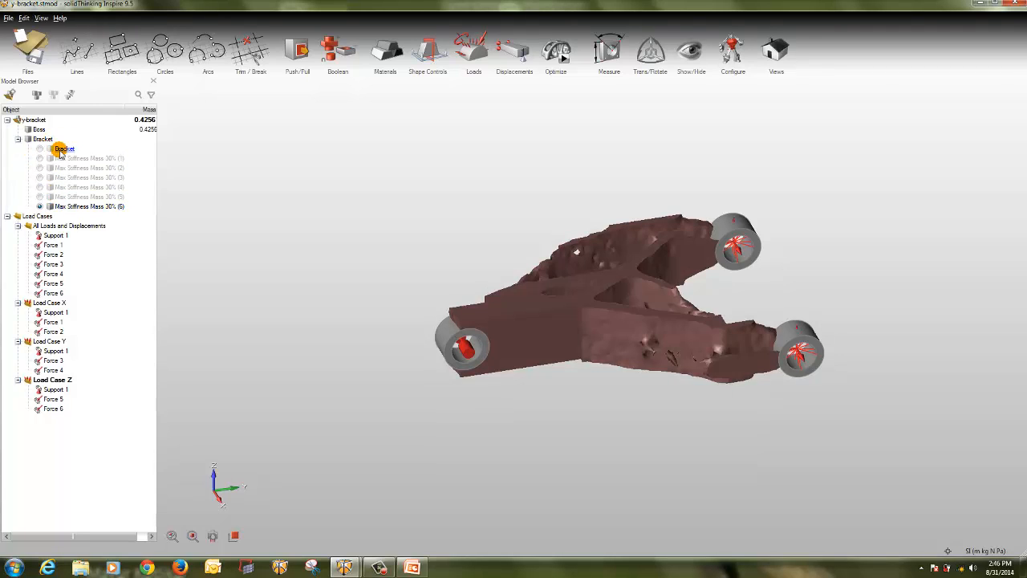
pyautogui.click(61, 150)
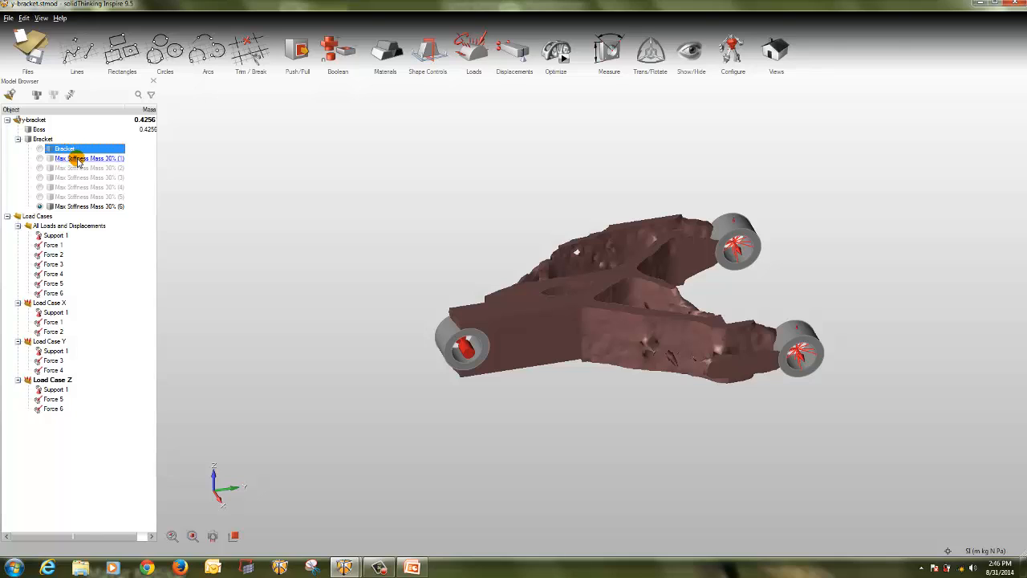
pyautogui.click(74, 159)
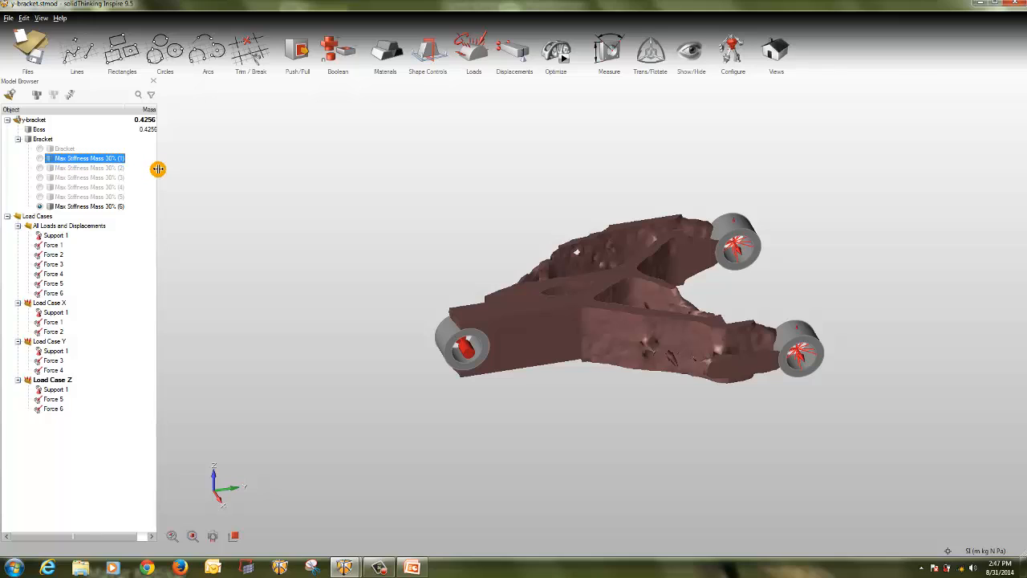
pyautogui.moveTo(157, 168); pyautogui.dragTo(203, 169)
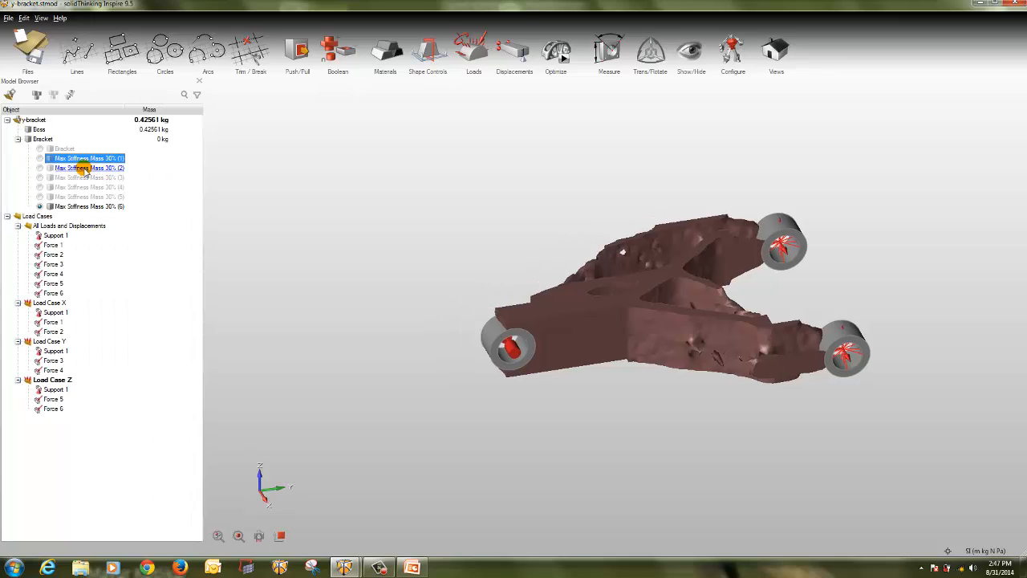
# Activate the Max Stiffness Mass 30% (1) result for the bracket and display it in the Shape Explorer.
pyautogui.click(42, 159)
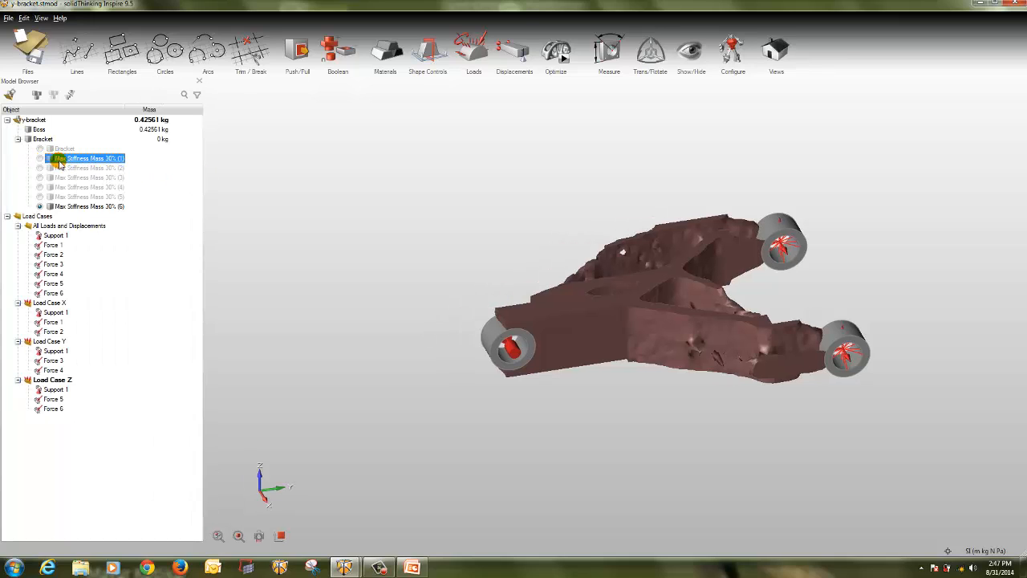
pyautogui.click(69, 158)
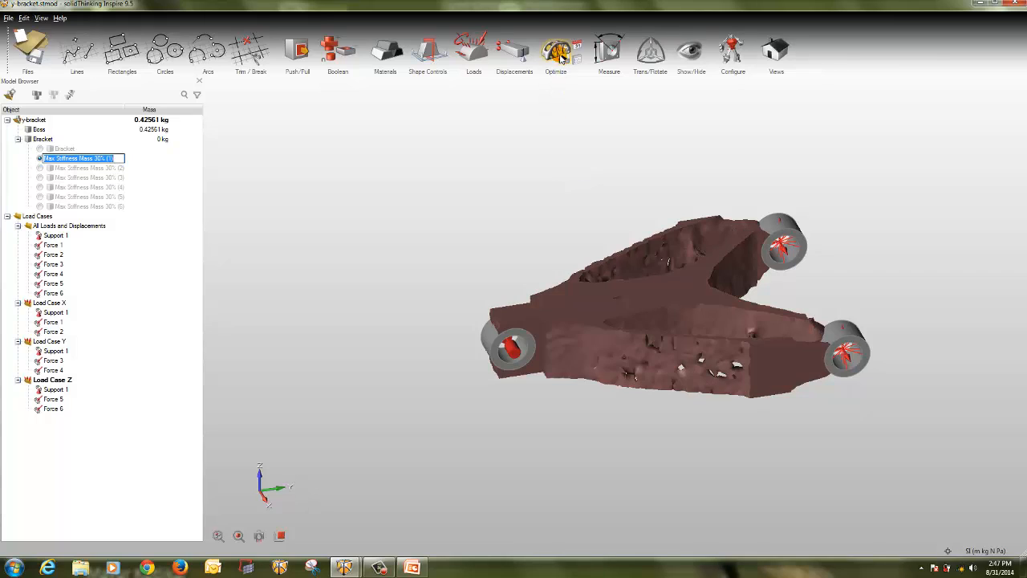
pyautogui.click(582, 260)
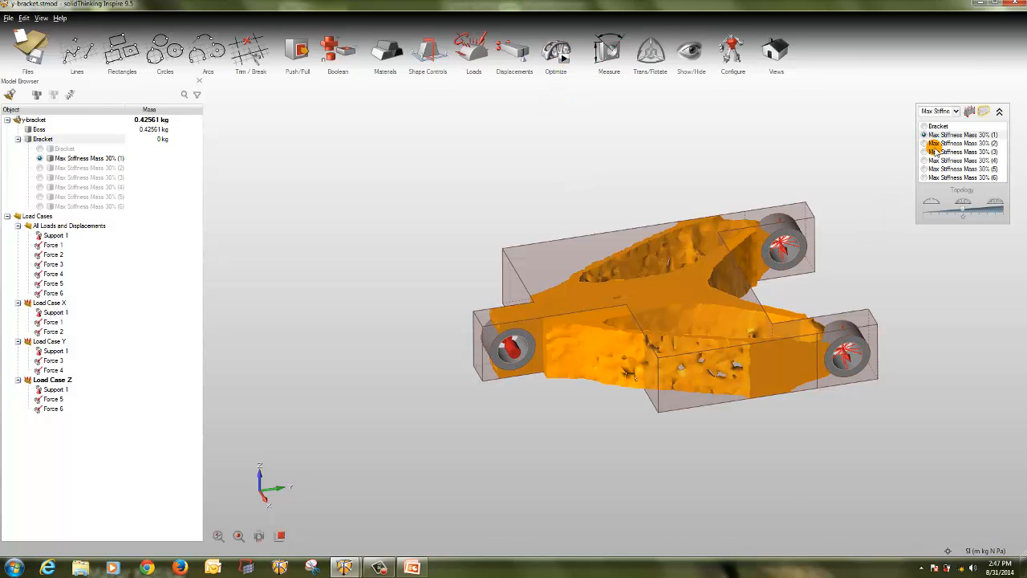
# Open the Property Editor for the Max Stiffness Mass 30% (1) result and enlarge the Model Browser to list all six results.
pyautogui.click(86, 159)
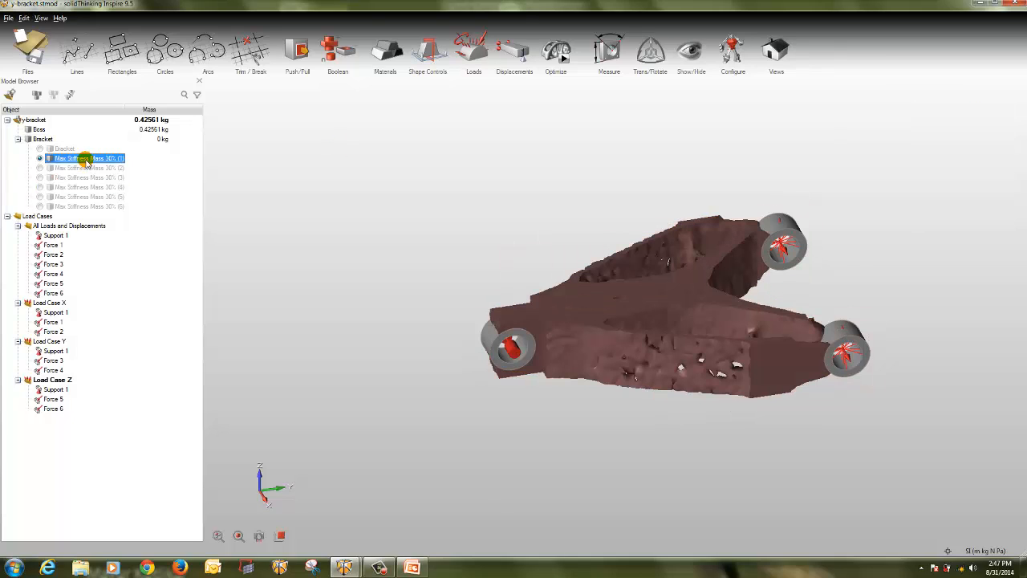
pyautogui.rightClick(85, 159)
pyautogui.click(101, 235)
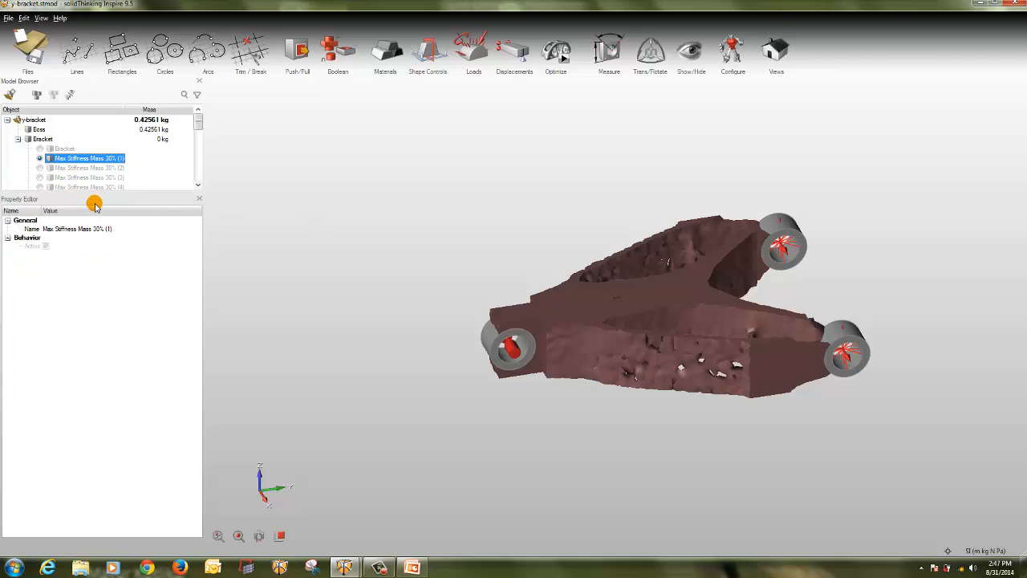
pyautogui.moveTo(94, 193); pyautogui.dragTo(98, 282)
# Activate the bracket results Max Stiffness Mass 30% (2) through (6) one by one and examine how their shapes differ.
pyautogui.click(90, 168)
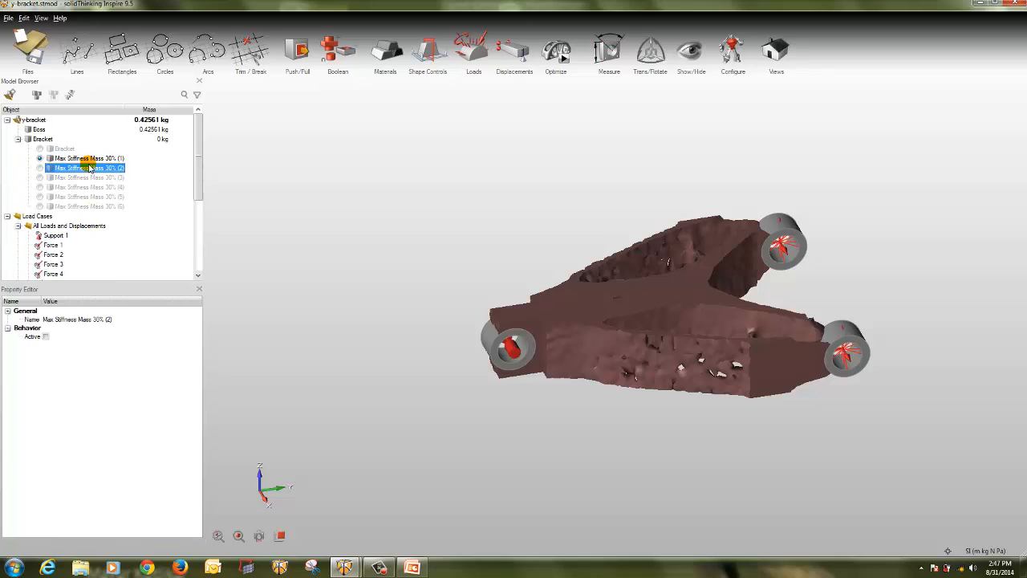
pyautogui.click(40, 167)
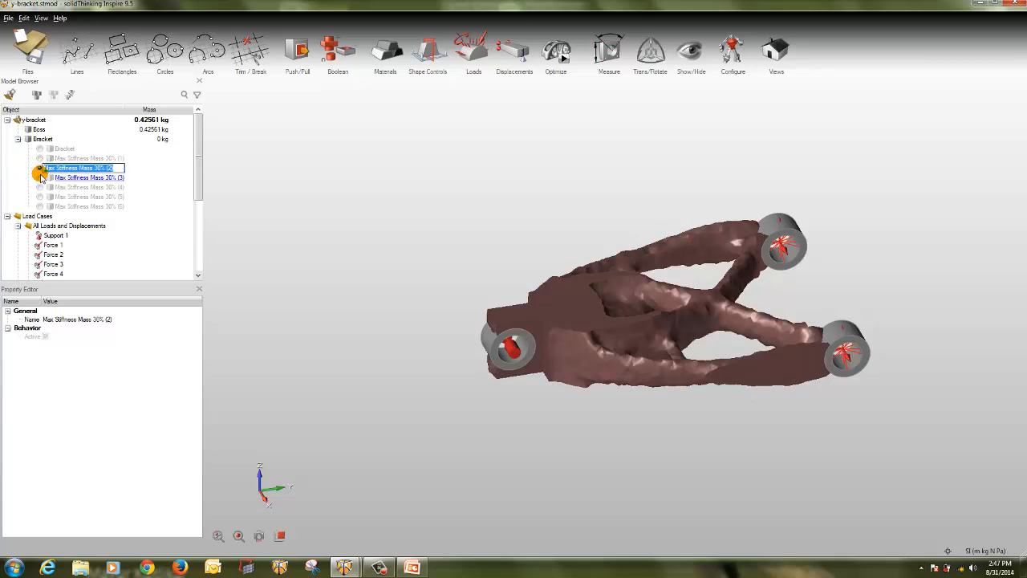
pyautogui.click(40, 177)
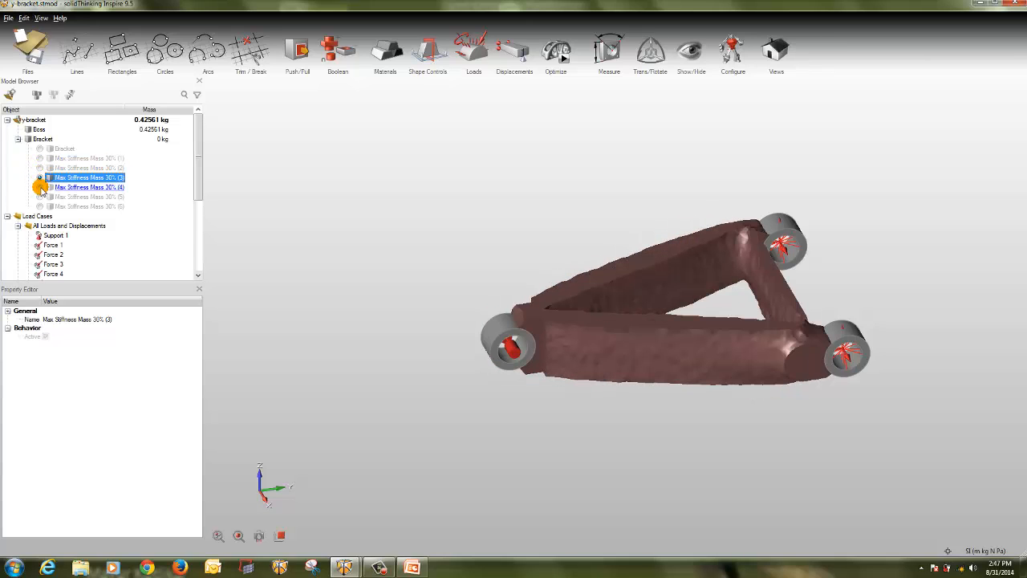
pyautogui.click(41, 187)
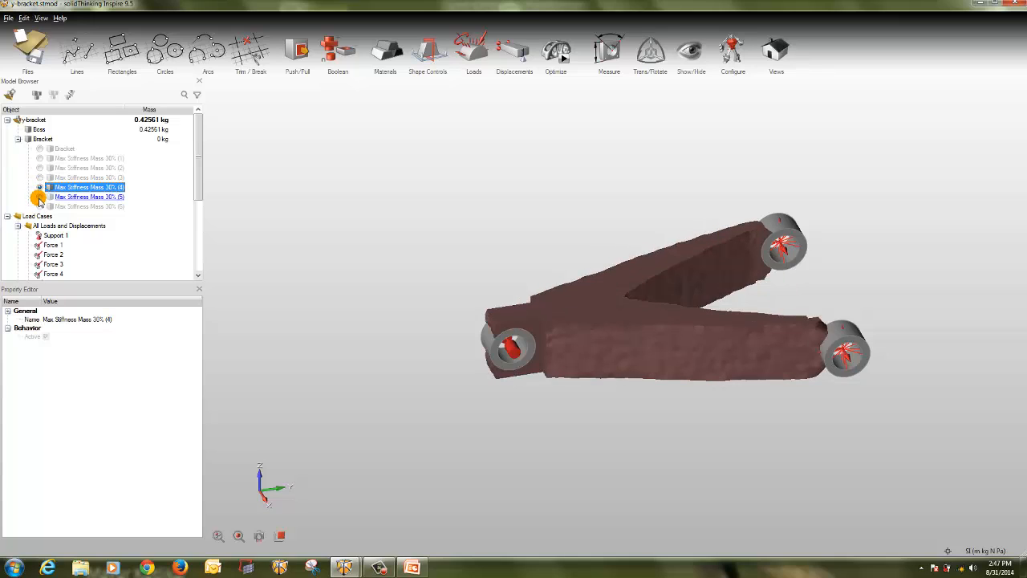
pyautogui.click(39, 196)
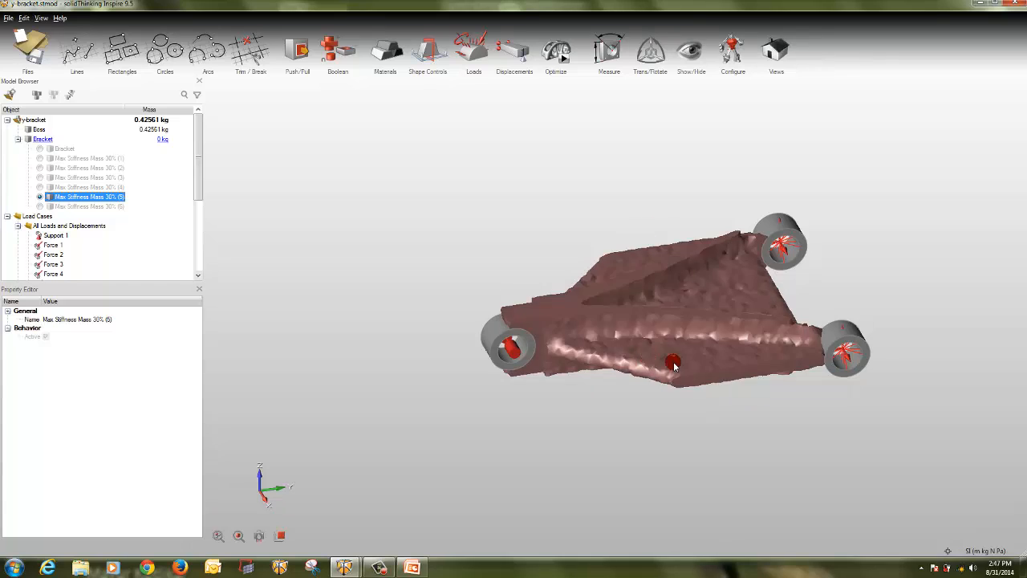
pyautogui.moveTo(646, 411); pyautogui.dragTo(656, 454, button='right')
pyautogui.moveTo(683, 339); pyautogui.dragTo(826, 424, button='right')
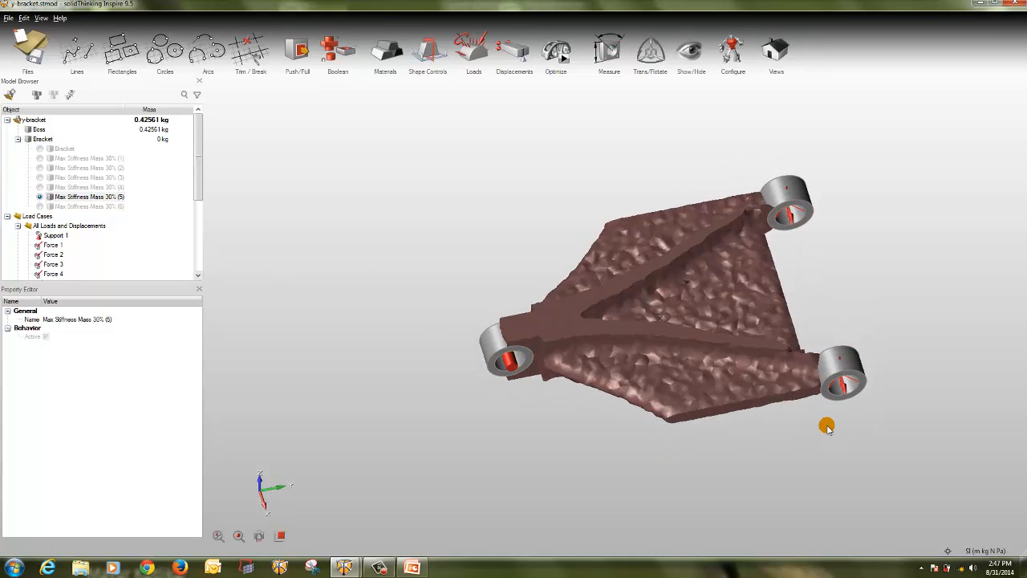
pyautogui.click(40, 206)
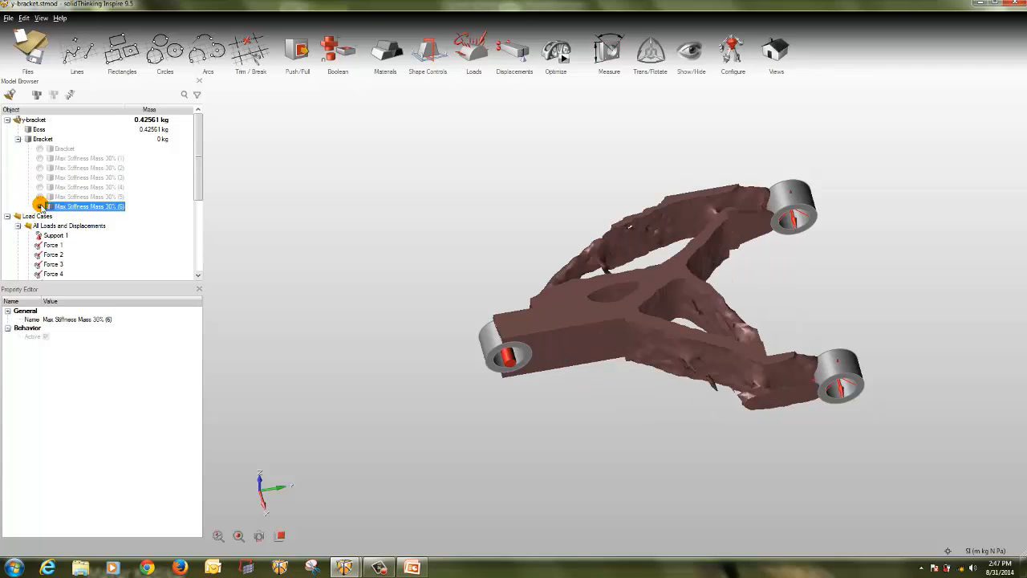
# Cycle through all the bracket results again, from Max Stiffness Mass 30% (1) to (6), comparing them from the same viewpoint.
pyautogui.click(41, 158)
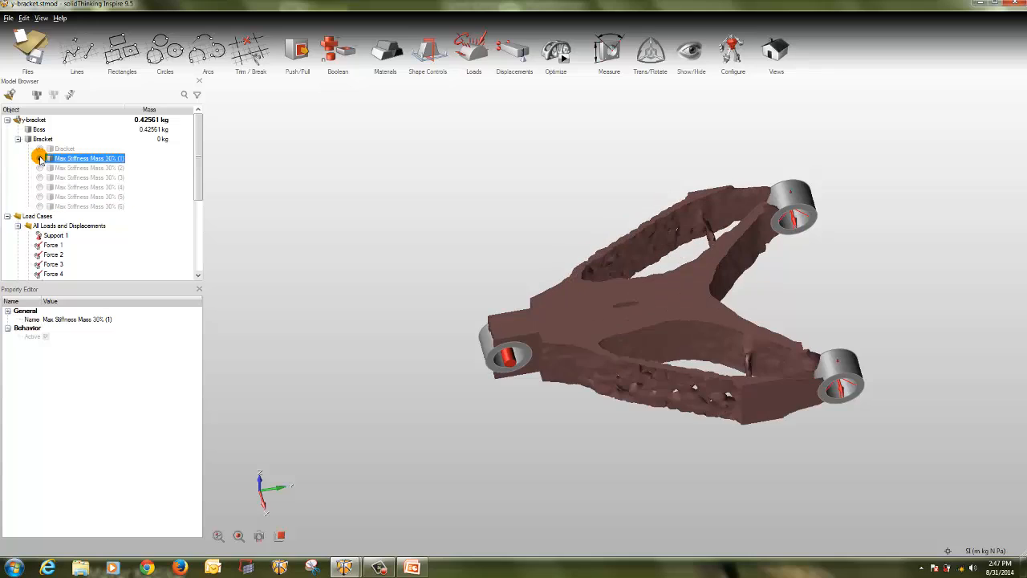
pyautogui.click(39, 167)
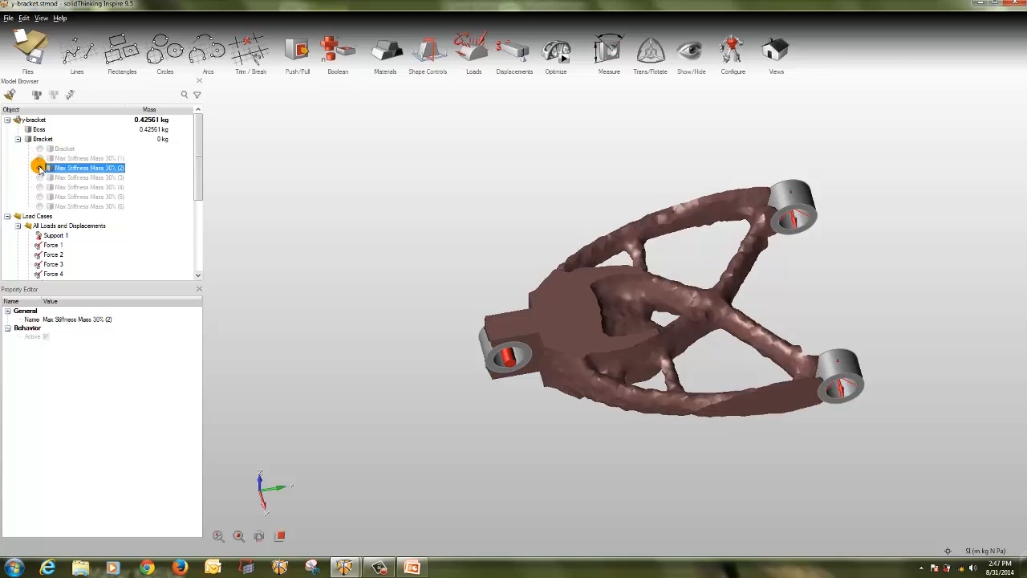
pyautogui.click(39, 178)
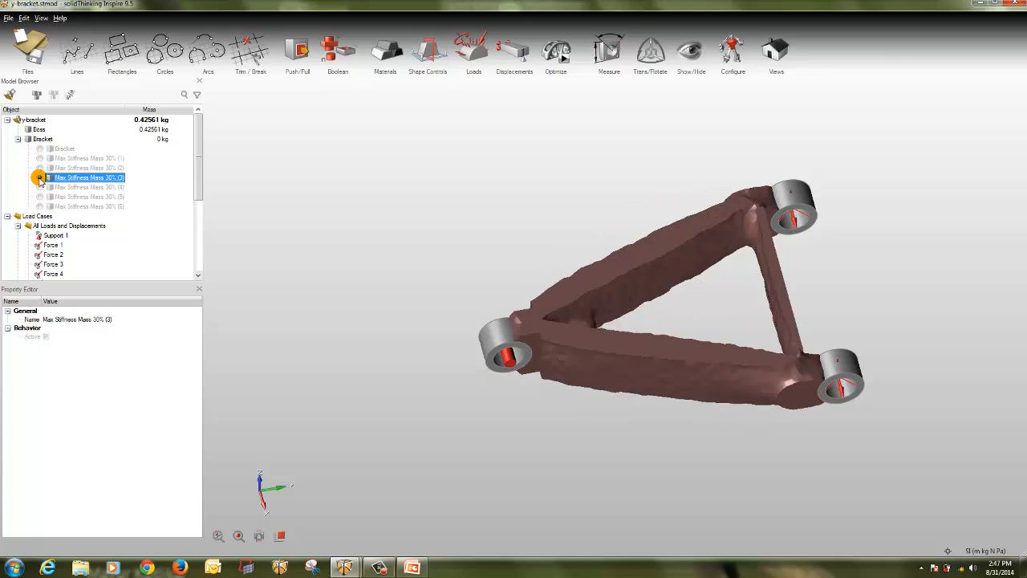
pyautogui.click(39, 186)
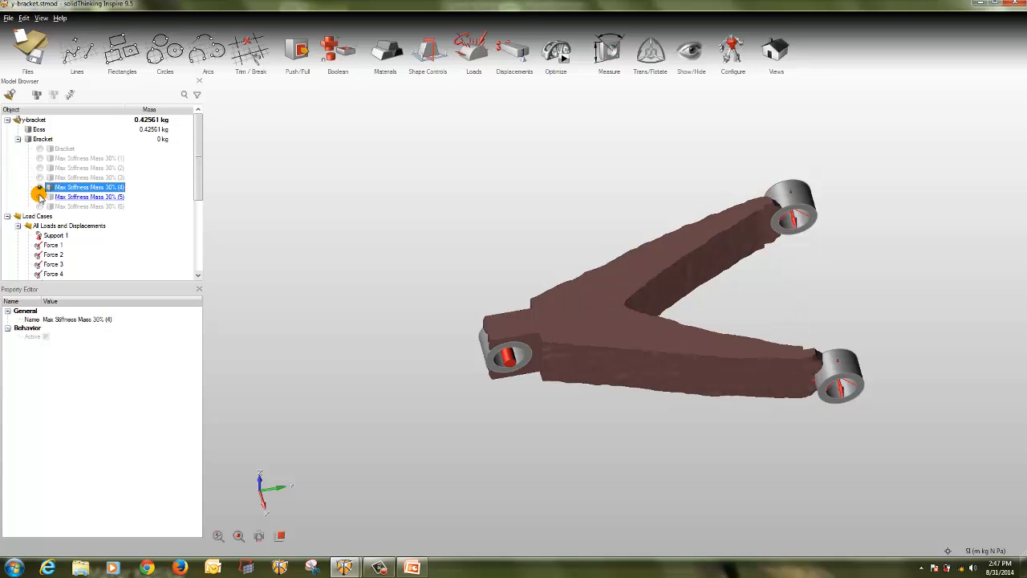
pyautogui.click(40, 195)
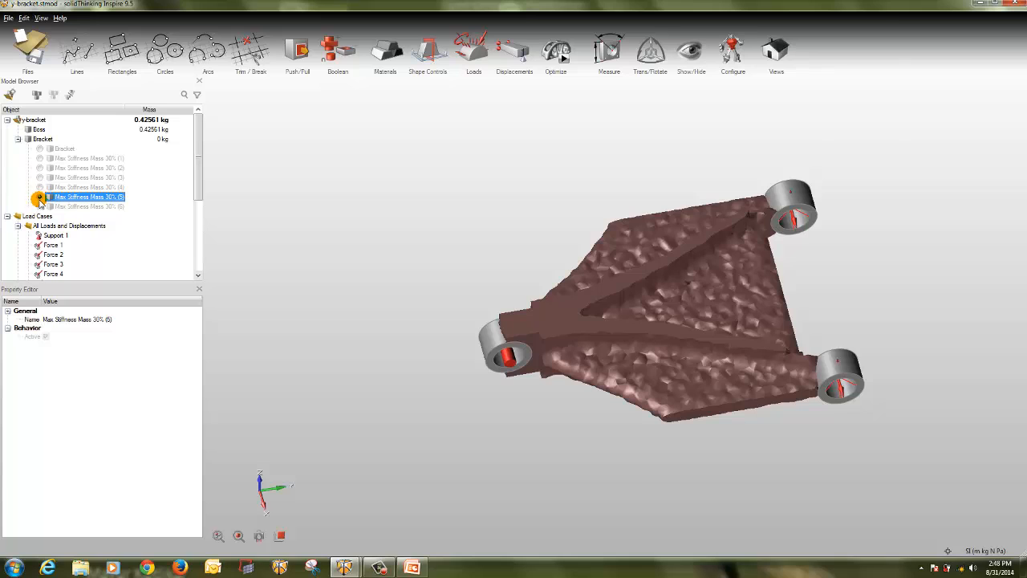
pyautogui.click(39, 205)
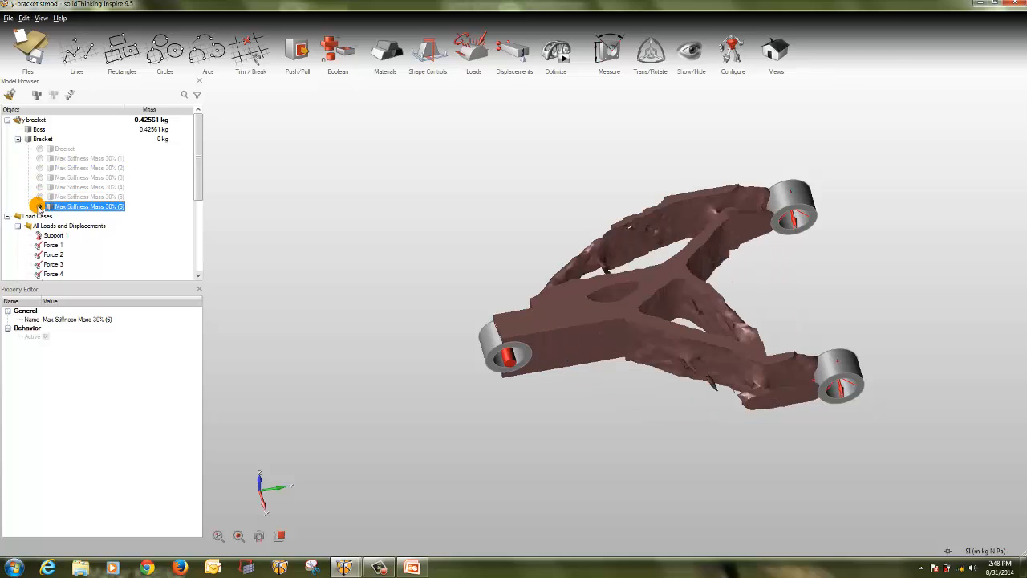
# Increase the material kept in the Max Stiffness Mass 30% (6) shape with the Topology slider and inspect the thicker bracket.
pyautogui.click(556, 337)
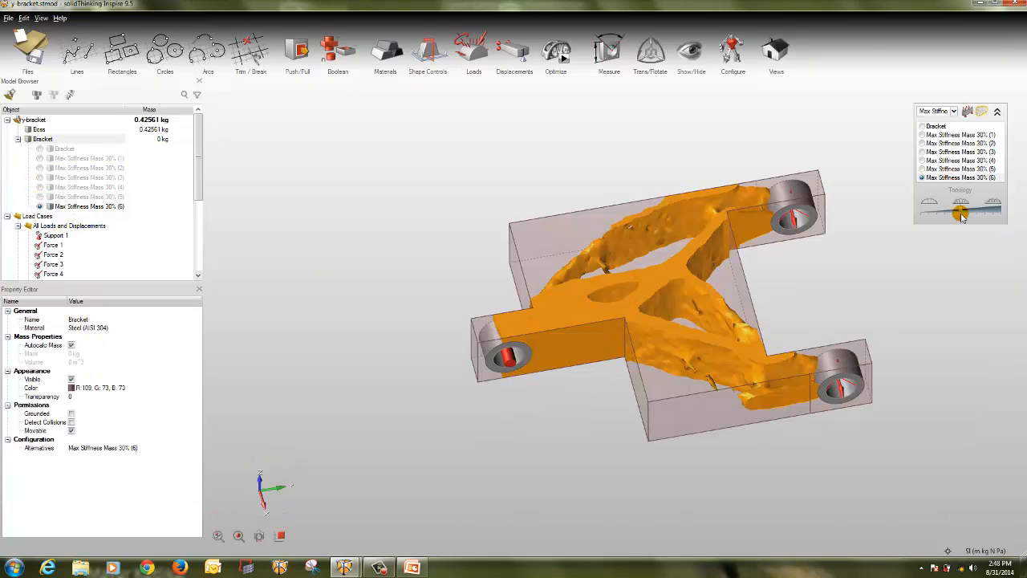
pyautogui.moveTo(971, 212); pyautogui.dragTo(978, 211)
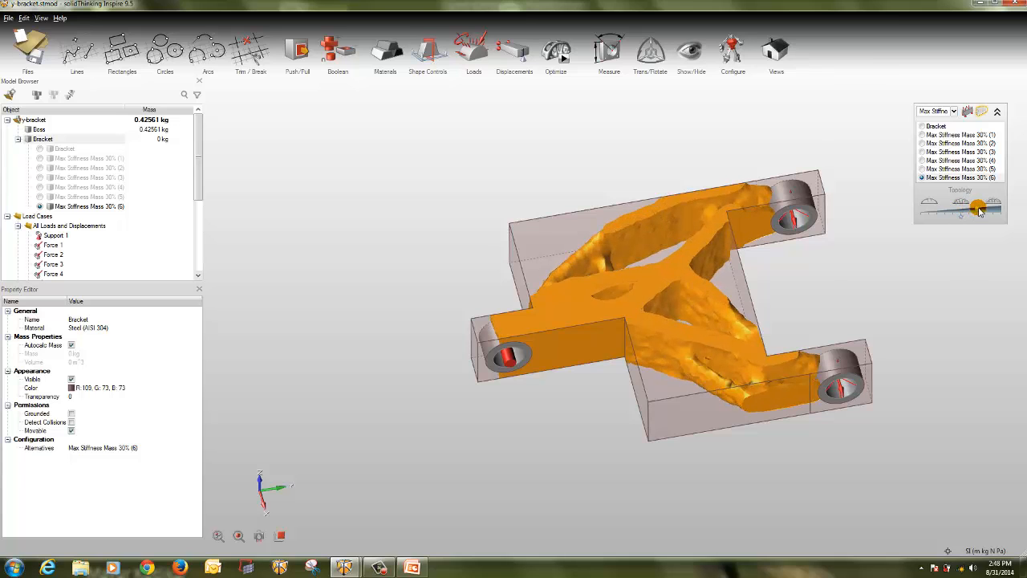
pyautogui.click(959, 276)
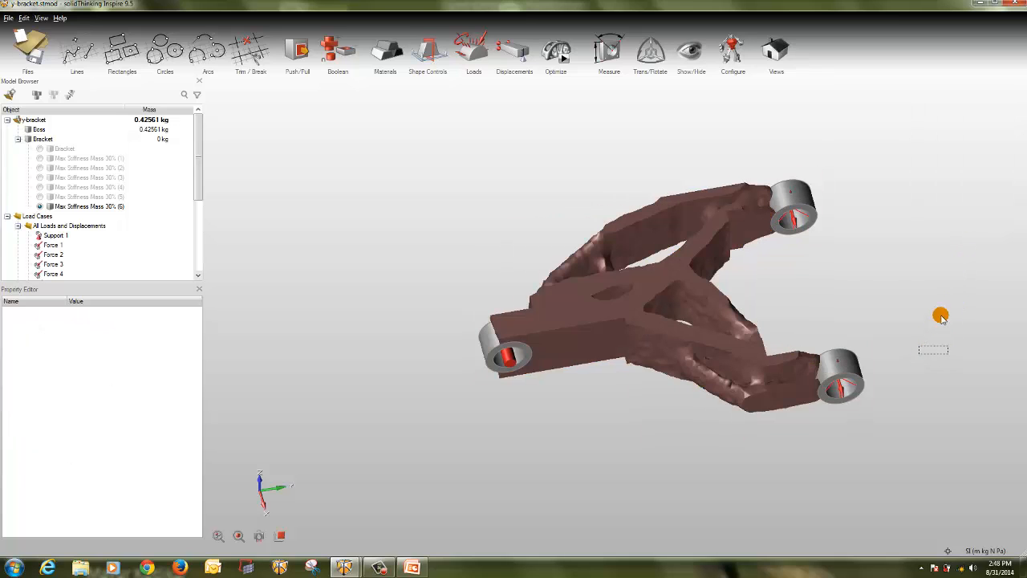
pyautogui.moveTo(940, 316); pyautogui.dragTo(664, 424, button='right')
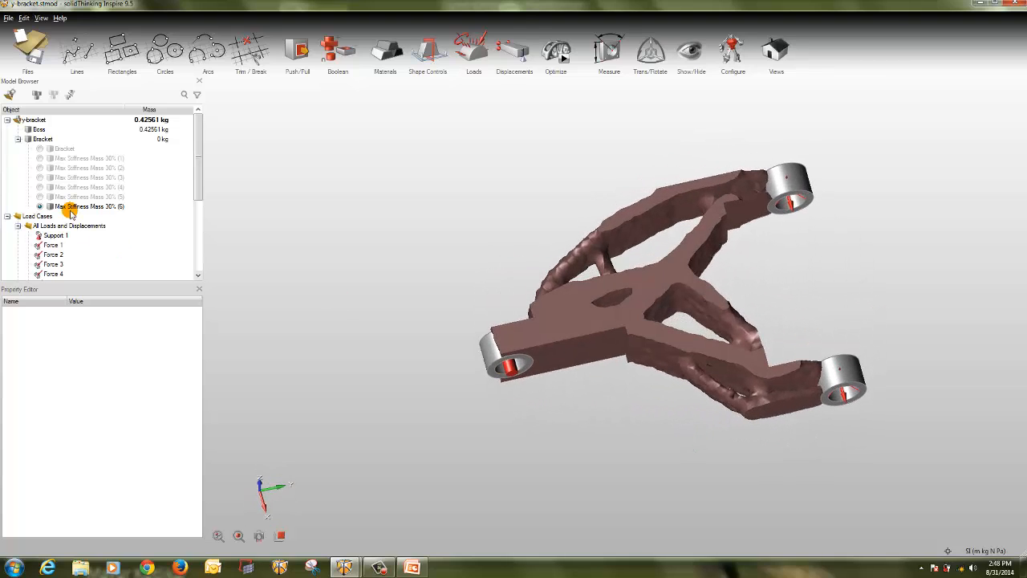
# Display the Max Stiffness Mass 30% (1) result, followed by result (2), and examine the second shape from another angle.
pyautogui.click(71, 159)
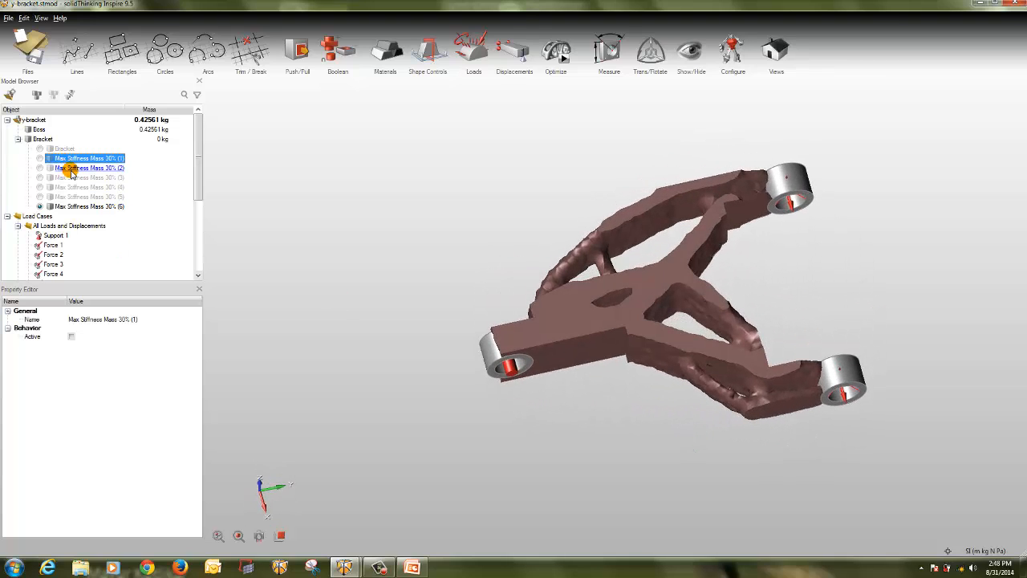
pyautogui.click(39, 158)
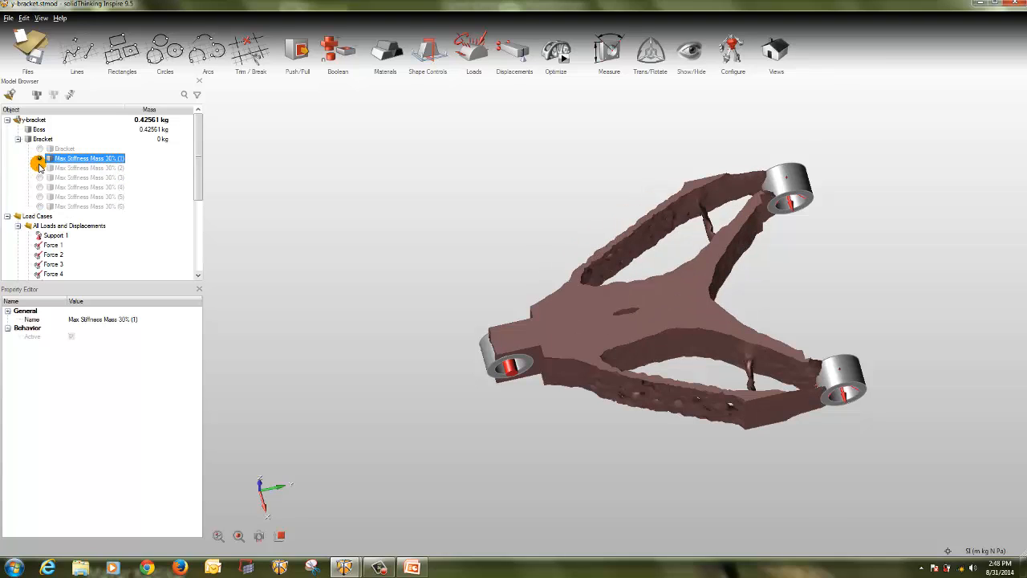
pyautogui.click(39, 168)
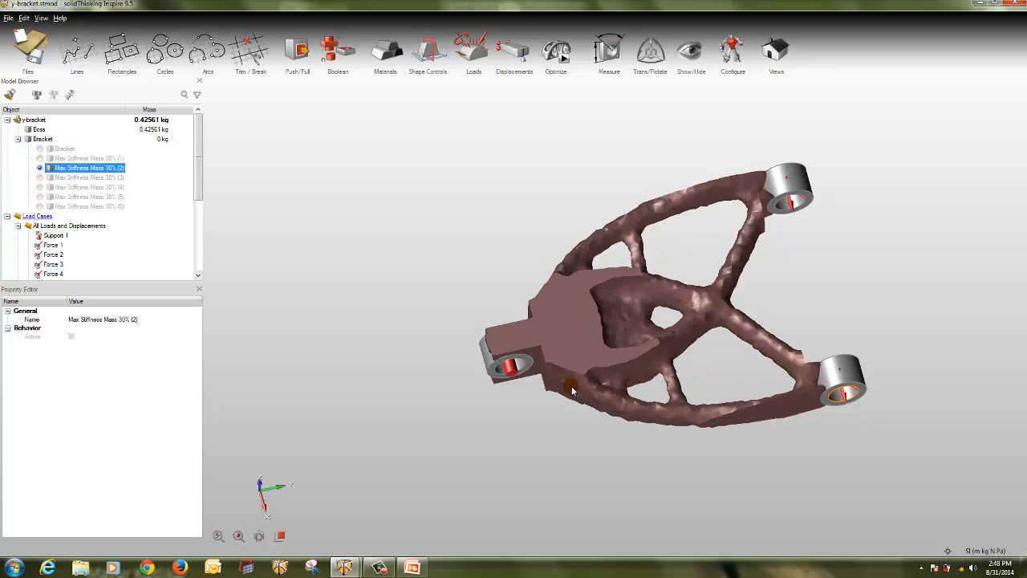
pyautogui.moveTo(572, 391)
pyautogui.mouseDown(button='right')
pyautogui.moveTo(615, 341)
pyautogui.moveTo(728, 375)
pyautogui.moveTo(706, 390)
pyautogui.moveTo(732, 419)
pyautogui.moveTo(727, 358)
pyautogui.moveTo(777, 346)
pyautogui.moveTo(756, 349)
pyautogui.mouseUp(button='right')
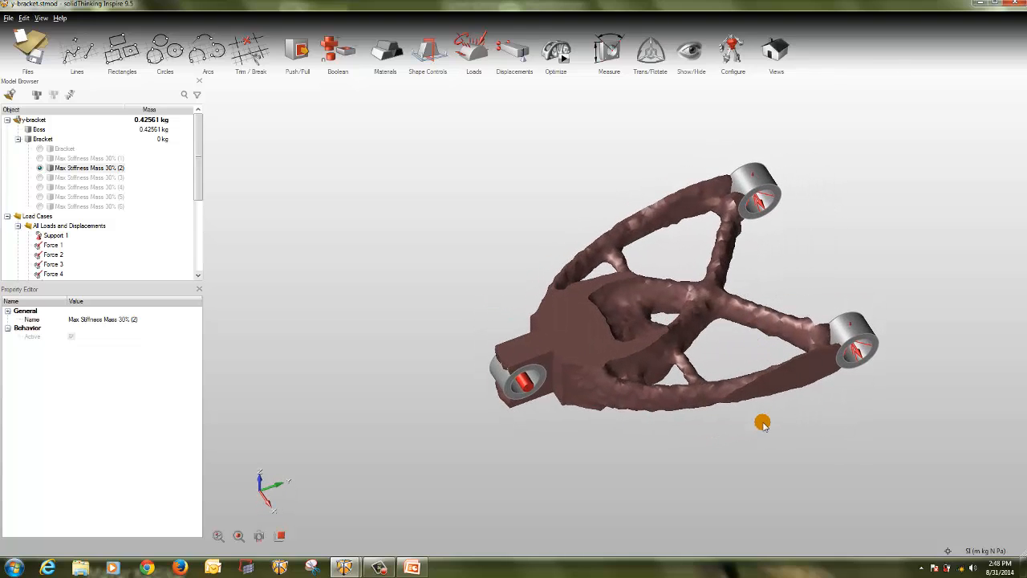